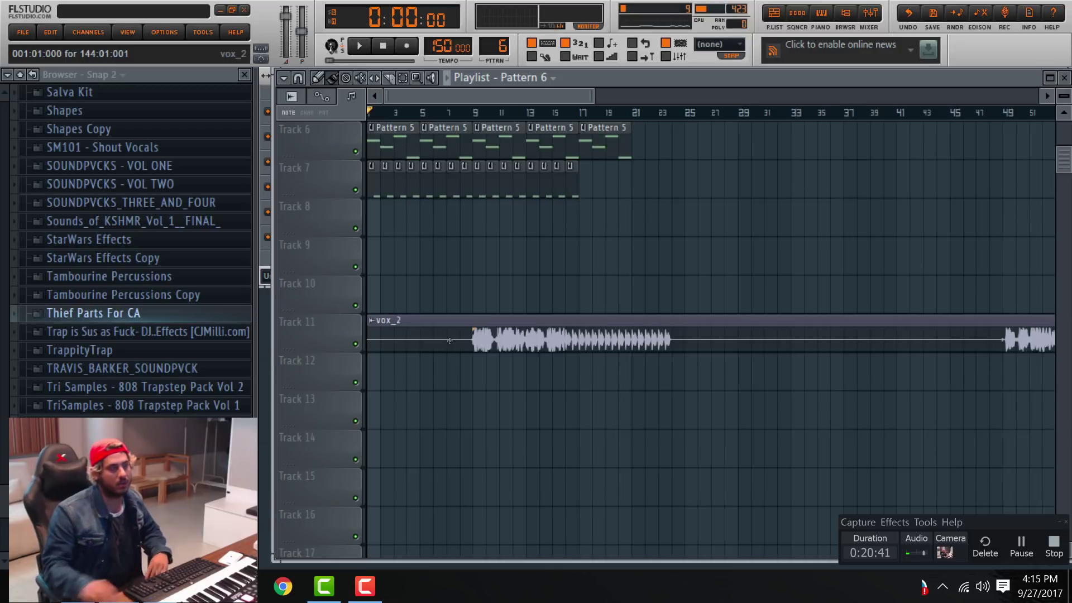
# Solo Track 18 and play the opening of the THIEF clip.
pyautogui.scroll(-4, 354, 477)
pyautogui.rightClick(356, 461)
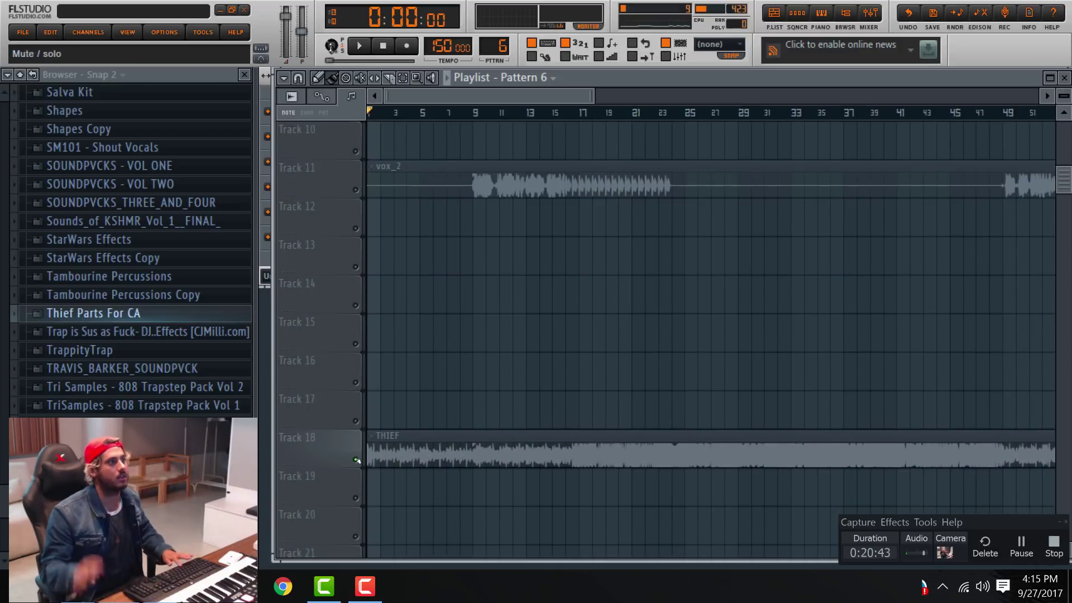
pyautogui.press('space')
pyautogui.click(422, 454)
pyautogui.press('space')
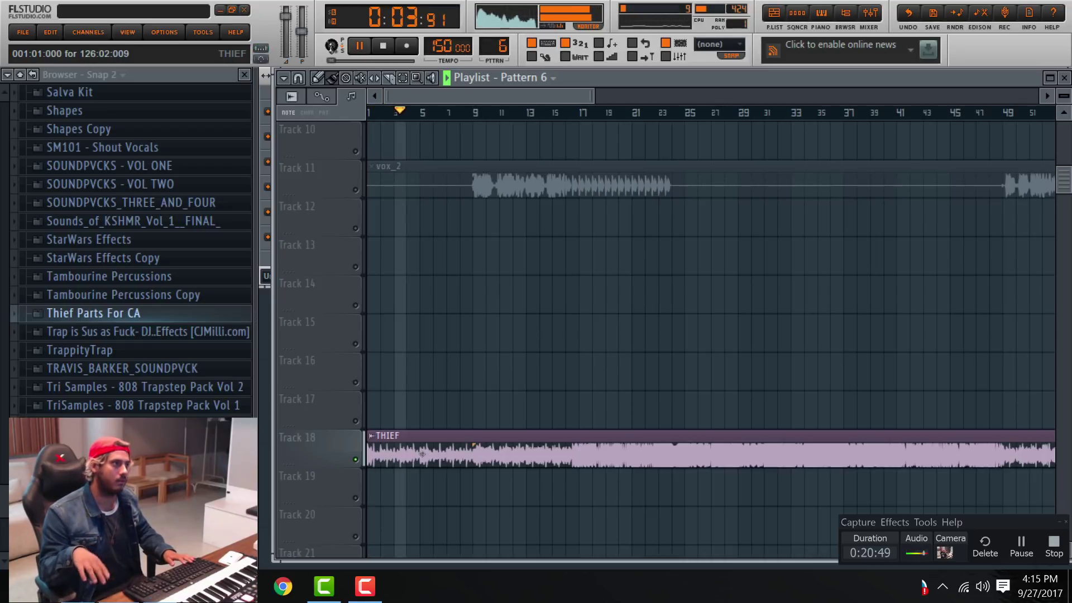
pyautogui.press('space')
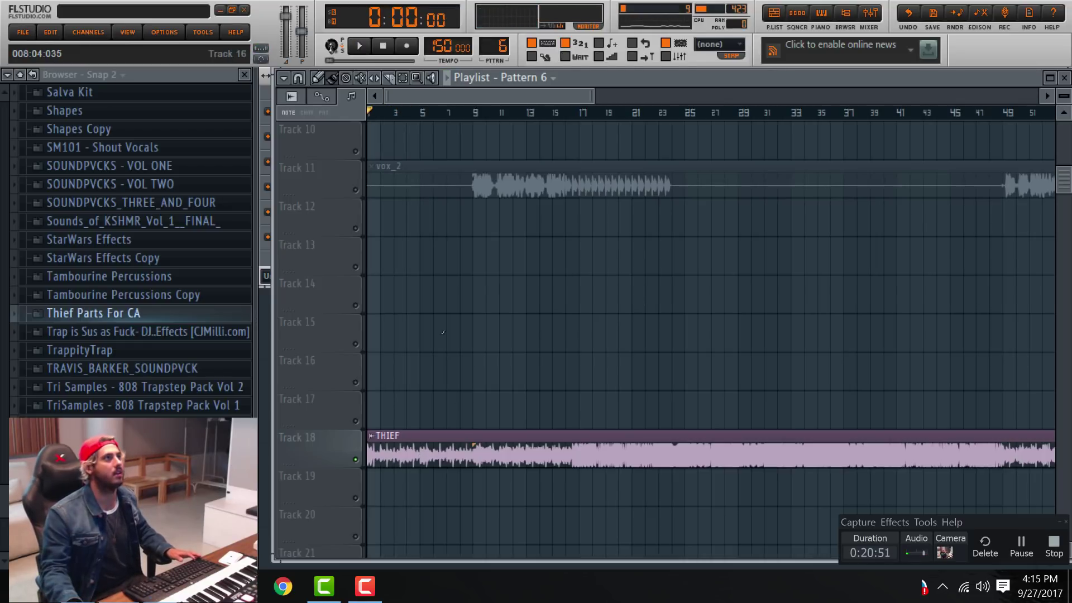
# Solo Track 11 and view the vox_2 clip's channel settings and clip options.
pyautogui.scroll(2, 395, 307)
pyautogui.rightClick(356, 267)
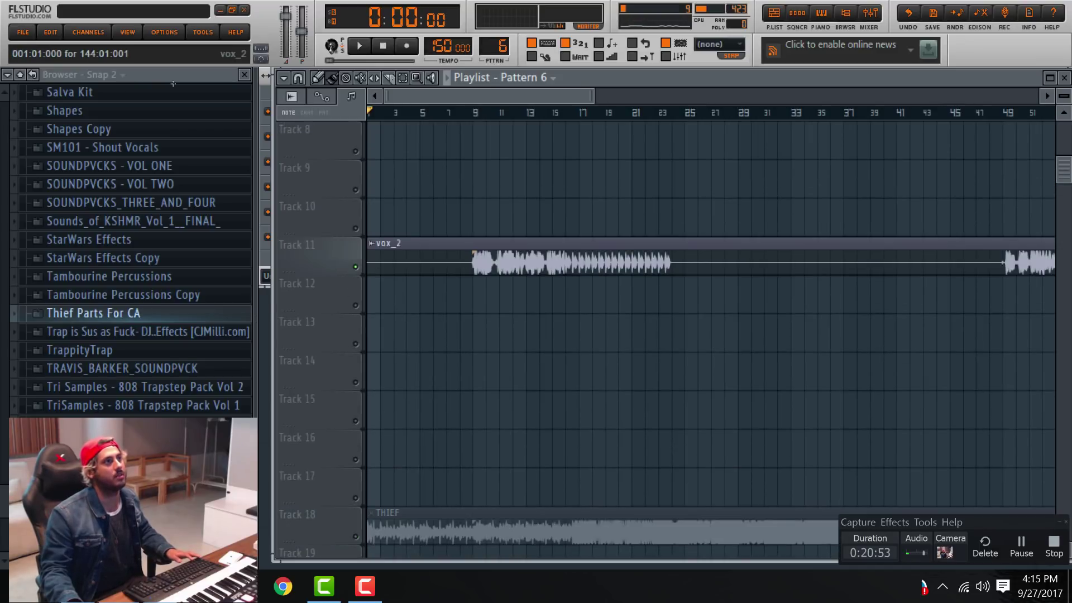
pyautogui.doubleClick(454, 244)
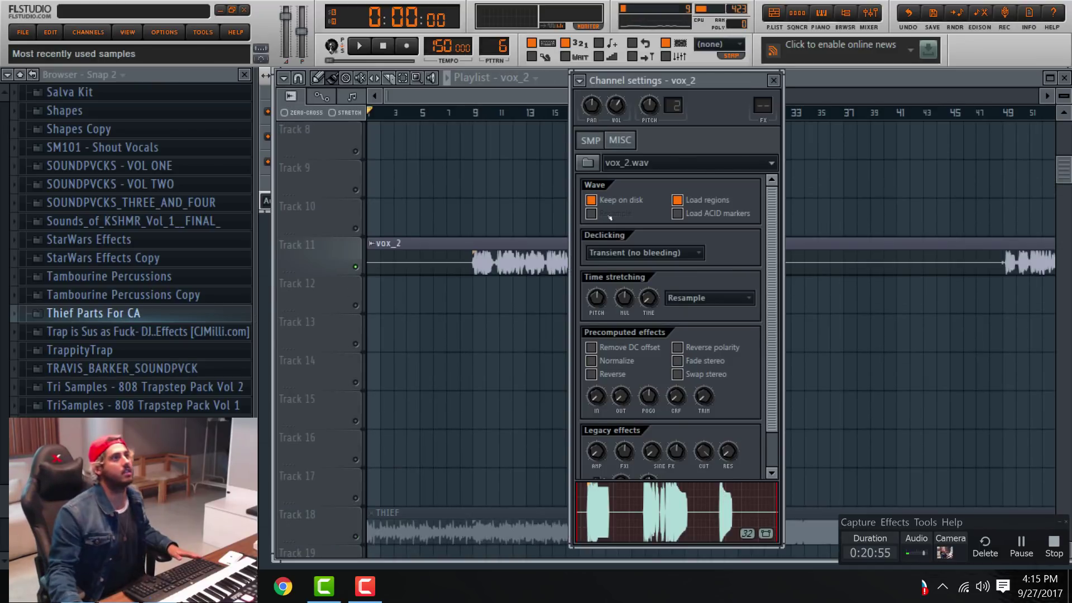
pyautogui.click(370, 243)
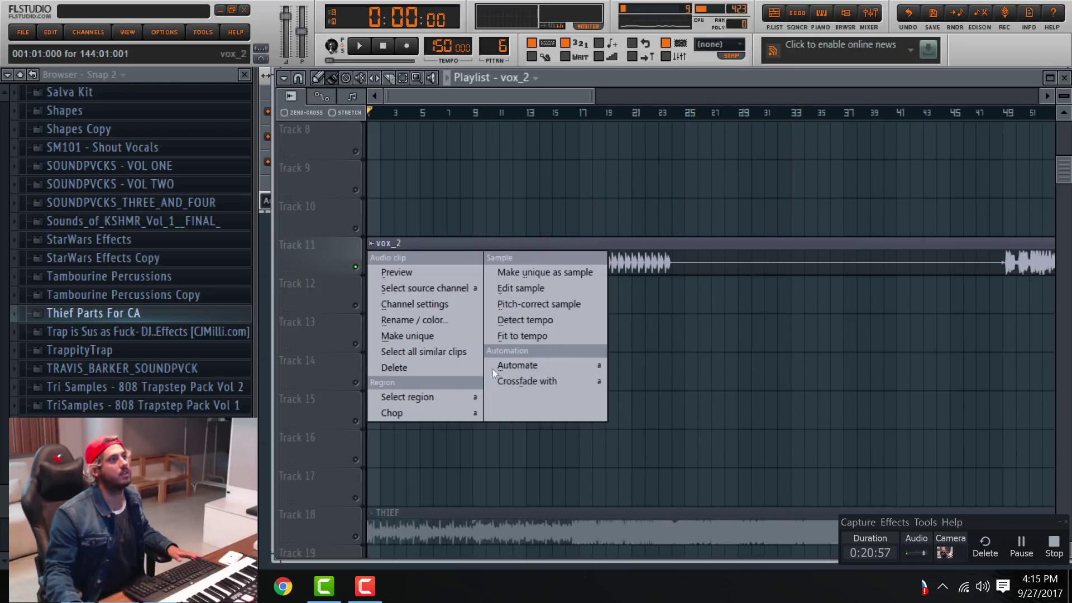
pyautogui.click(386, 227)
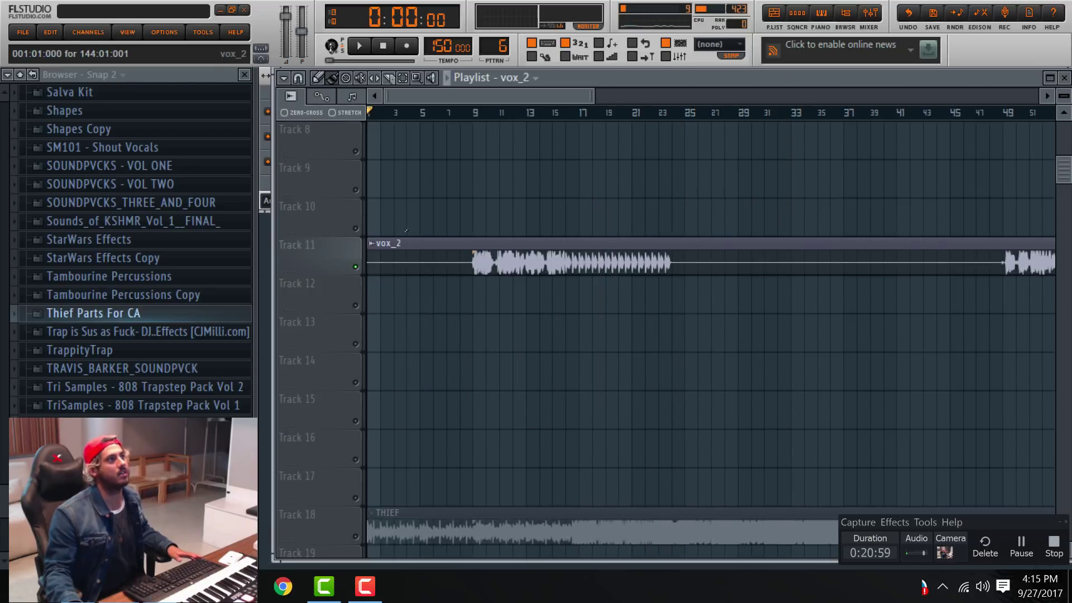
# Place a copy of vox_2 at the start of Track 12, unmute that track and make the copy unique.
pyautogui.click(379, 292)
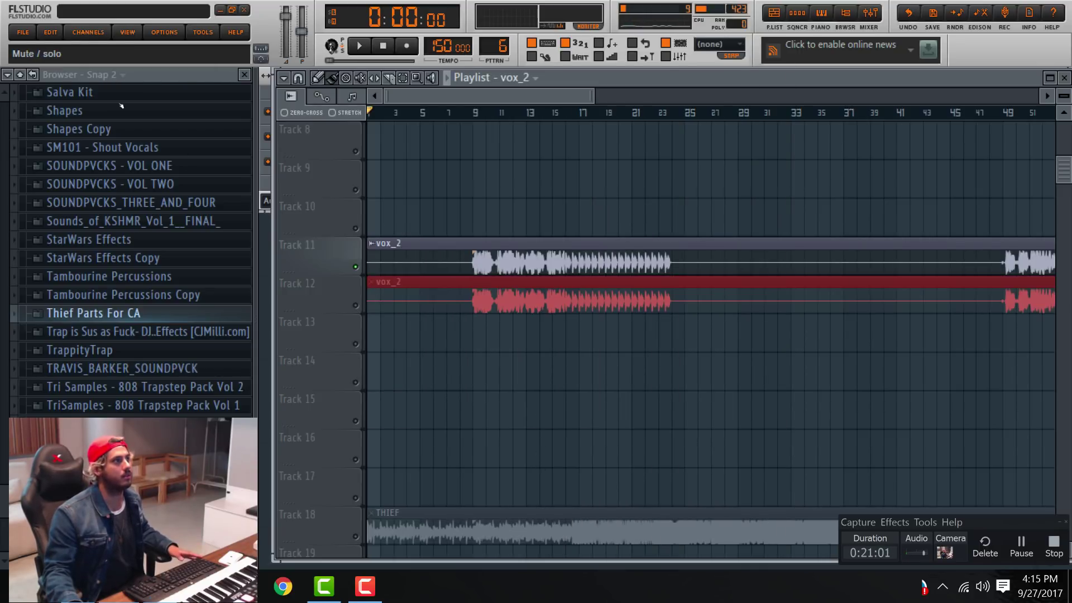
pyautogui.click(355, 306)
pyautogui.doubleClick(434, 291)
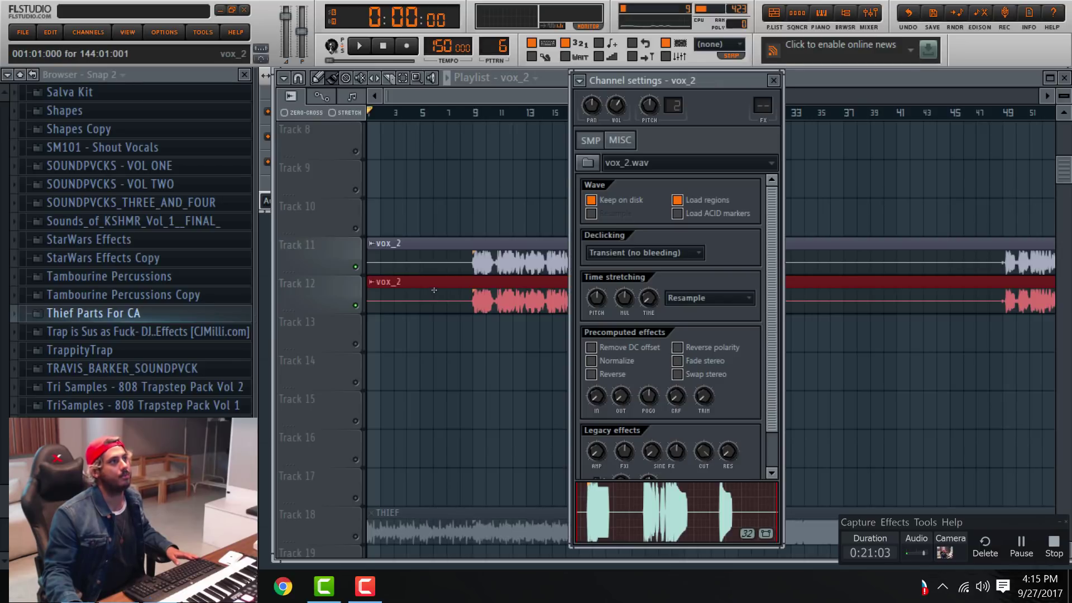
pyautogui.click(371, 282)
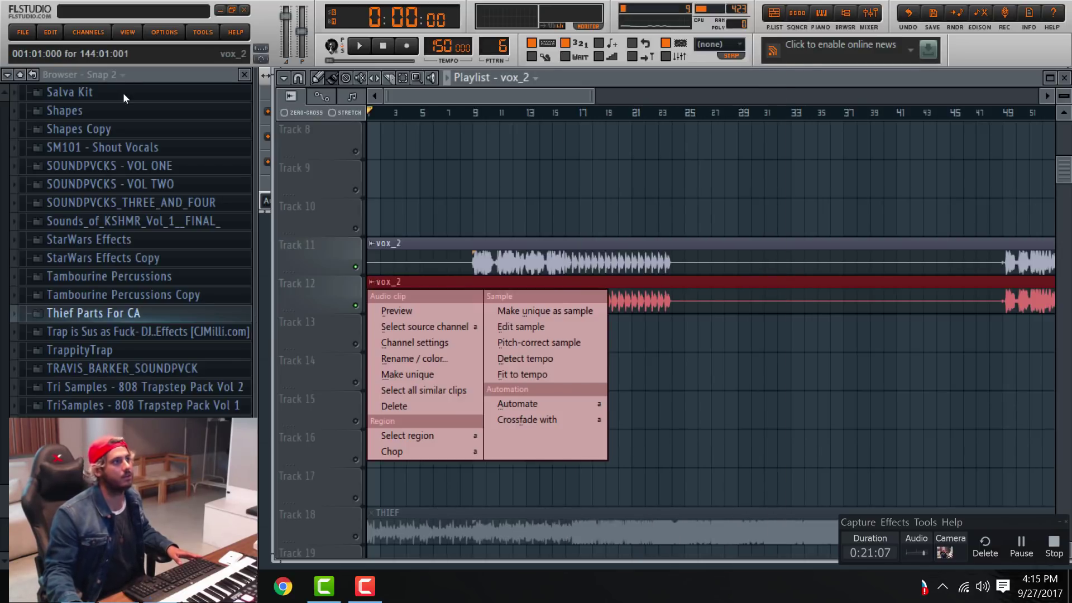
pyautogui.click(426, 376)
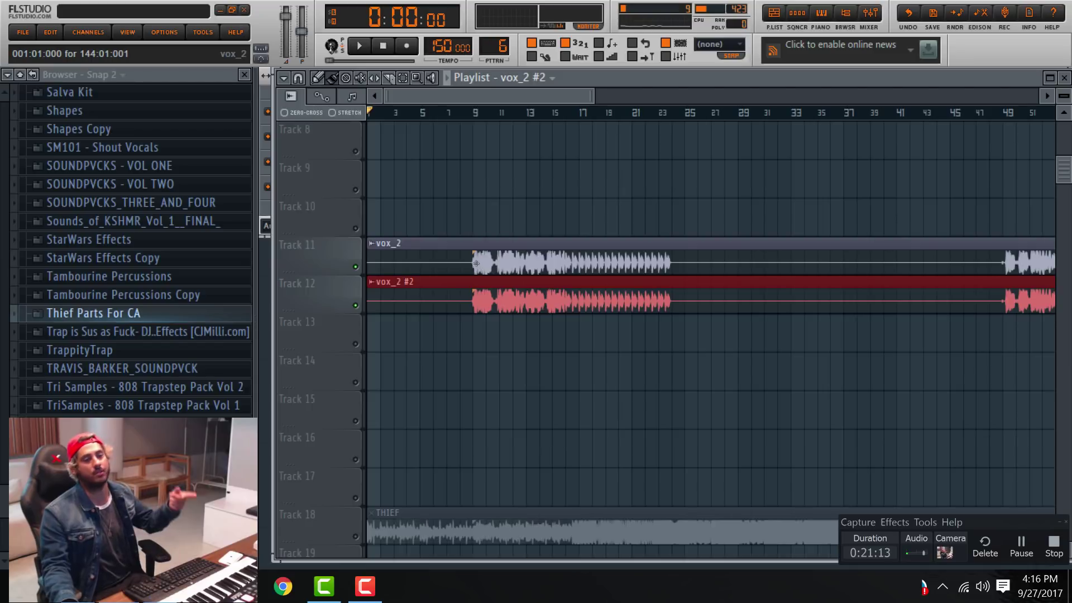
# Route the vox_2 #2 channel to mixer Insert 9 and show the mixer.
pyautogui.doubleClick(462, 281)
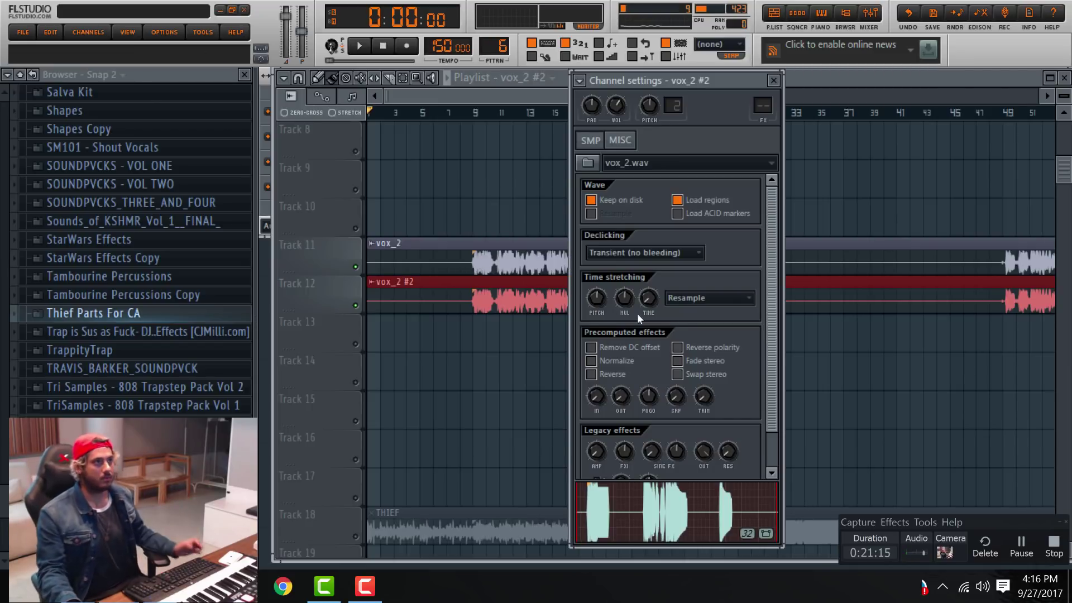
pyautogui.moveTo(764, 106); pyautogui.dragTo(763, 84)
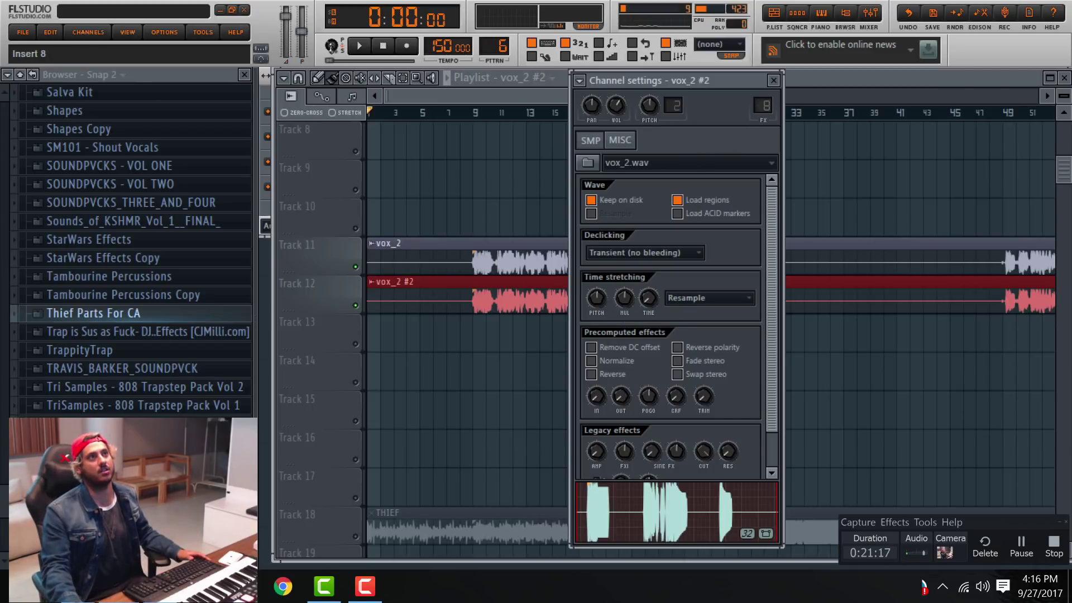
pyautogui.click(870, 14)
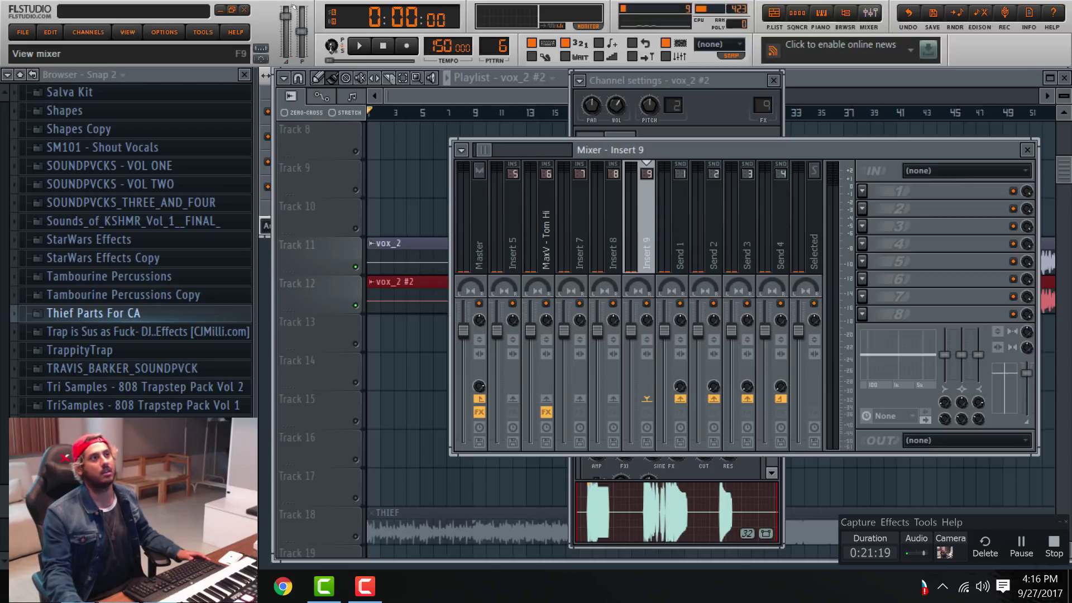
# Load Vocodex into the first effect slot of Insert 9 and apply its Chord preset.
pyautogui.click(862, 191)
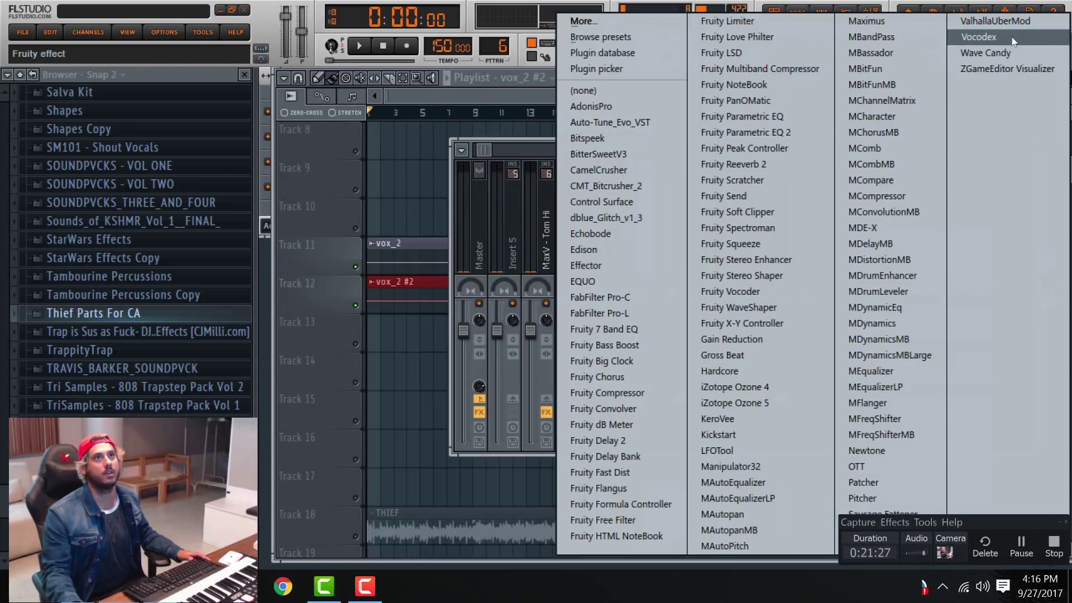
pyautogui.click(978, 37)
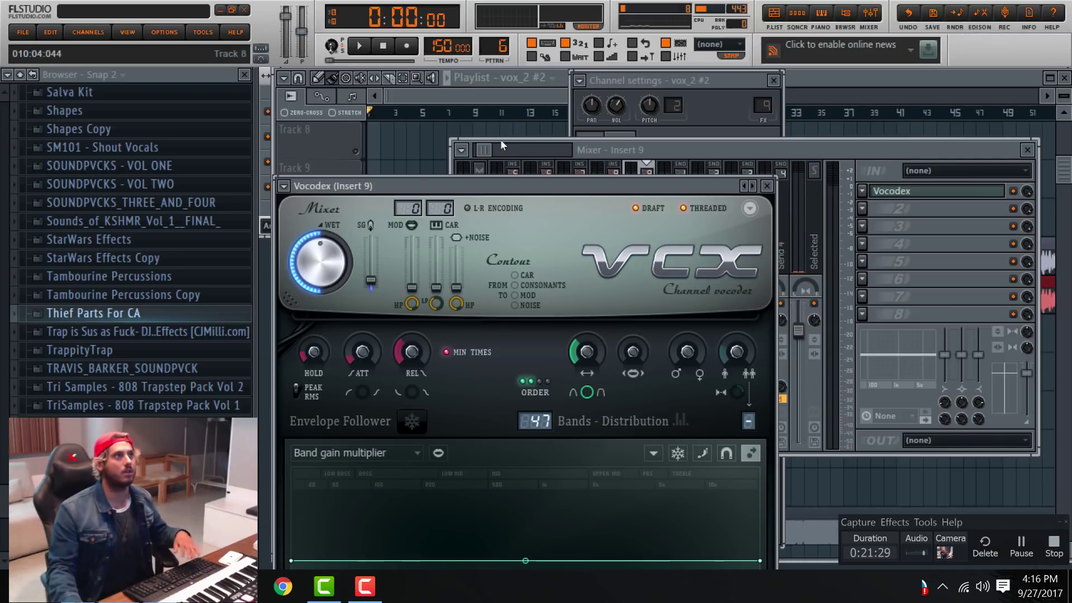
pyautogui.moveTo(512, 192); pyautogui.dragTo(543, 74)
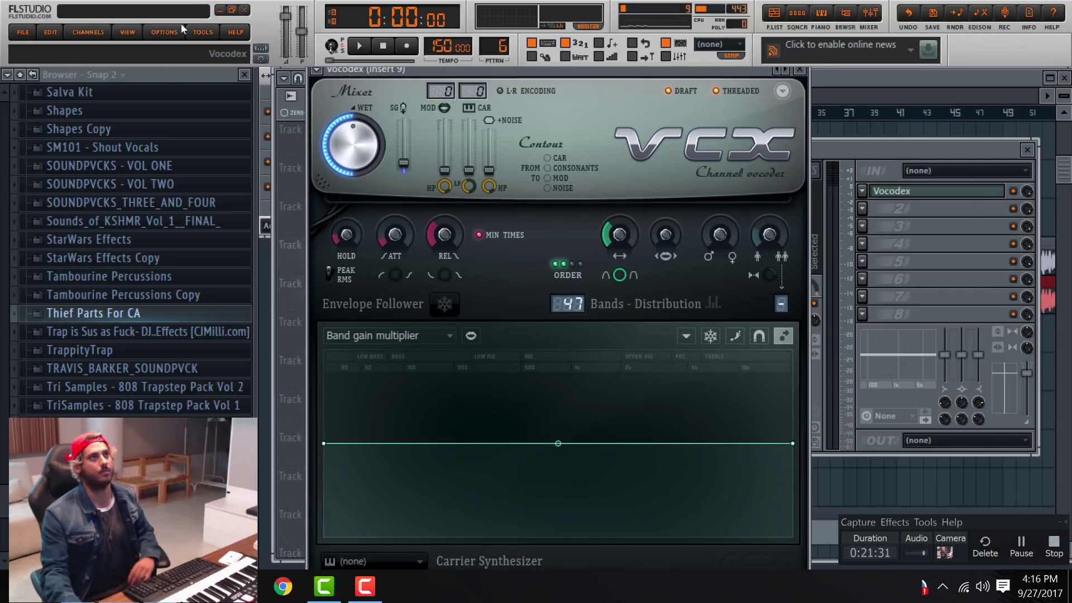
pyautogui.rightClick(777, 71)
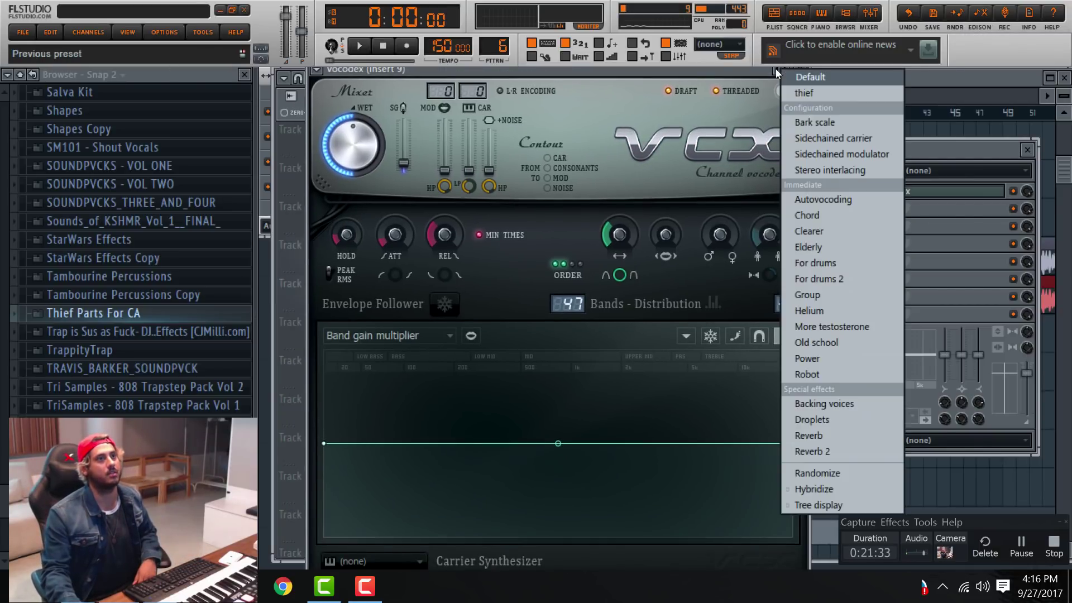
pyautogui.click(837, 215)
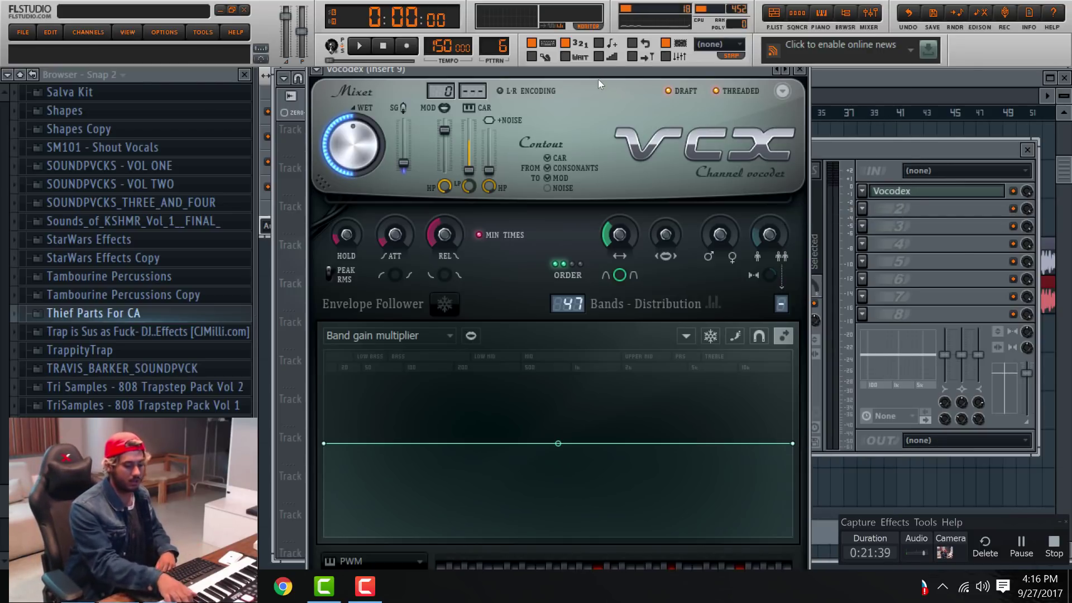
# Delete the original vox_2 clip from Track 11 and move playback to bar 9, where the vocal starts.
pyautogui.press('space')
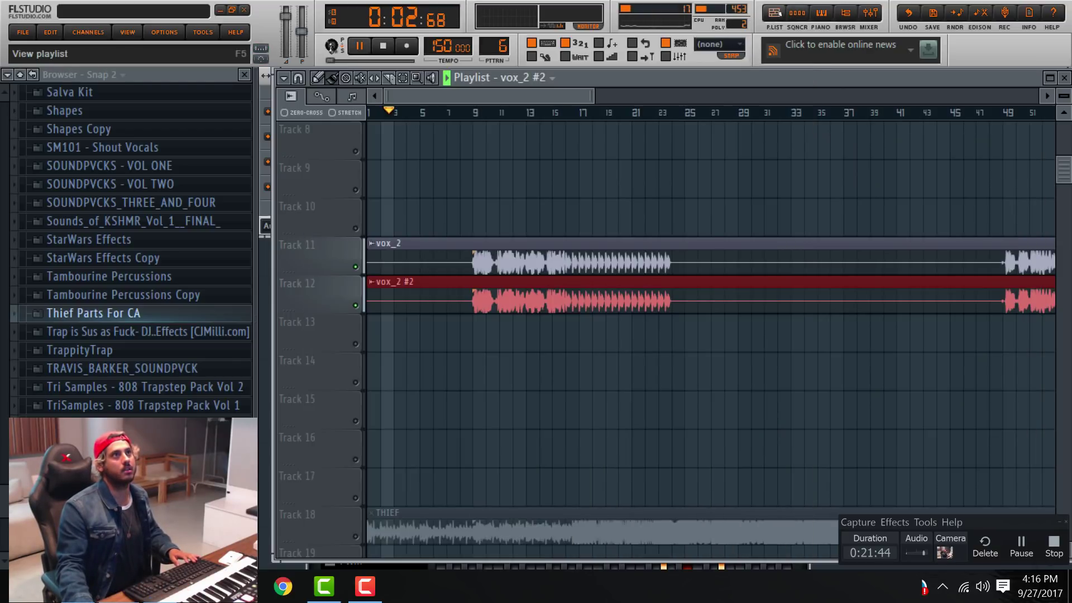
pyautogui.click(774, 12)
pyautogui.click(414, 257)
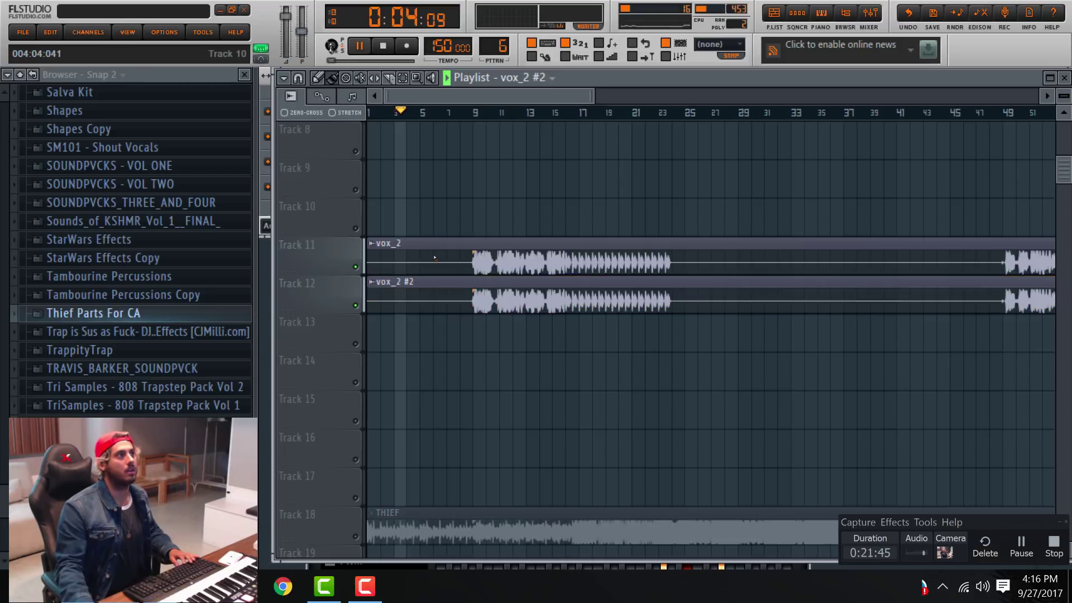
pyautogui.rightClick(414, 257)
pyautogui.click(469, 113)
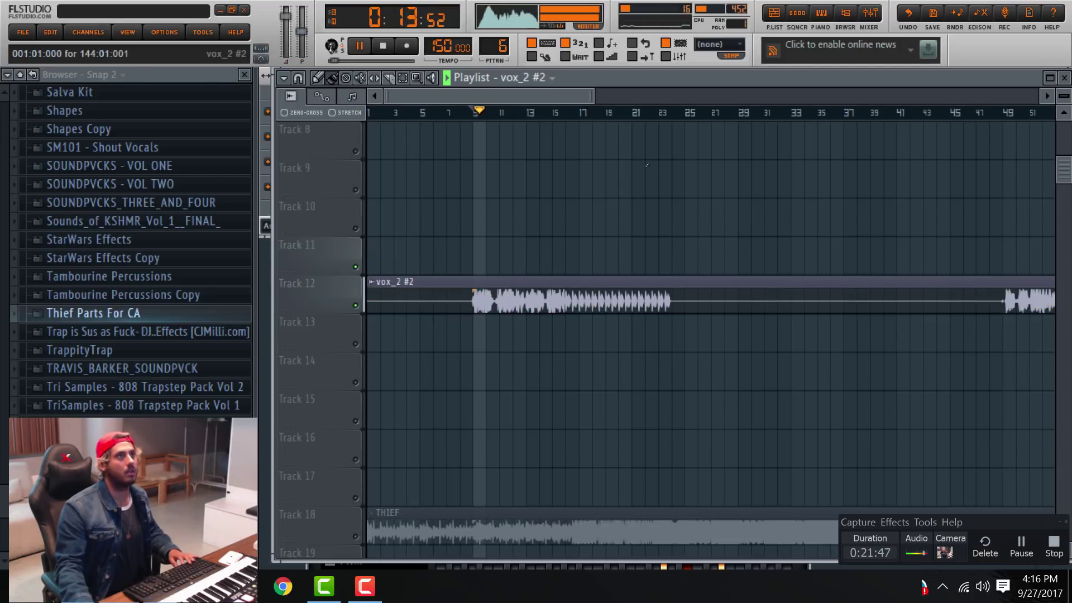
# Audition vox_2 #2 from bar 9 through Vocodex several times while playing notes into its carrier synthesizer.
pyautogui.press('space')
pyautogui.press('F9')
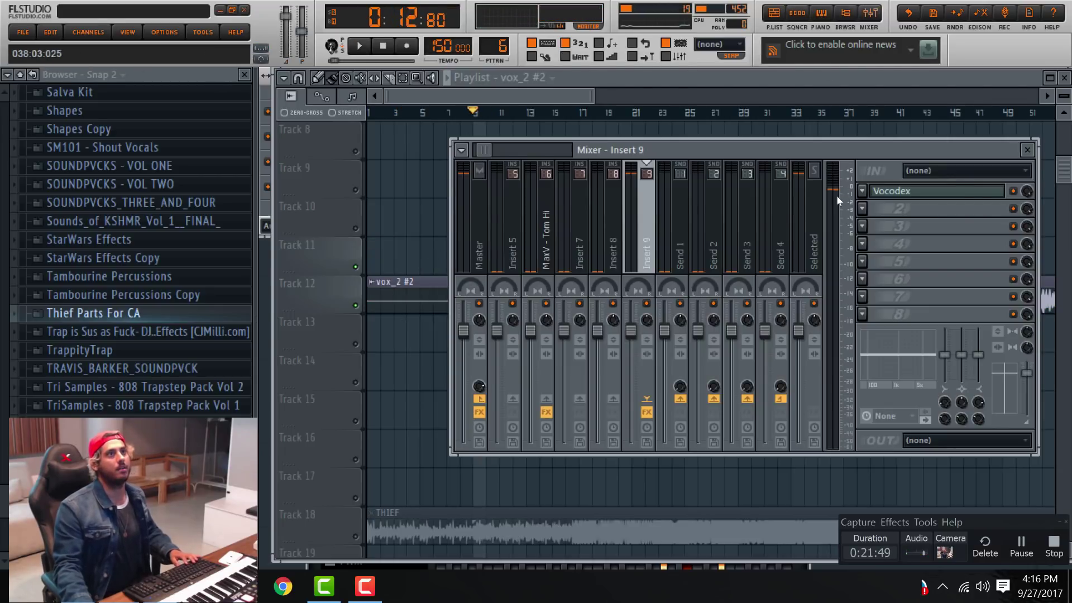
pyautogui.press('space')
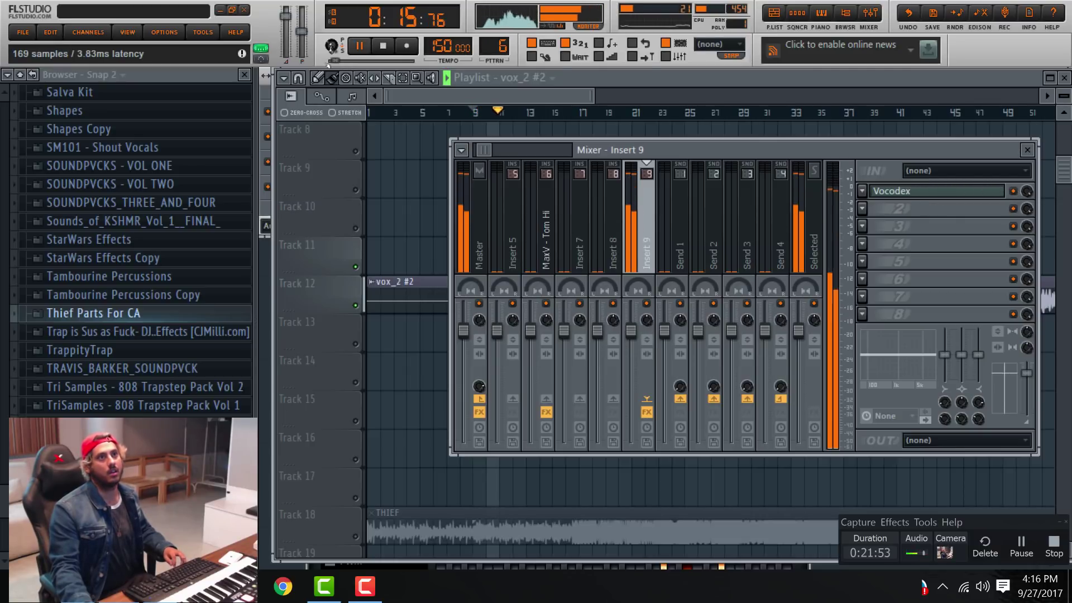
pyautogui.click(956, 188)
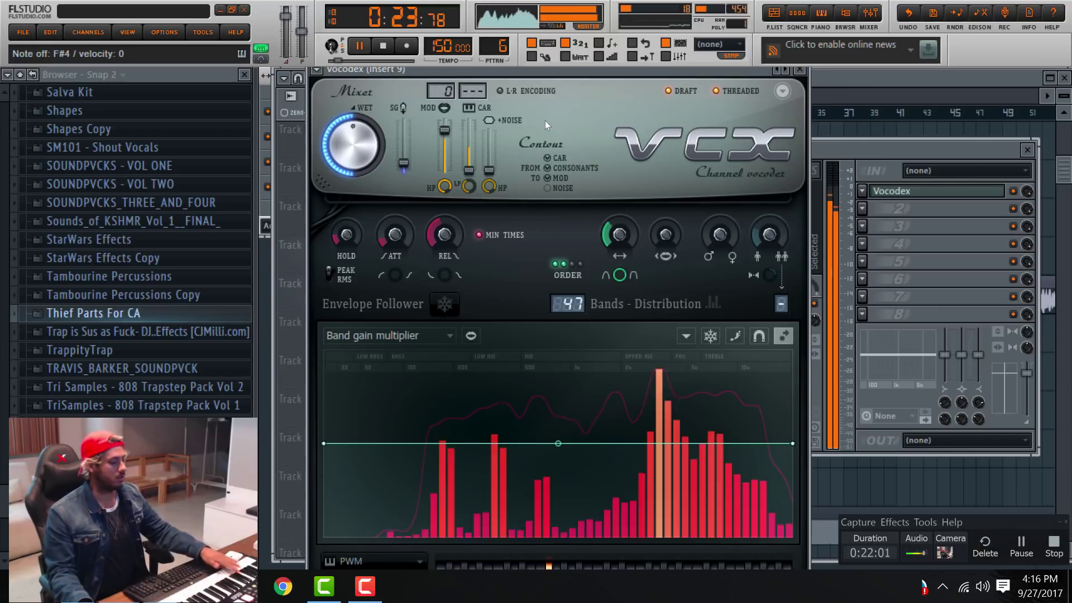
pyautogui.press('space')
pyautogui.press('space')
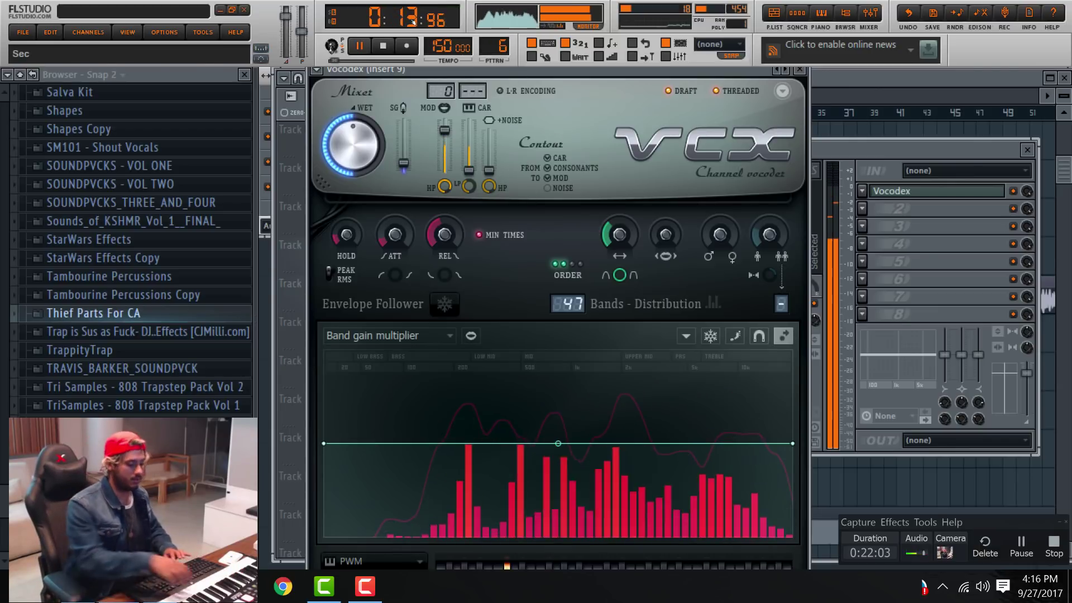
pyautogui.press('space')
pyautogui.press('space')
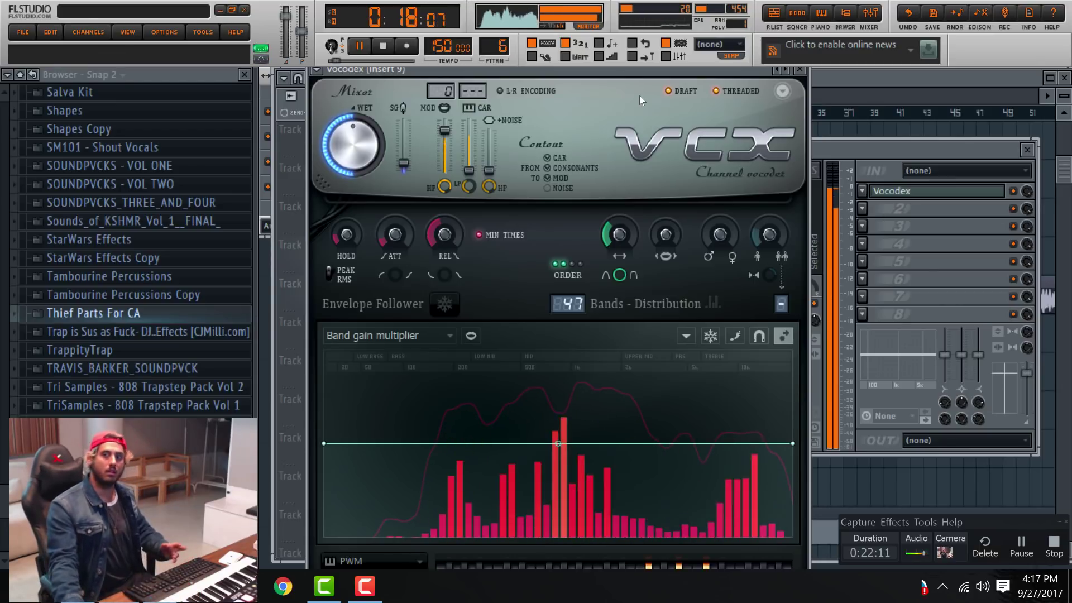
pyautogui.press('space')
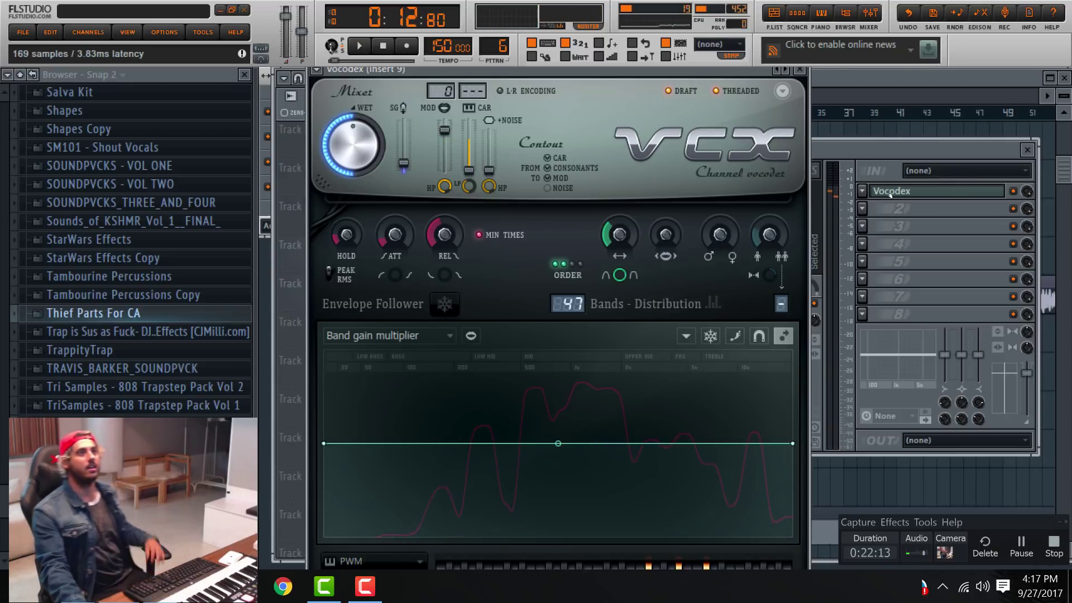
# Load Edison into the fourth effect slot of Insert 9, keeping Vocodex in the first slot.
pyautogui.press('F9')
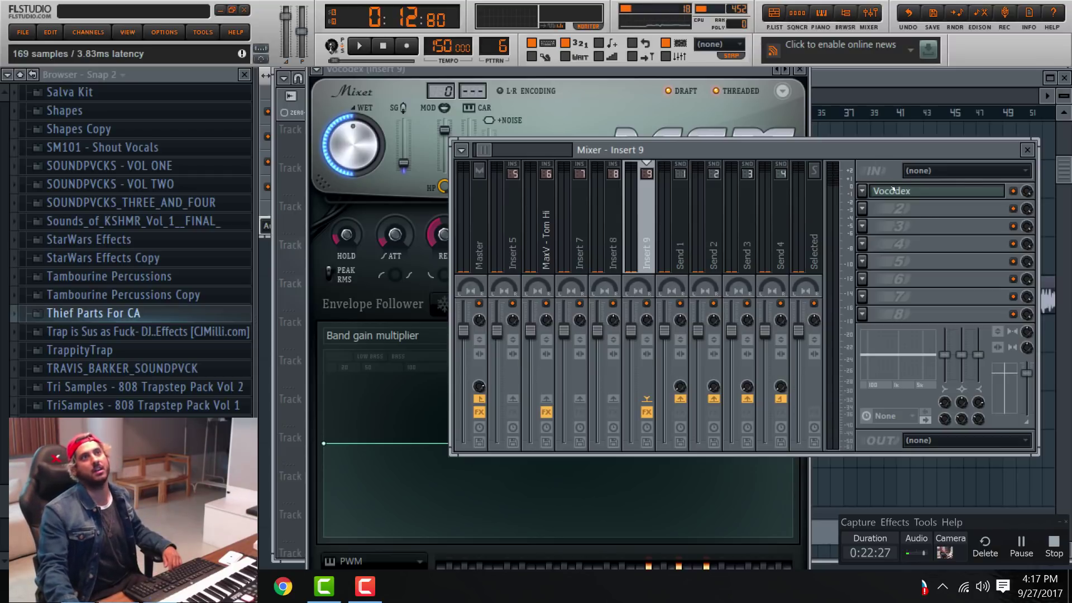
pyautogui.moveTo(892, 190); pyautogui.dragTo(891, 208)
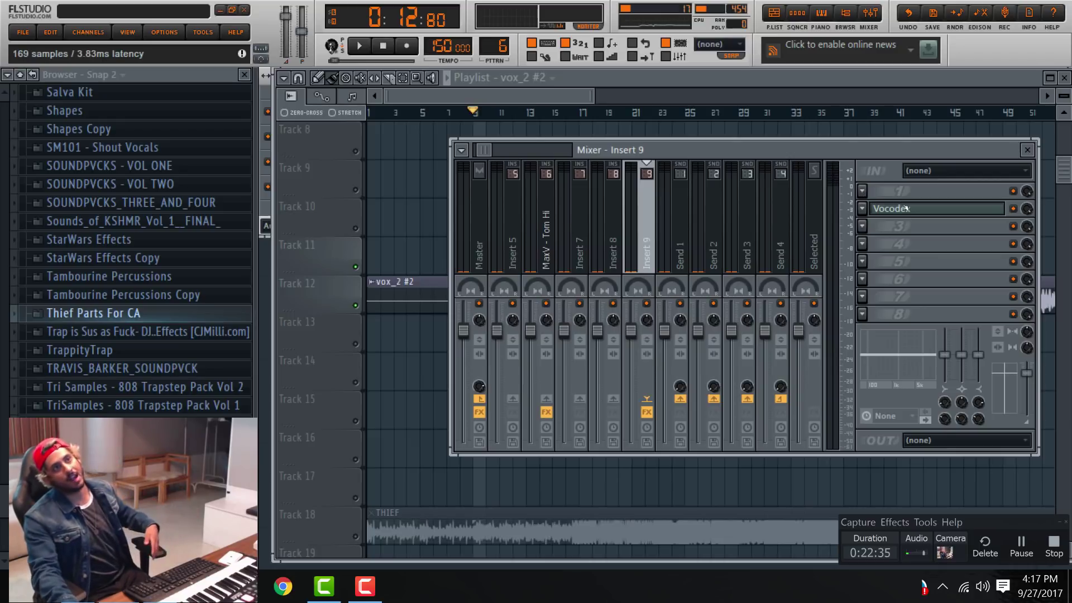
pyautogui.moveTo(902, 204); pyautogui.dragTo(898, 191)
pyautogui.click(862, 226)
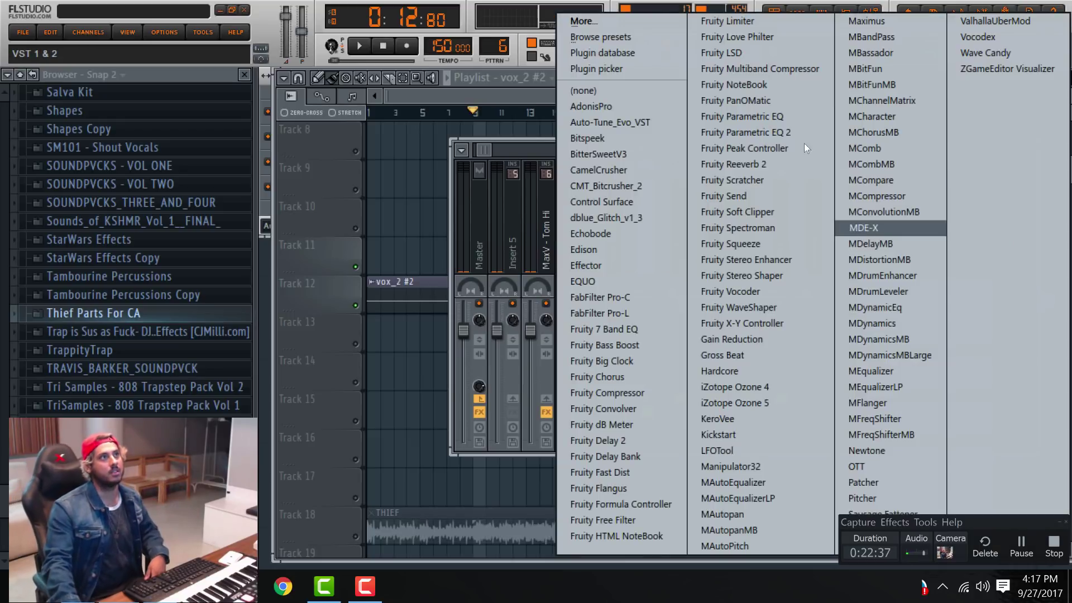
pyautogui.click(585, 249)
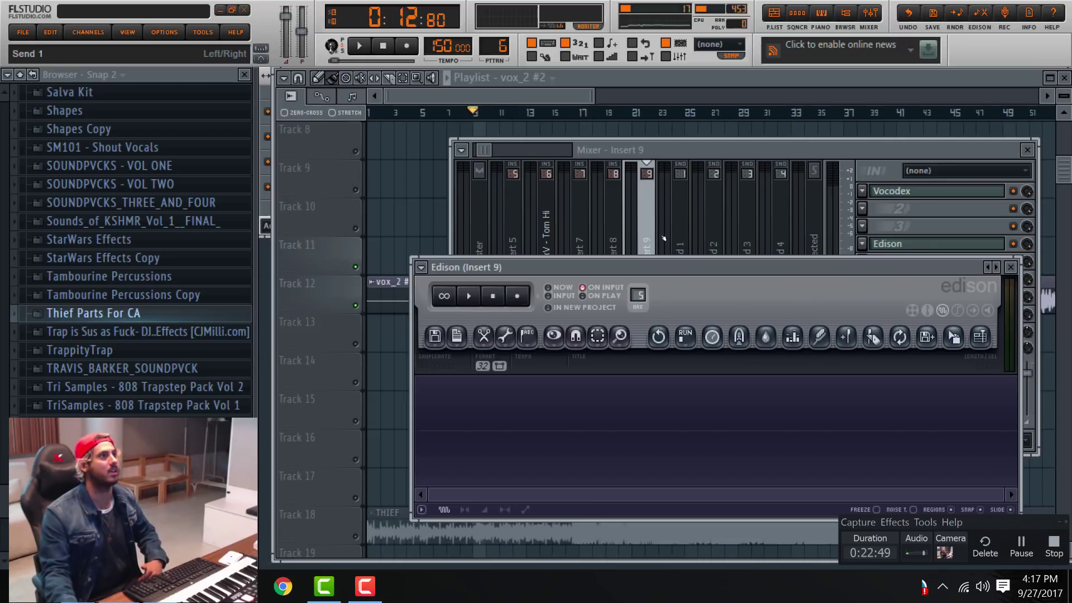
# Reorder Insert 9's effects so Edison sits in slot 3 and Vocodex in slot 5.
pyautogui.click(930, 193)
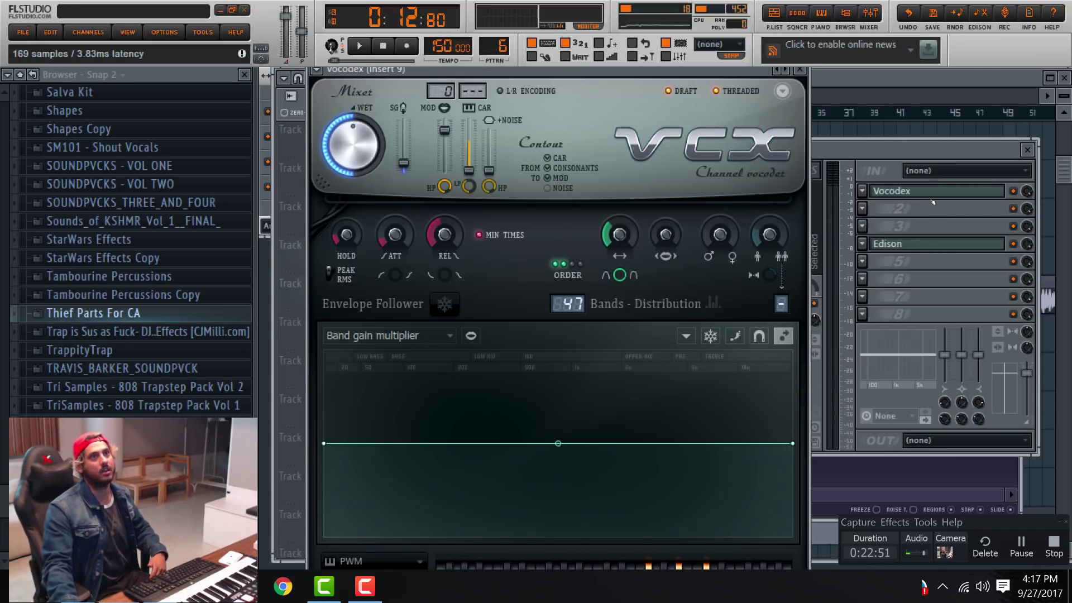
pyautogui.moveTo(932, 195); pyautogui.dragTo(931, 229)
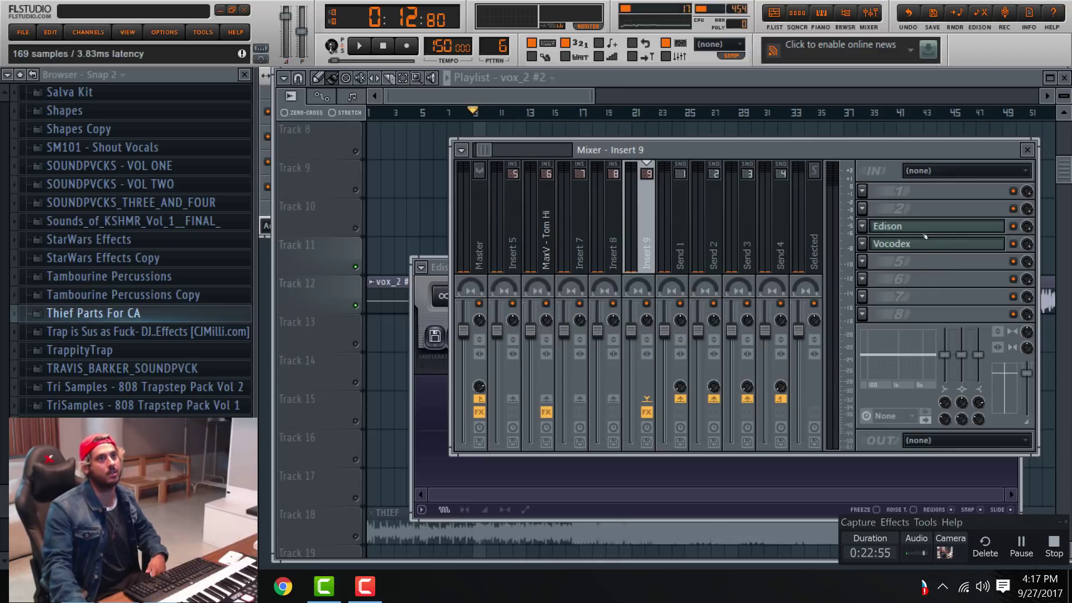
pyautogui.scroll(-1, 912, 245)
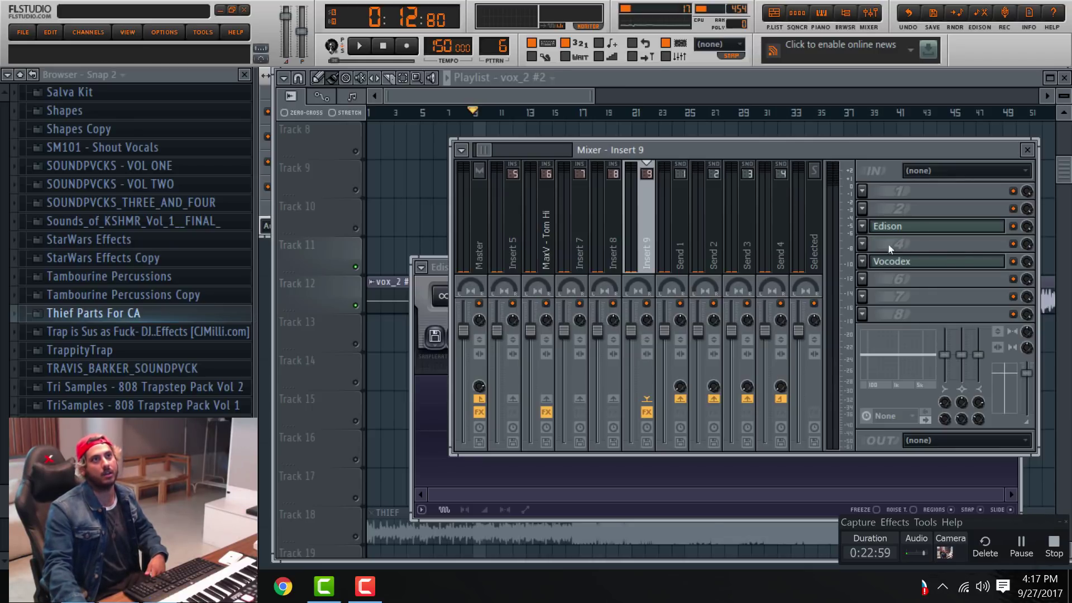
# Reorder Insert 9's effects so Vocodex sits in slot 1 and Edison in slot 4, and open Edison.
pyautogui.moveTo(882, 228); pyautogui.dragTo(896, 191)
pyautogui.click(895, 243)
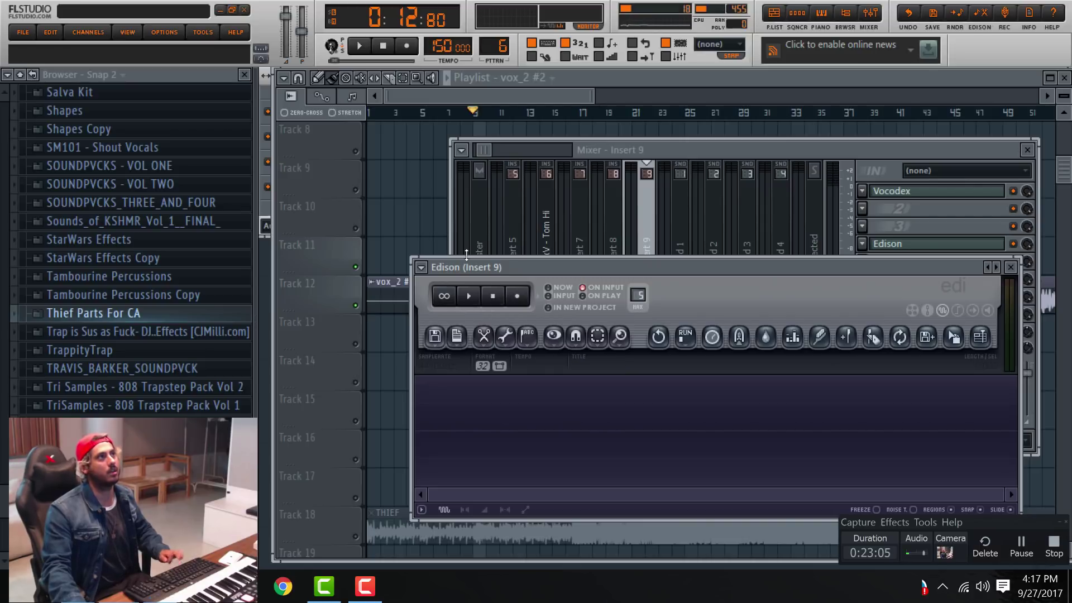
# Record the vocoded vocal from bar 9 into Edison, stopping after the first vocal section, and clear the selection.
pyautogui.click(517, 296)
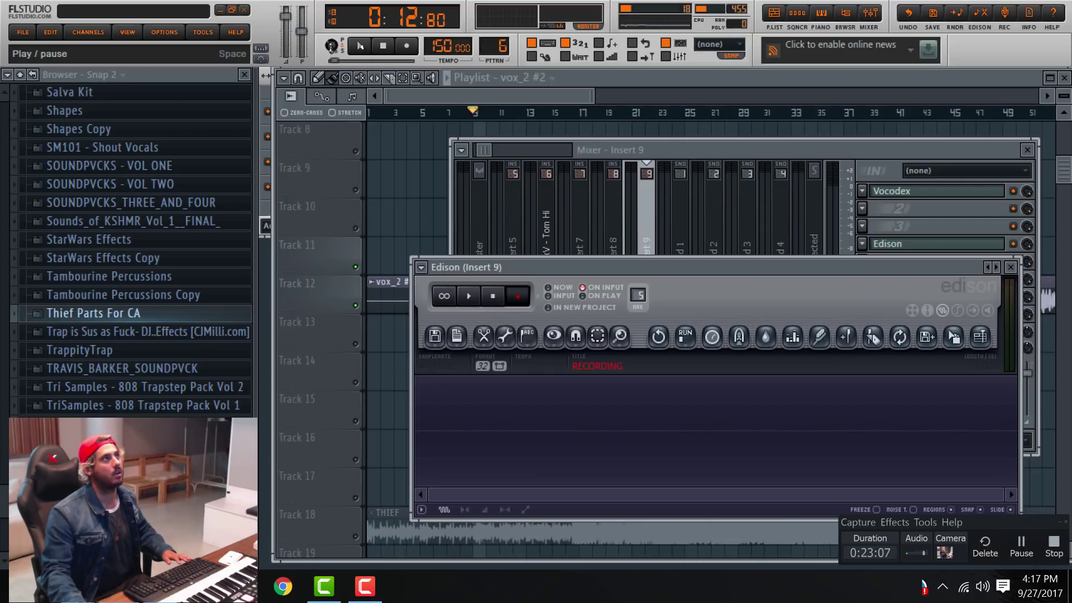
pyautogui.click(360, 45)
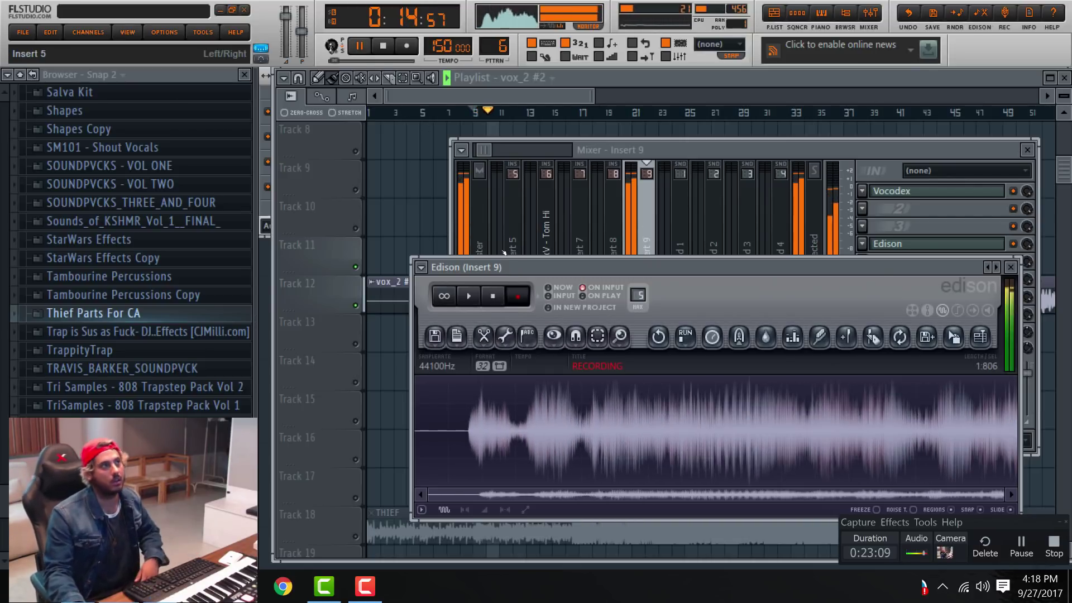
pyautogui.moveTo(516, 269); pyautogui.dragTo(478, 186)
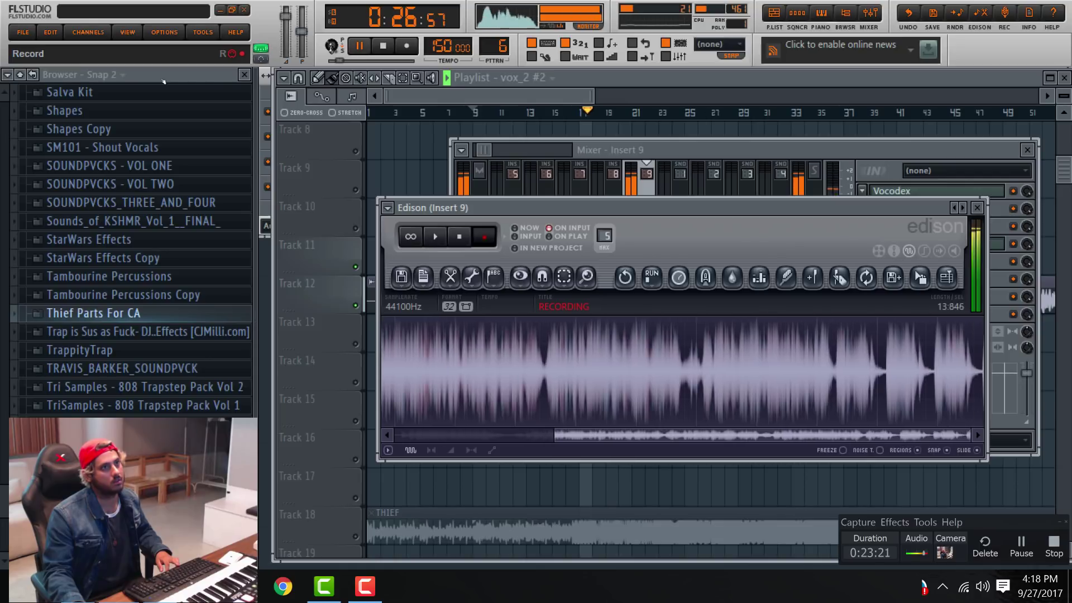
pyautogui.press('space')
pyautogui.press('space')
pyautogui.press('space')
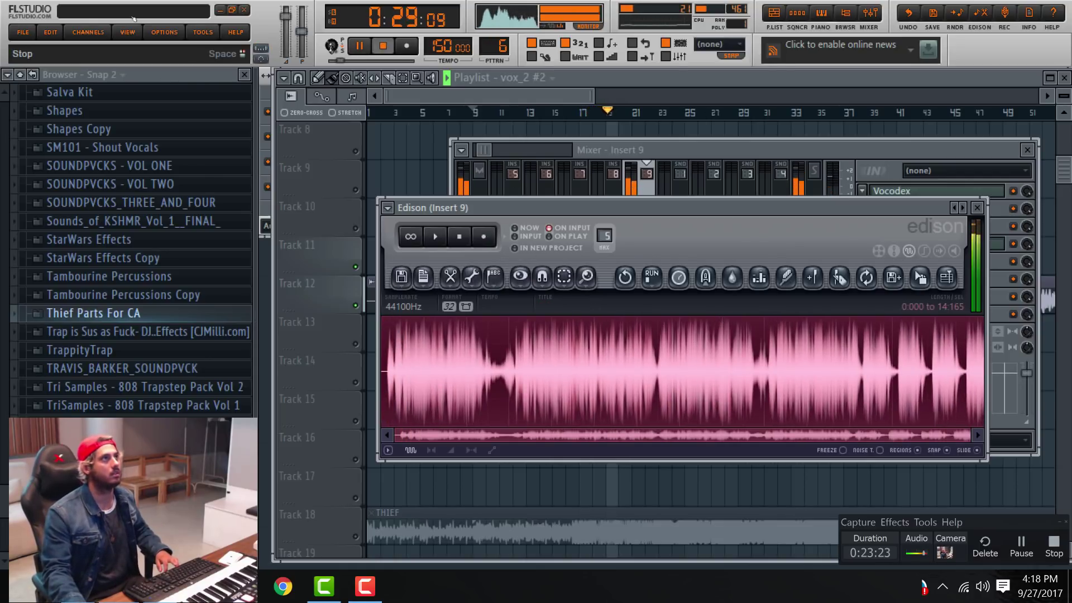
pyautogui.press('space')
pyautogui.click(467, 368)
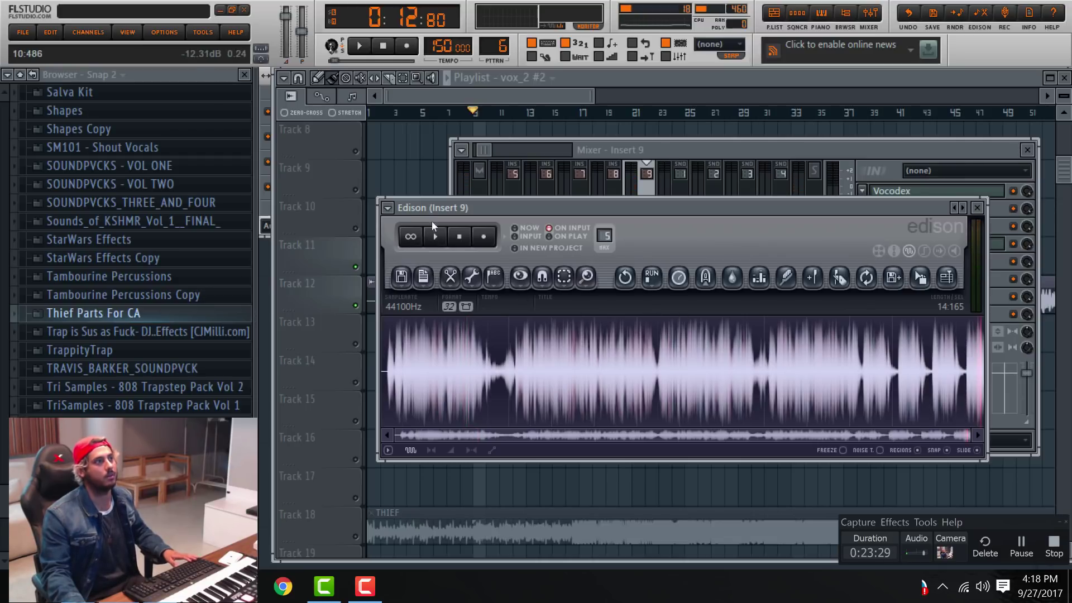
# Record the second vocal section from about bar 47 into Edison while playing notes into Vocodex's carrier synthesizer.
pyautogui.press('F5')
pyautogui.scroll(-2, 670, 215)
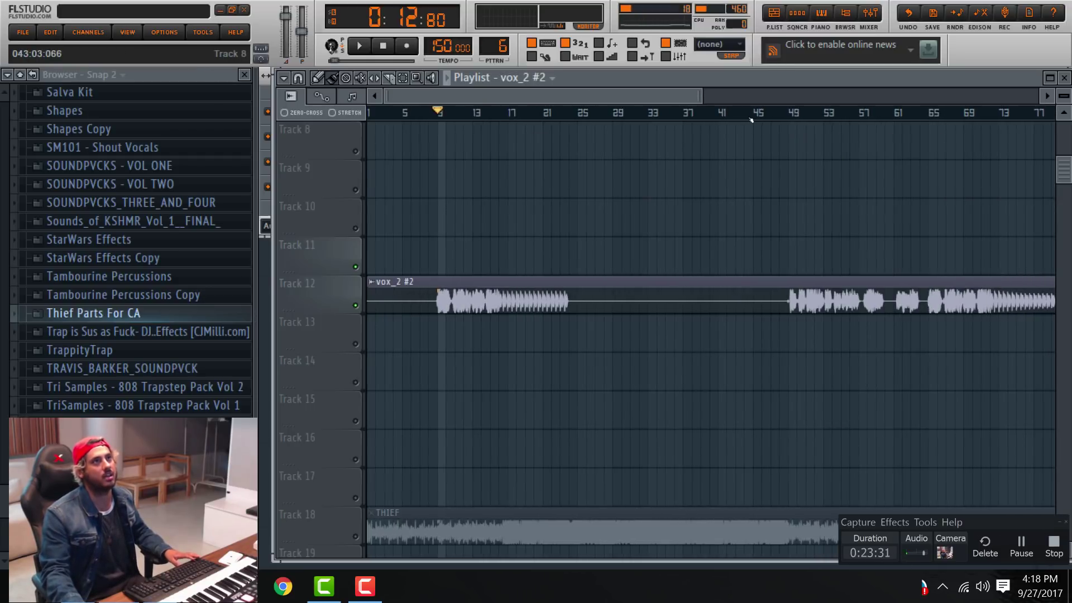
pyautogui.click(771, 111)
pyautogui.click(869, 12)
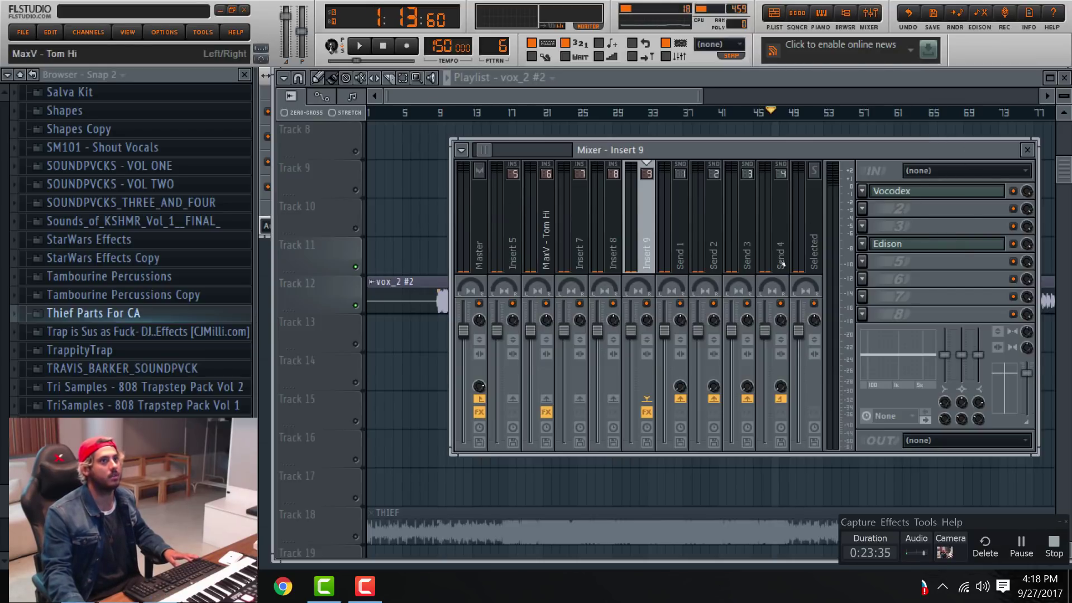
pyautogui.click(928, 246)
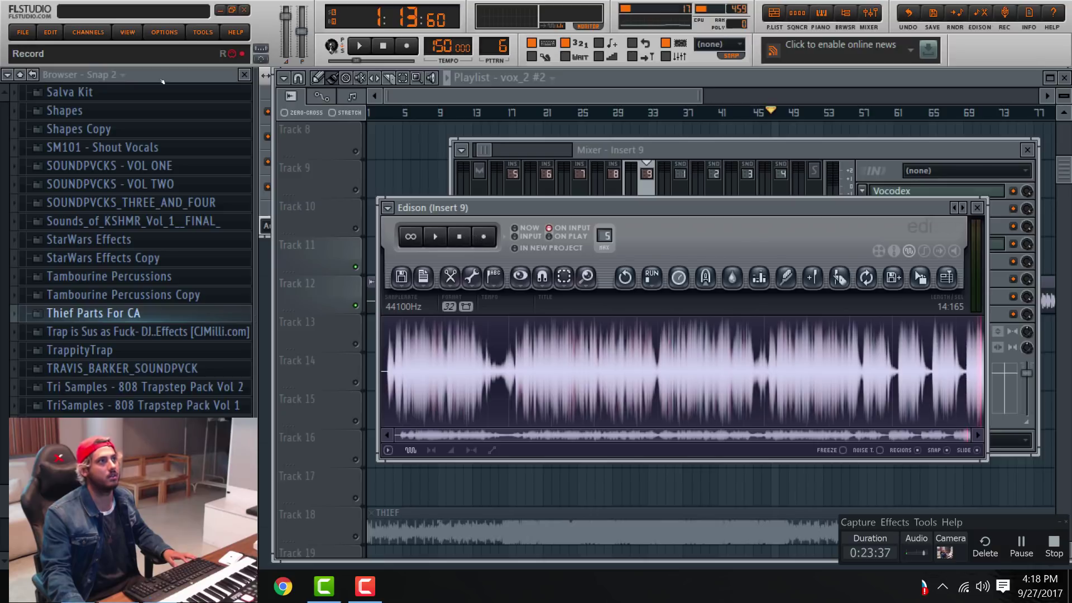
pyautogui.click(483, 237)
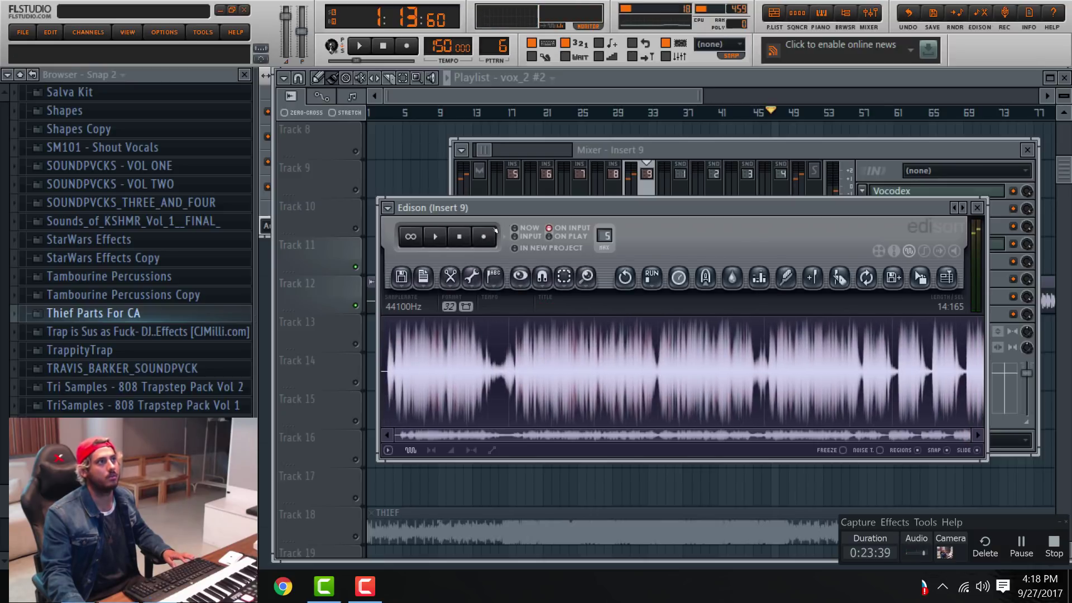
pyautogui.press('space')
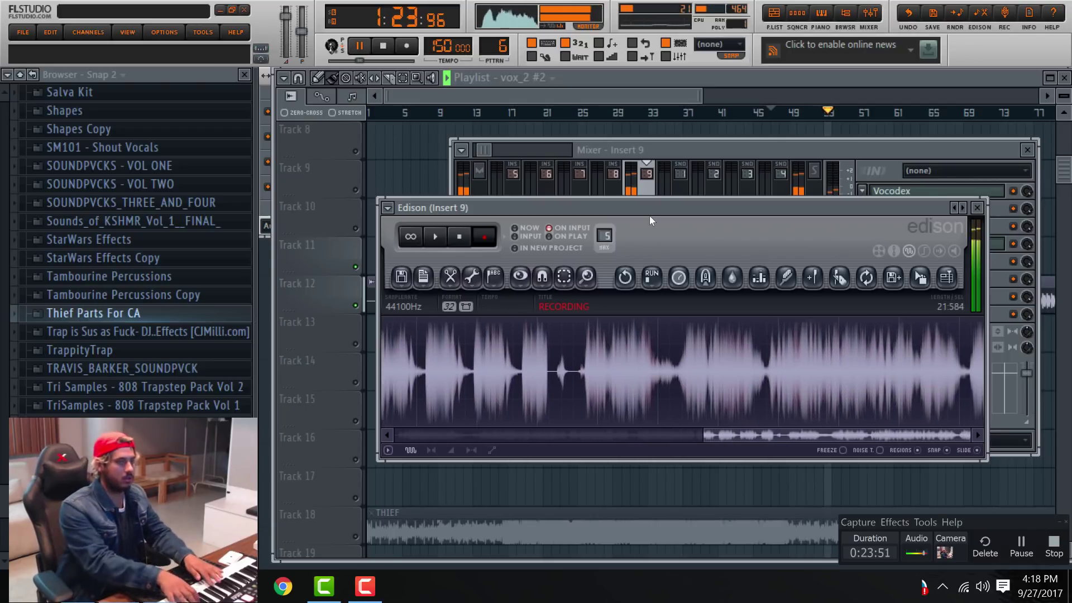
pyautogui.click(891, 191)
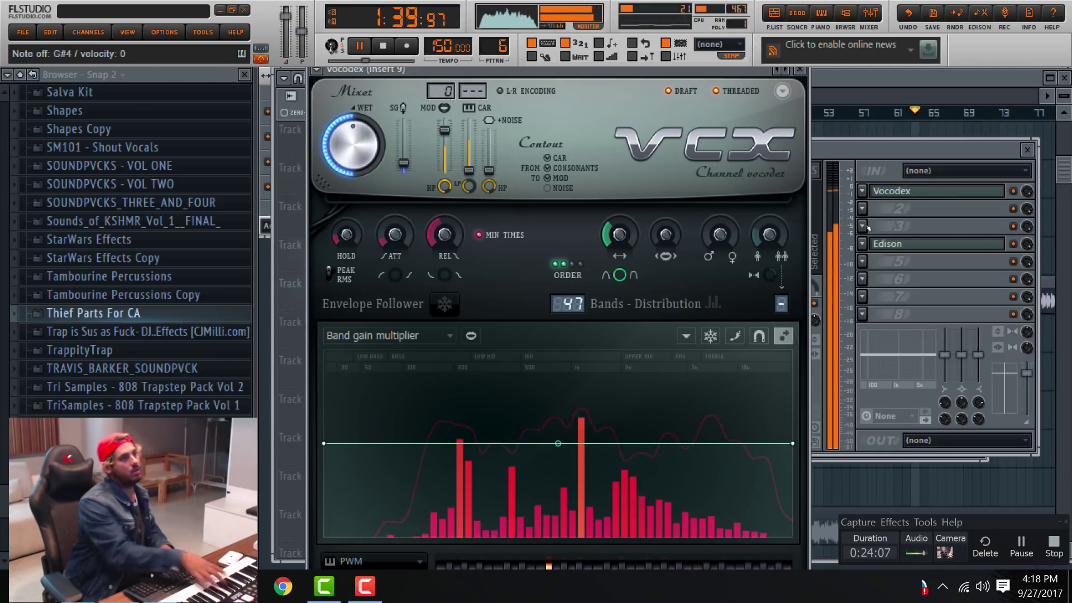
pyautogui.press('space')
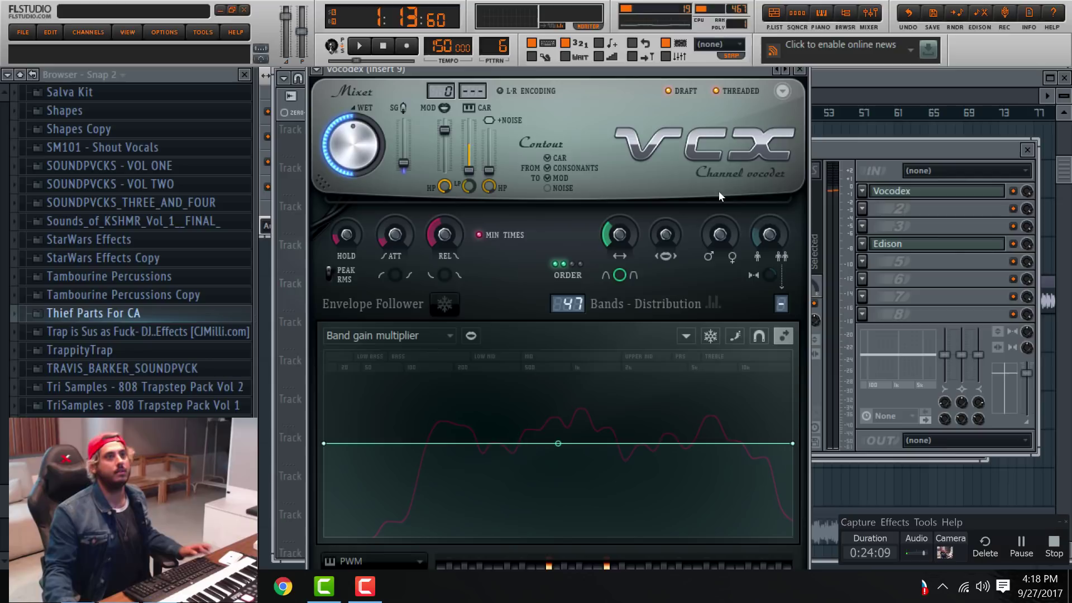
# Play back the newly recorded section in Edison briefly and examine the start of the recording's waveform.
pyautogui.click(883, 215)
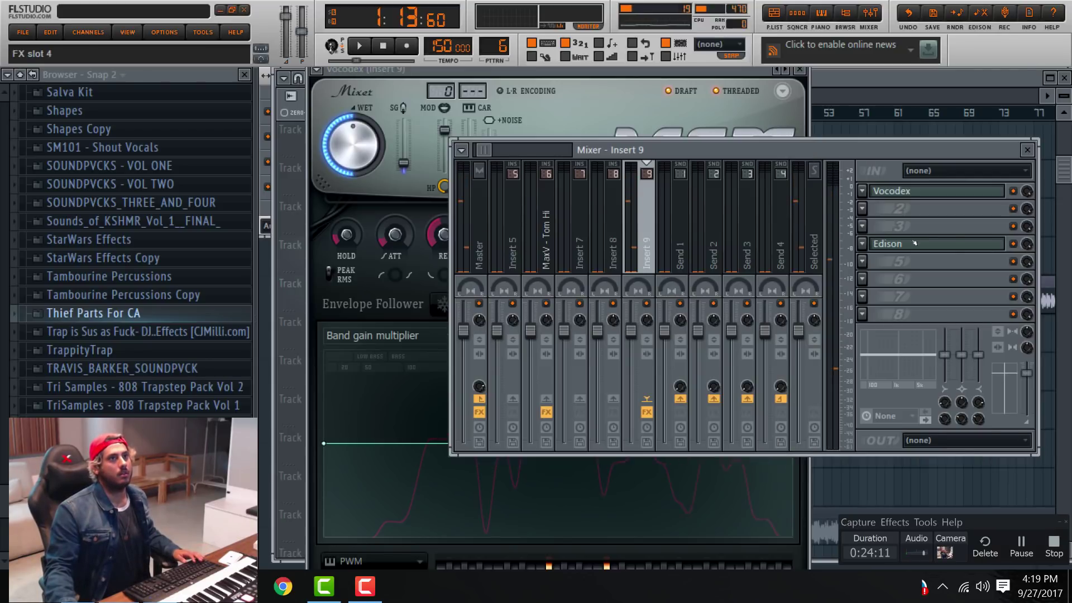
pyautogui.click(882, 244)
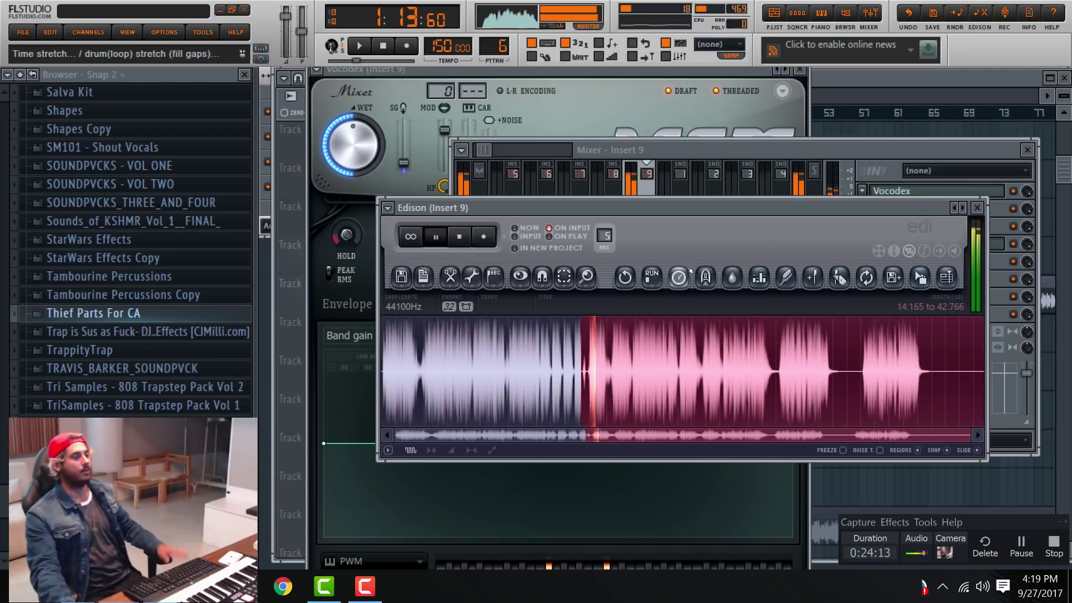
pyautogui.press('space')
pyautogui.scroll(1, 423, 356)
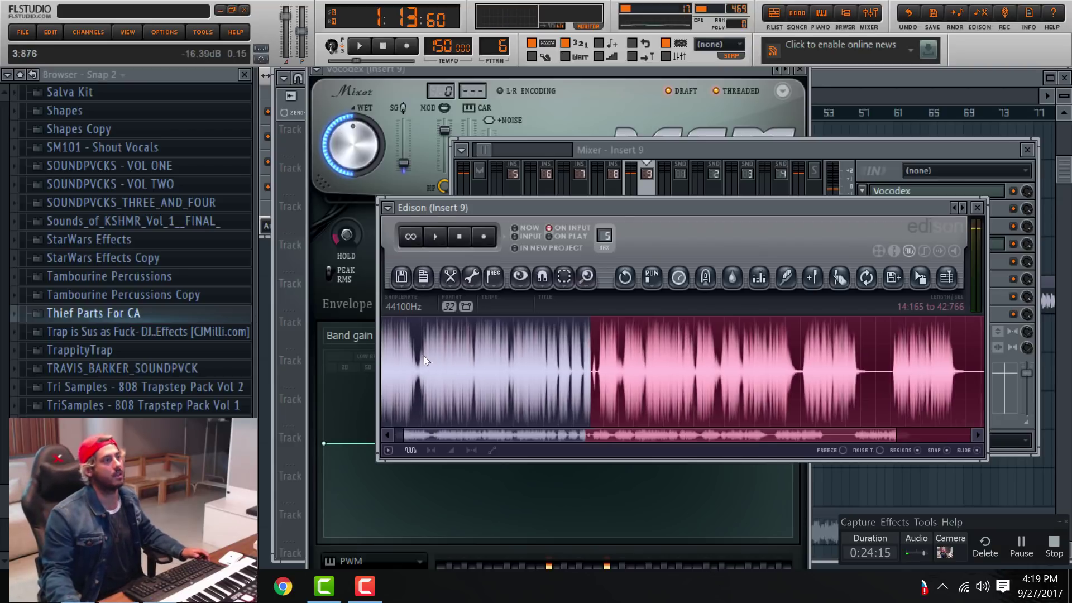
pyautogui.click(425, 352)
pyautogui.scroll(2, 428, 348)
pyautogui.scroll(1, 428, 348)
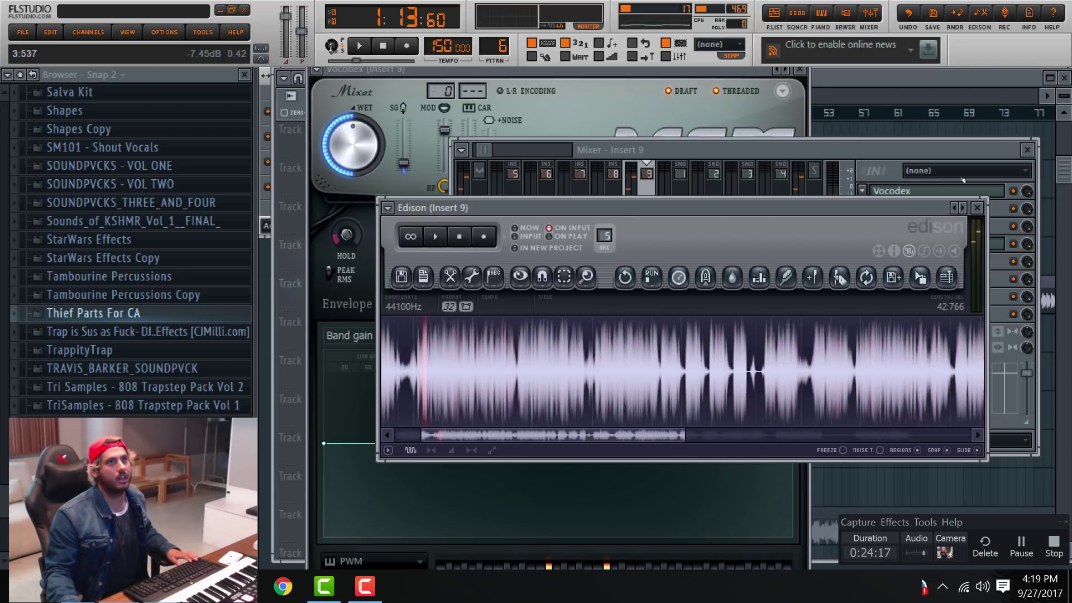
# Load Fruity Reeverb 2 into slot 6 of Insert 9, after Edison.
pyautogui.click(996, 150)
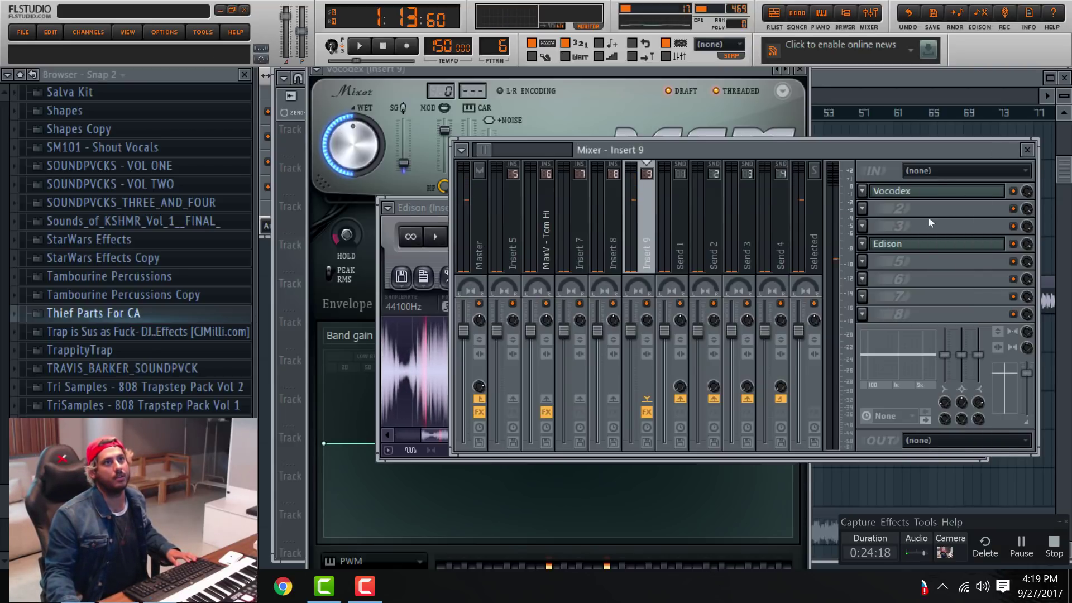
pyautogui.click(862, 226)
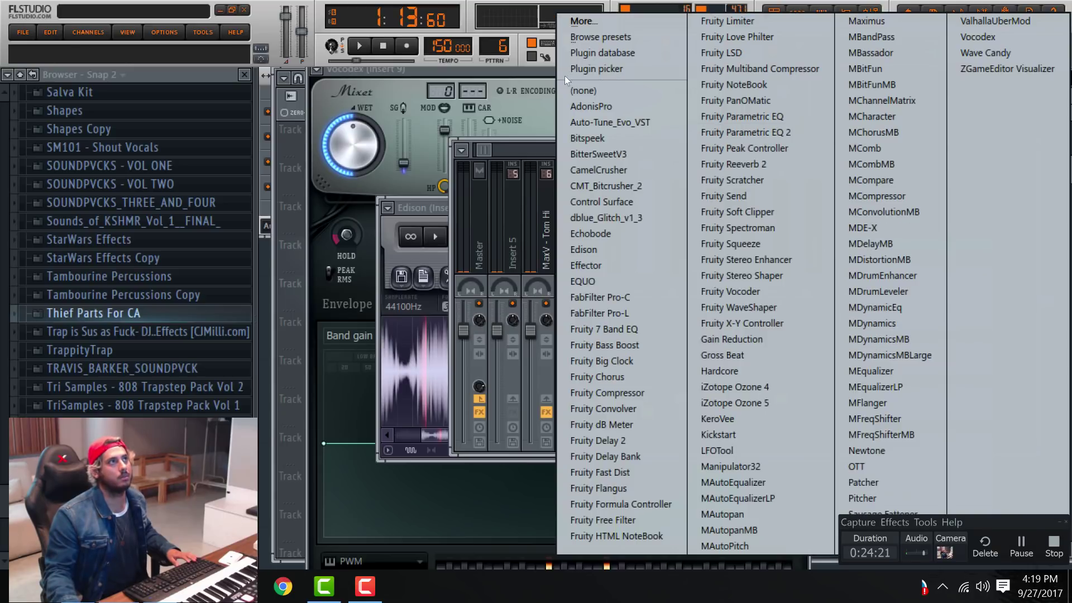
pyautogui.click(495, 149)
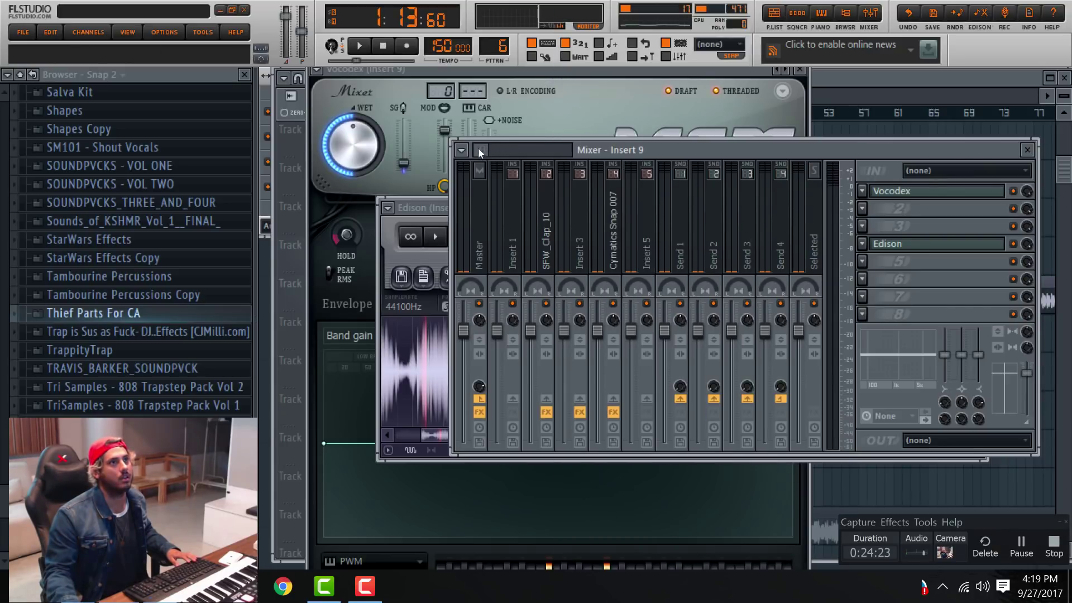
pyautogui.click(863, 275)
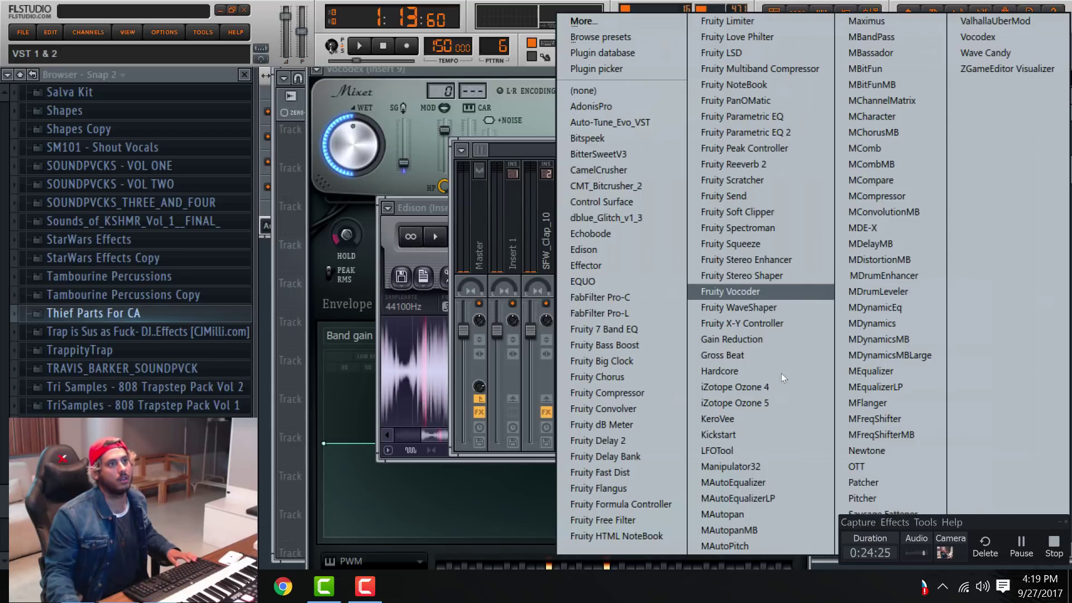
pyautogui.click(741, 163)
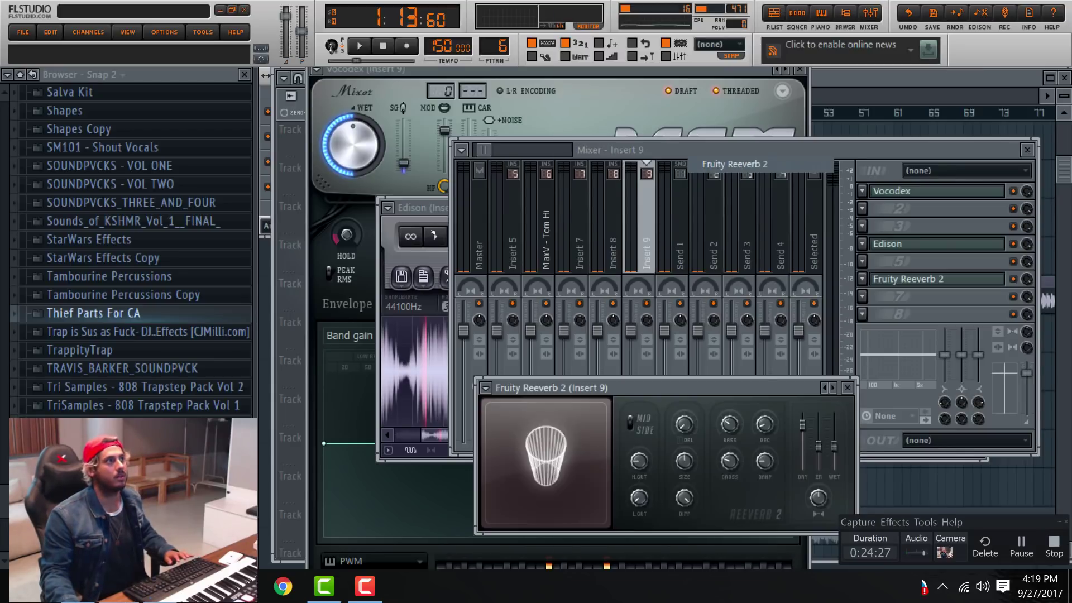
# Audition the start of the Edison recording and the range from 4.575 to 5.937 seconds through the reverb.
pyautogui.click(448, 290)
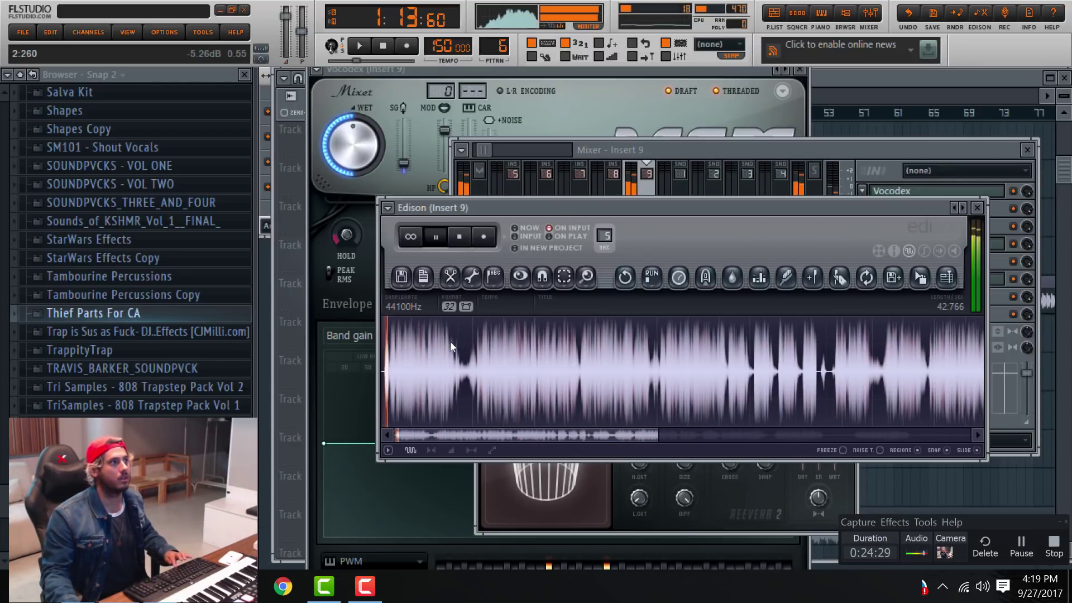
pyautogui.press('space')
pyautogui.moveTo(505, 356); pyautogui.dragTo(564, 357)
pyautogui.press('space')
pyautogui.press('space')
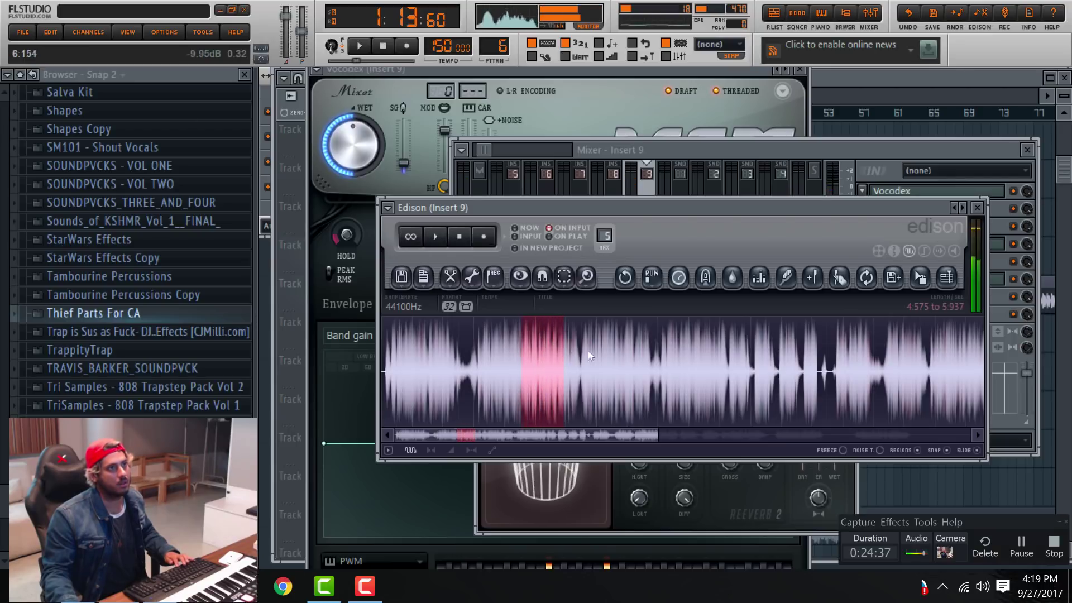
# Audition the short vocal chop in Edison, selecting 12.473 to 12.827 seconds and then 12.334 to 12.861 seconds.
pyautogui.keyDown('shift'); pyautogui.click(764, 361); pyautogui.keyUp('shift')
pyautogui.moveTo(764, 364); pyautogui.dragTo(775, 363)
pyautogui.press('space')
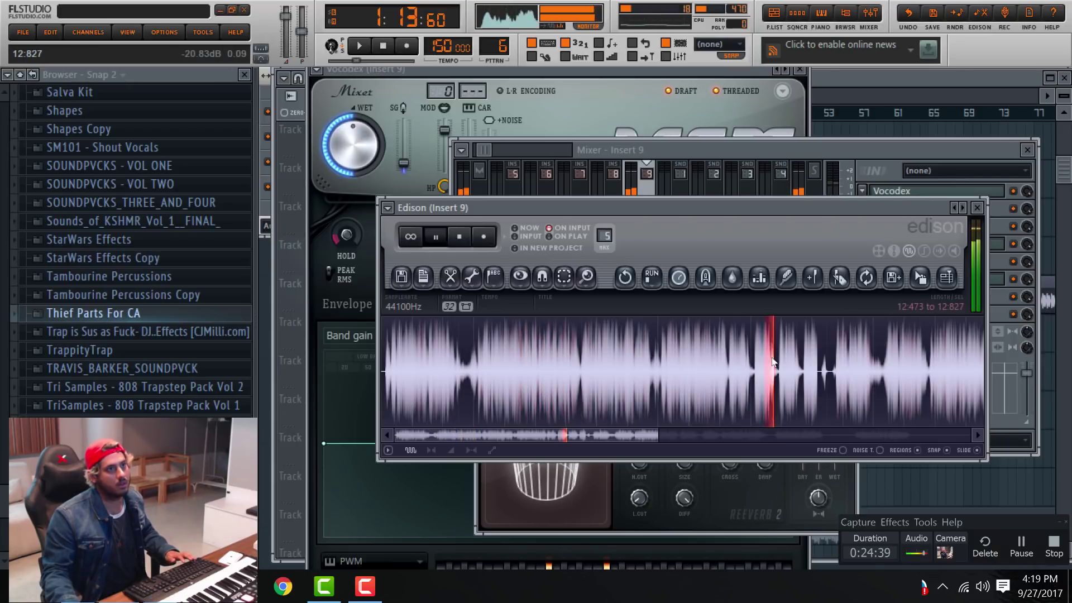
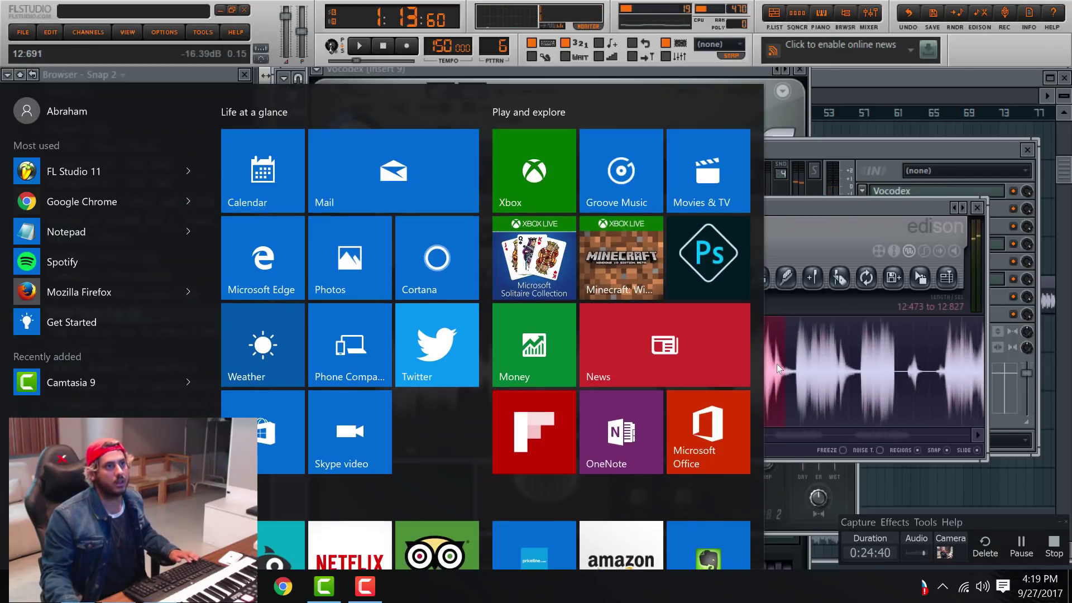
pyautogui.press('super')
pyautogui.scroll(2, 772, 351)
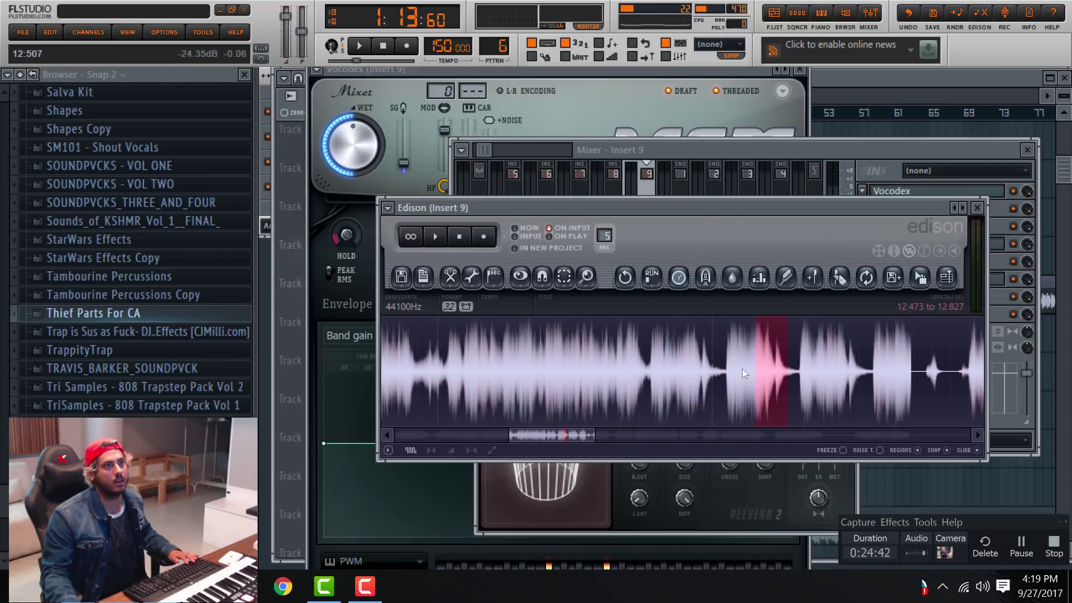
pyautogui.press('space')
pyautogui.moveTo(788, 366); pyautogui.dragTo(754, 375)
pyautogui.press('space')
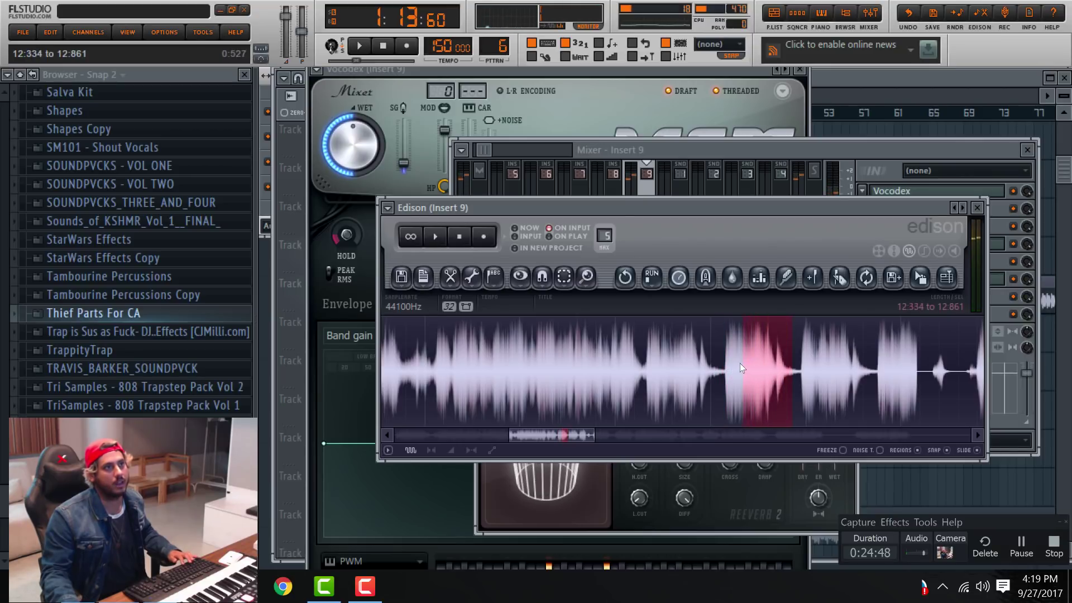
# Audition several short slices of the Edison recording between about 9.9 and 10.8 seconds.
pyautogui.moveTo(759, 364); pyautogui.dragTo(593, 369)
pyautogui.press('space')
pyautogui.press('space')
pyautogui.press('space')
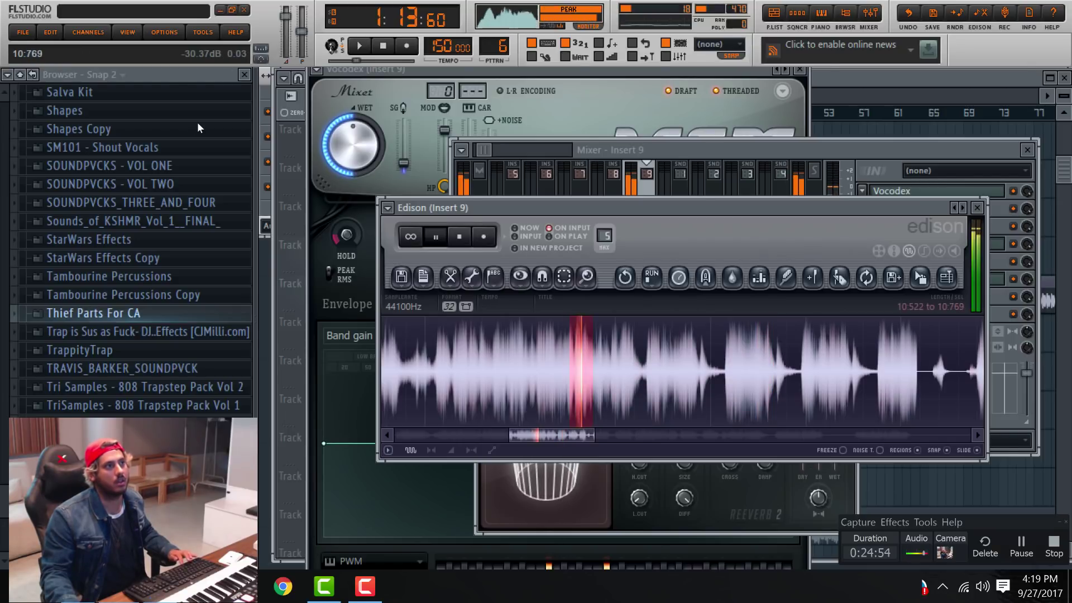
pyautogui.moveTo(570, 364); pyautogui.dragTo(545, 360)
pyautogui.press('space')
pyautogui.press('space')
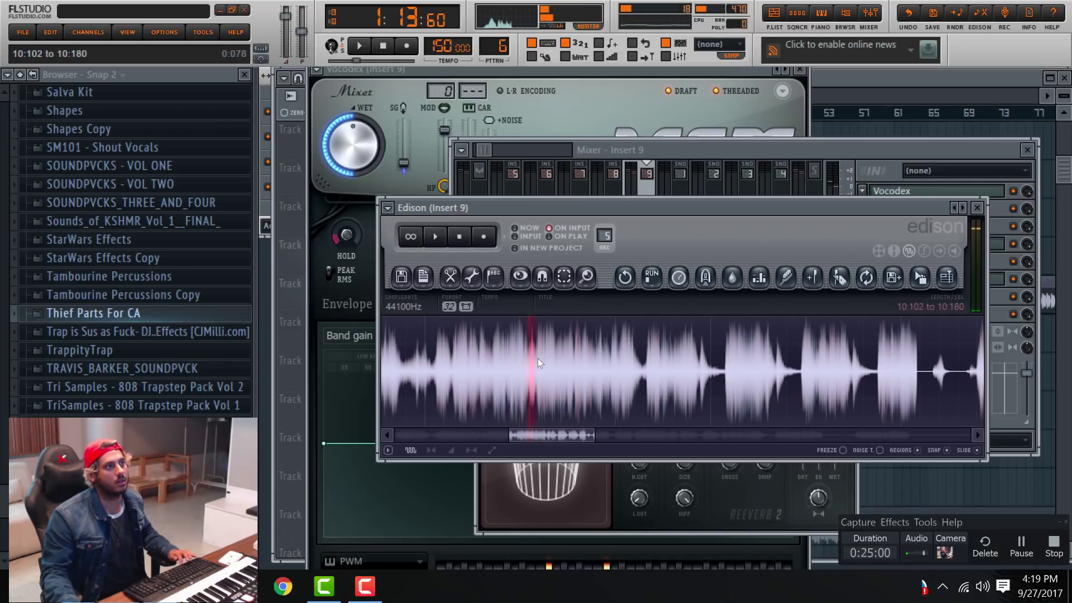
pyautogui.moveTo(513, 353); pyautogui.dragTo(532, 358)
pyautogui.press('space')
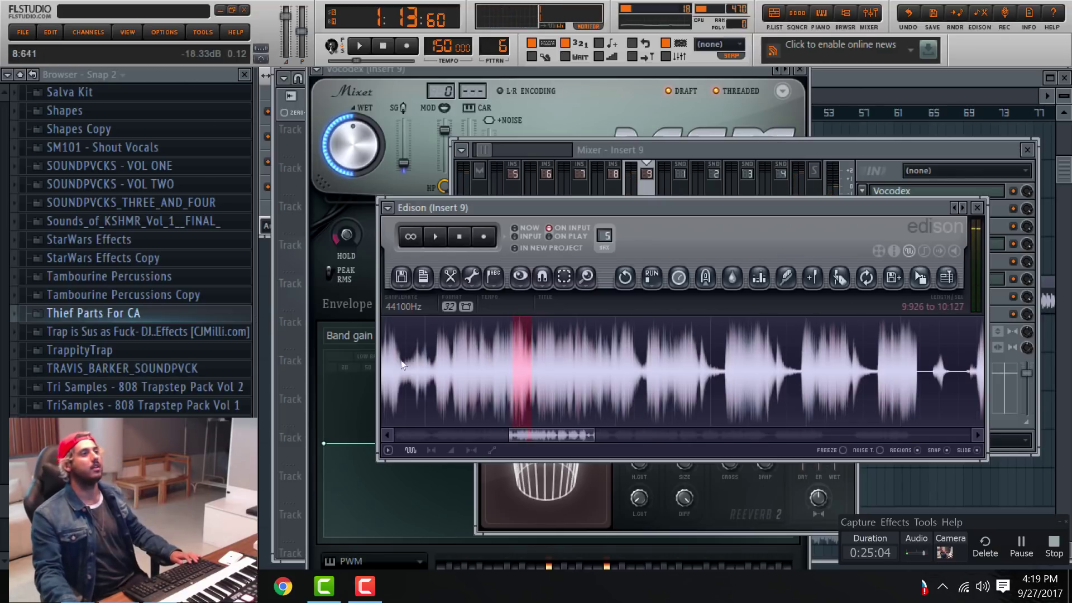
# Solo the THIEF clip's Track 18 in the playlist and play the song from the beginning.
pyautogui.click(840, 70)
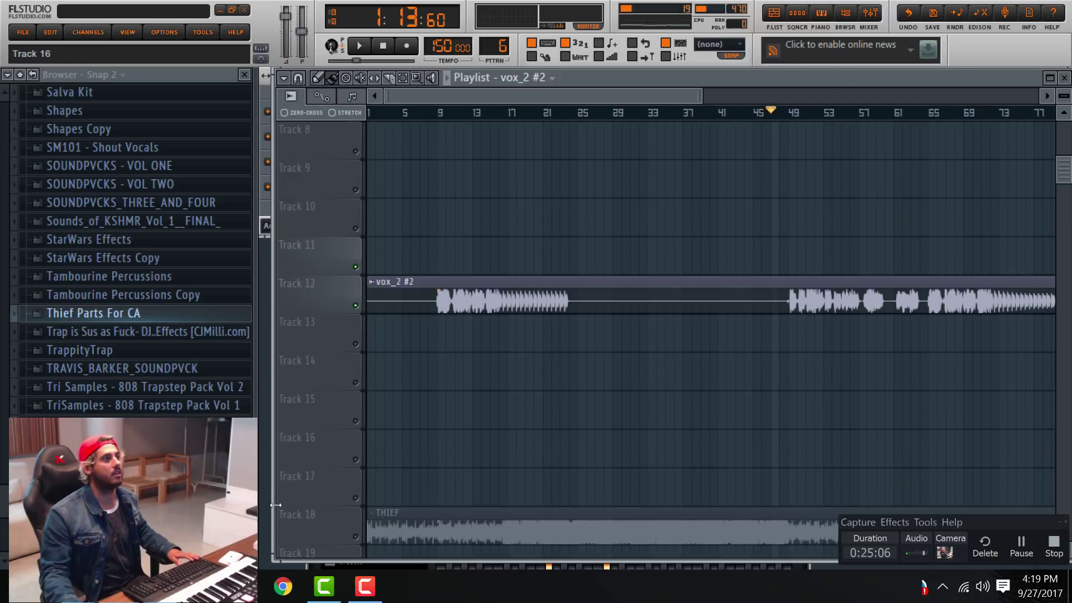
pyautogui.click(356, 538)
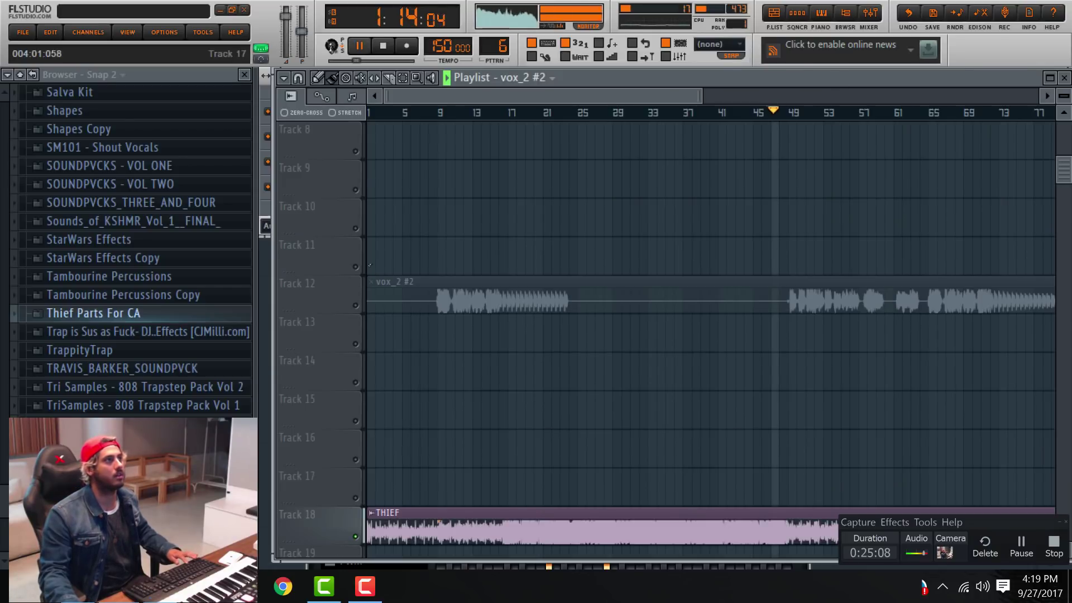
pyautogui.press('space')
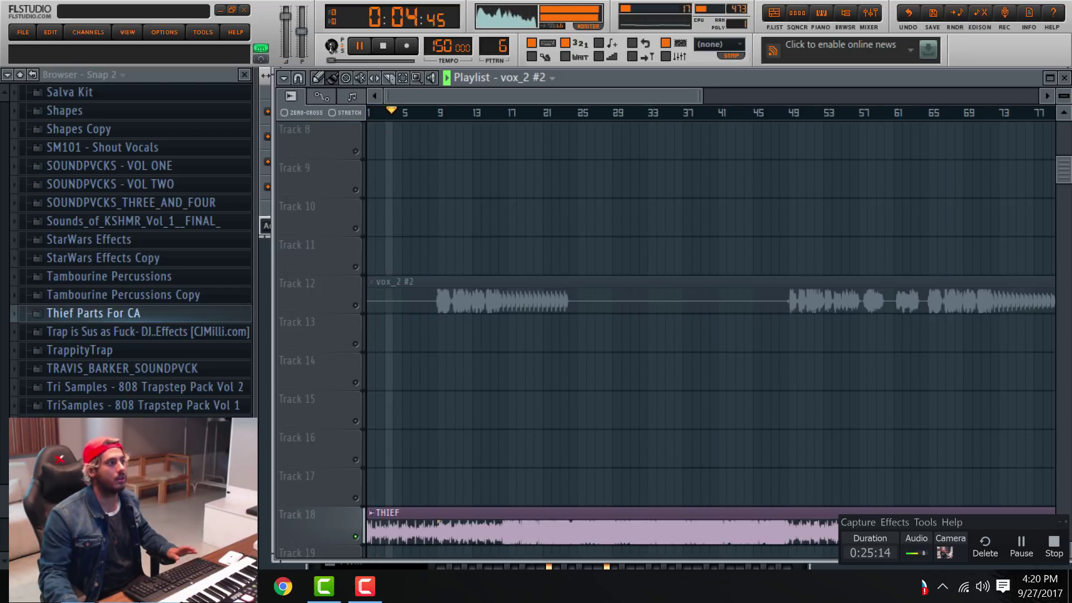
pyautogui.press('space')
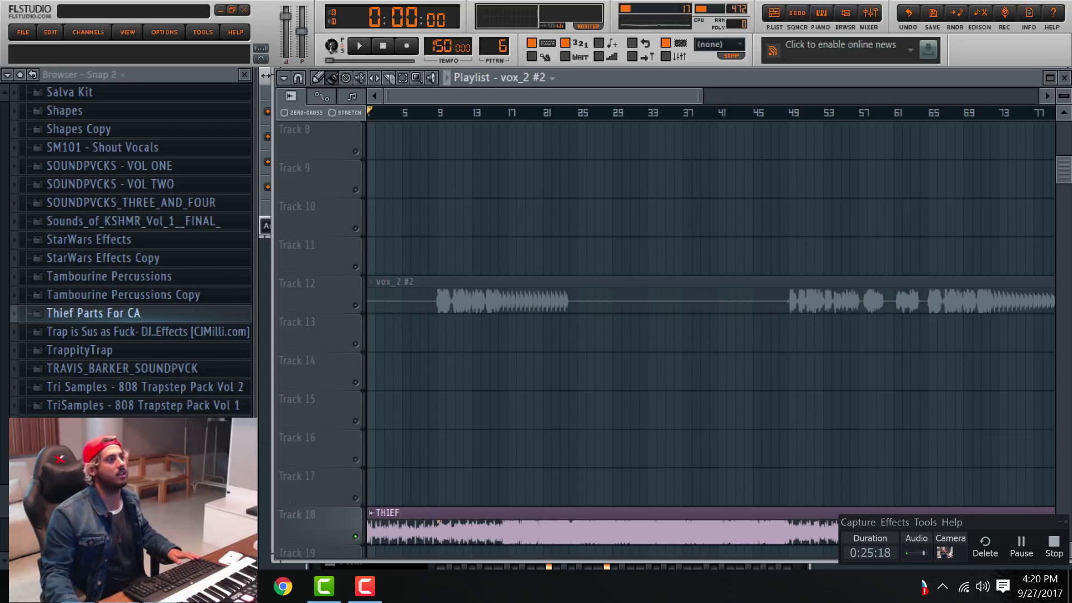
# Switch to File Explorer and search the Desktop folder for items beginning with "thief".
pyautogui.click(871, 15)
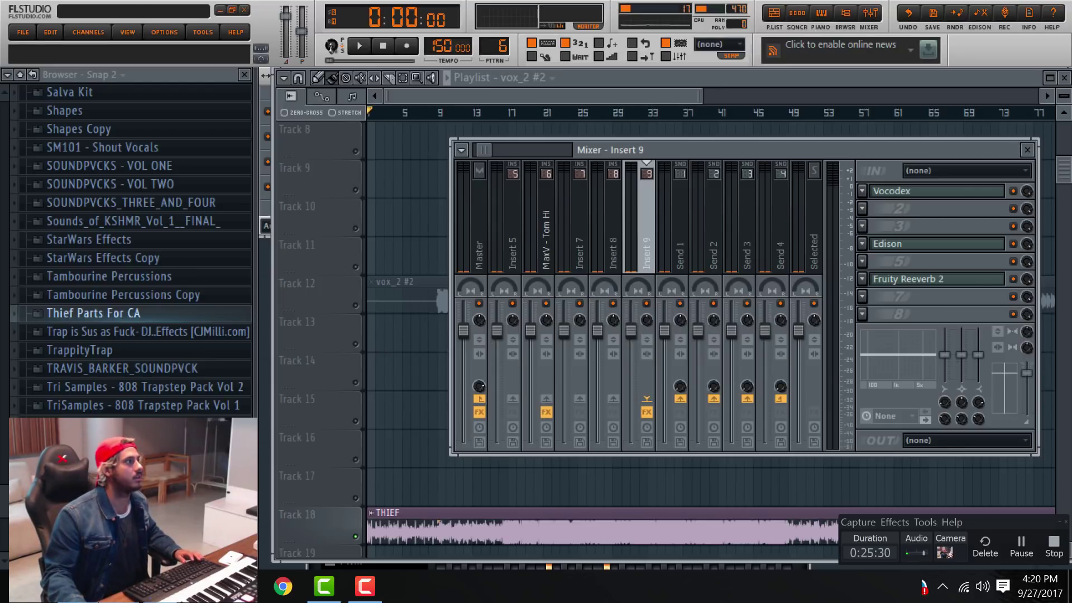
pyautogui.hotkey('alt', 'Tab')
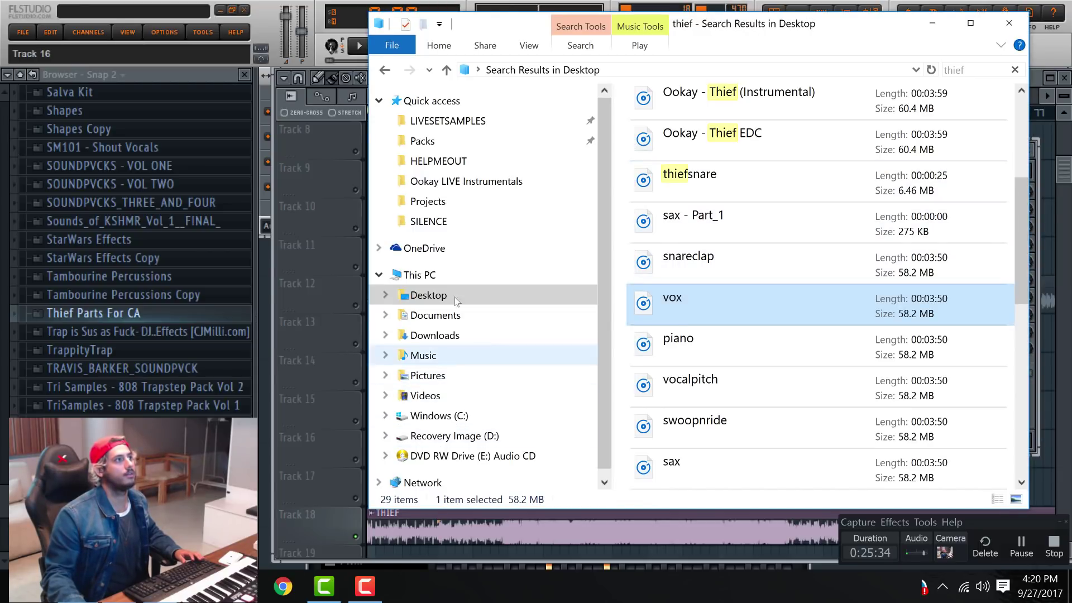
pyautogui.click(552, 297)
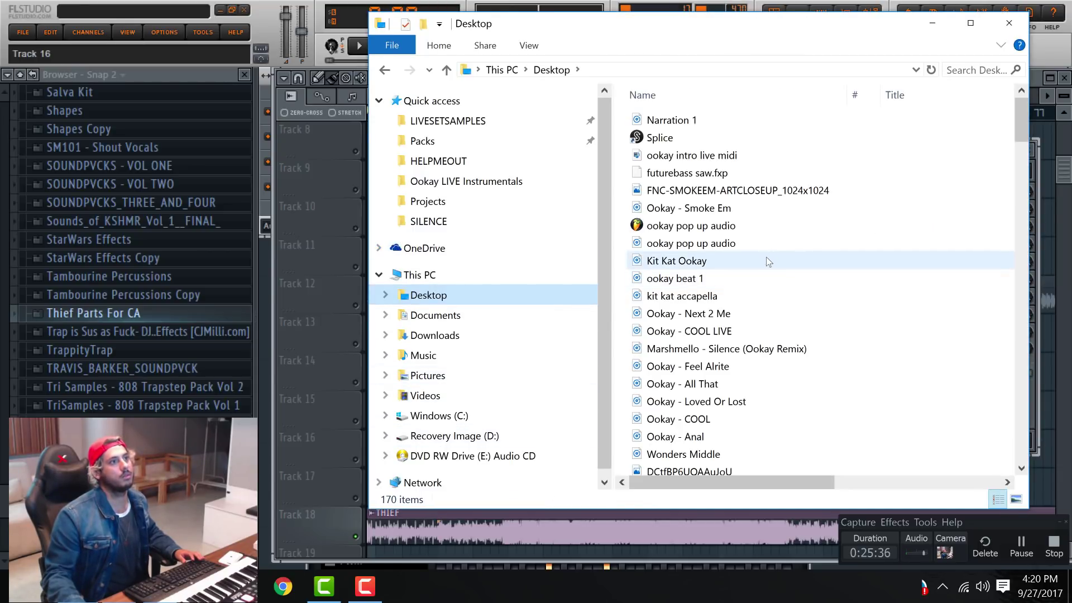
pyautogui.scroll(-8, 748, 285)
pyautogui.click(728, 321)
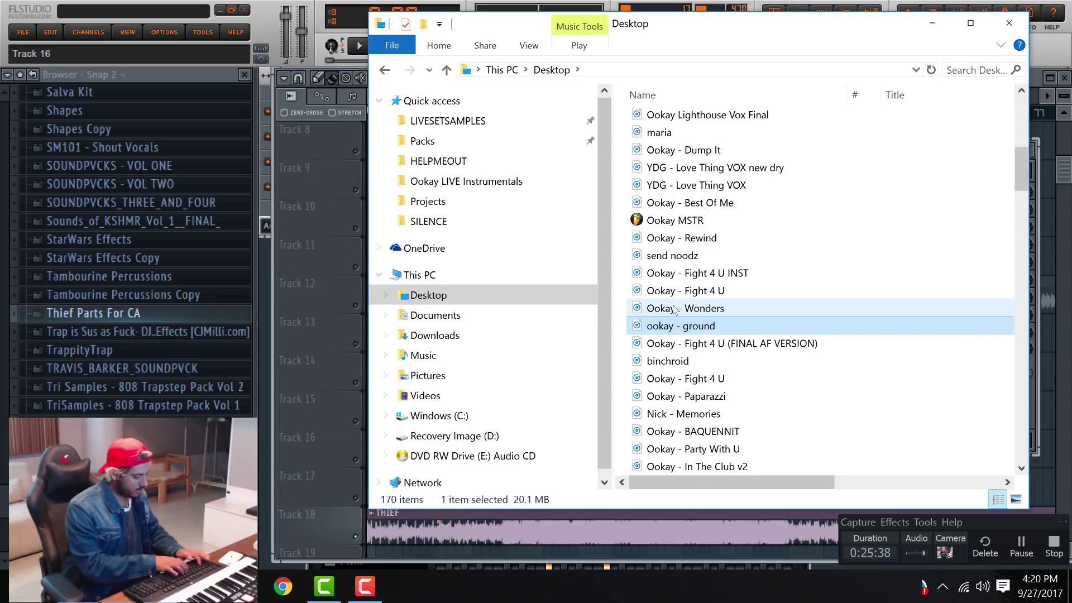
pyautogui.write('thief')
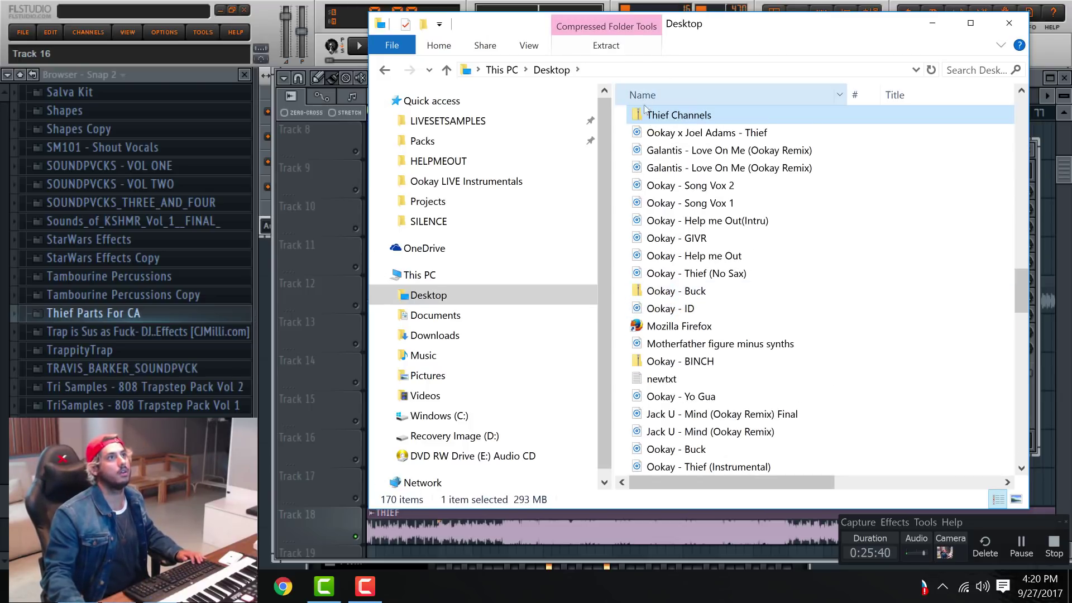
# Find the Thief Channels folder on the Desktop and transfer it into the Packs folder.
pyautogui.scroll(1, 703, 151)
pyautogui.scroll(-3, 705, 190)
pyautogui.scroll(-17, 711, 218)
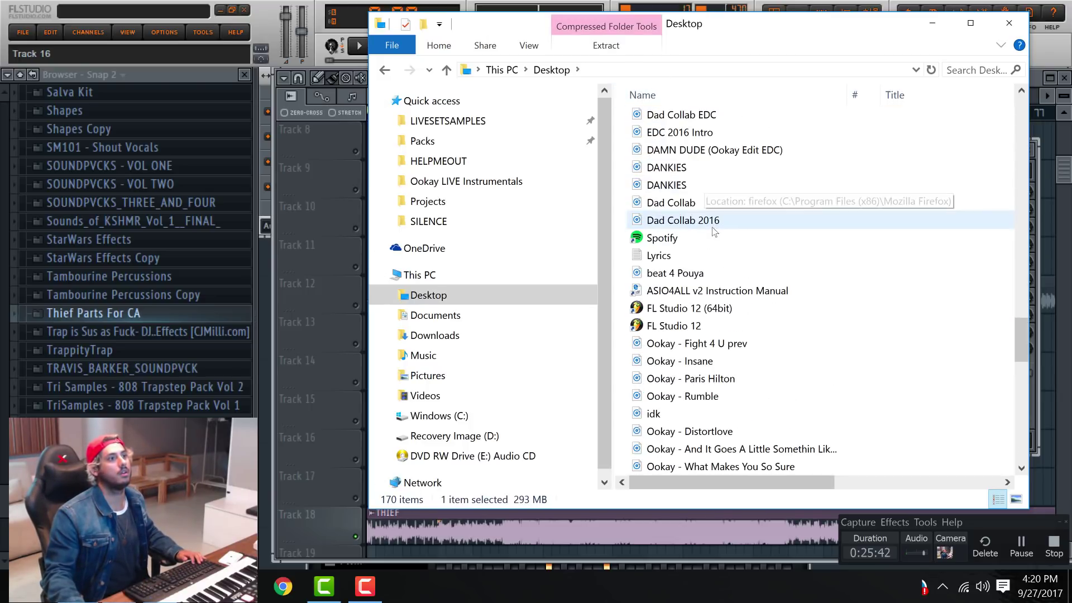
pyautogui.scroll(1, 719, 231)
pyautogui.scroll(-3, 715, 235)
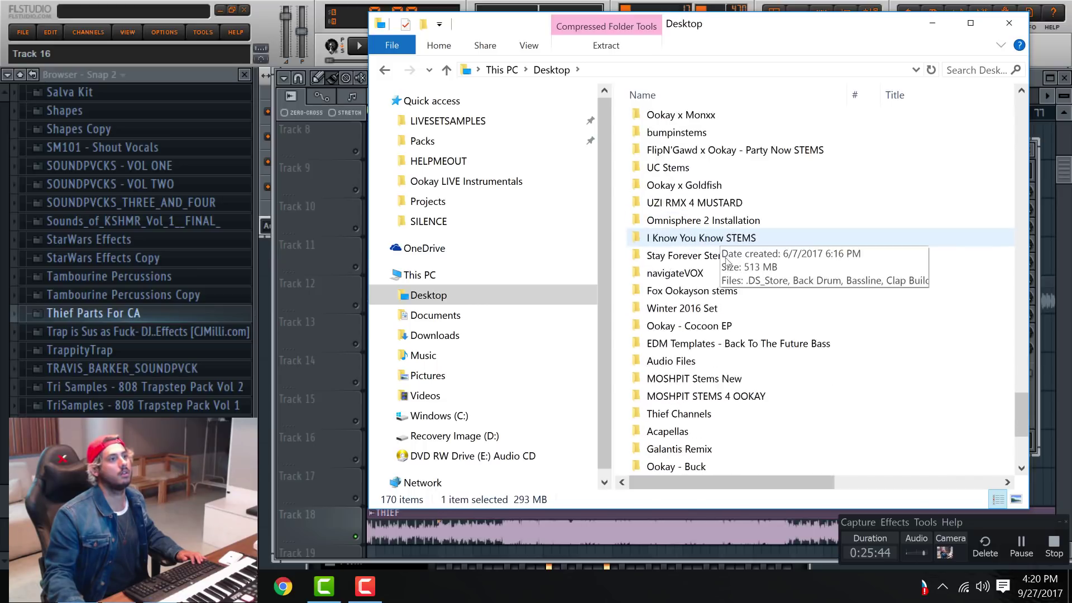
pyautogui.click(702, 364)
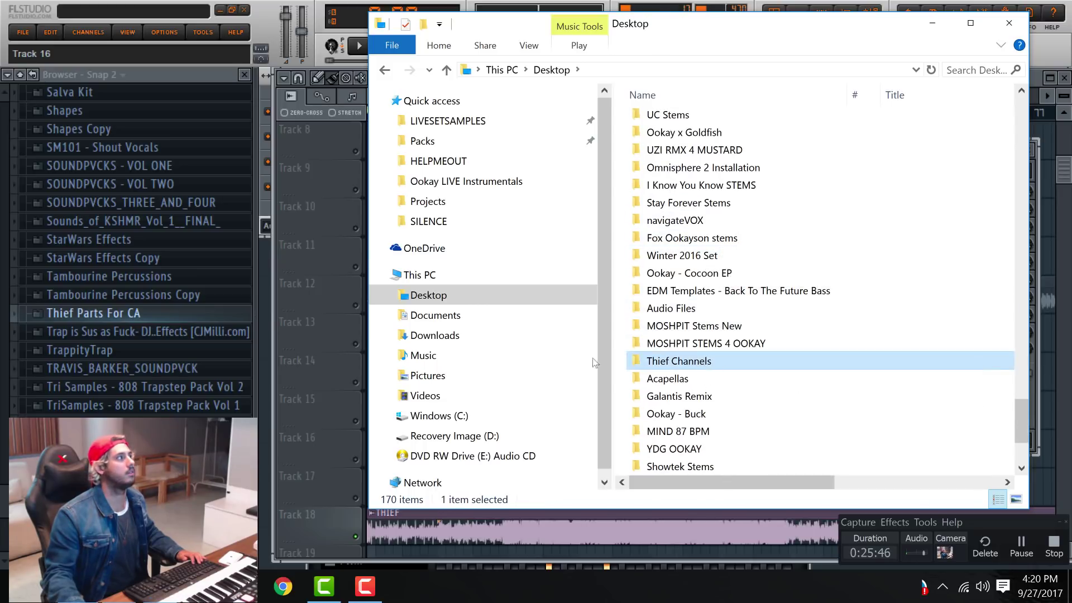
pyautogui.moveTo(190, 306); pyautogui.dragTo(434, 144)
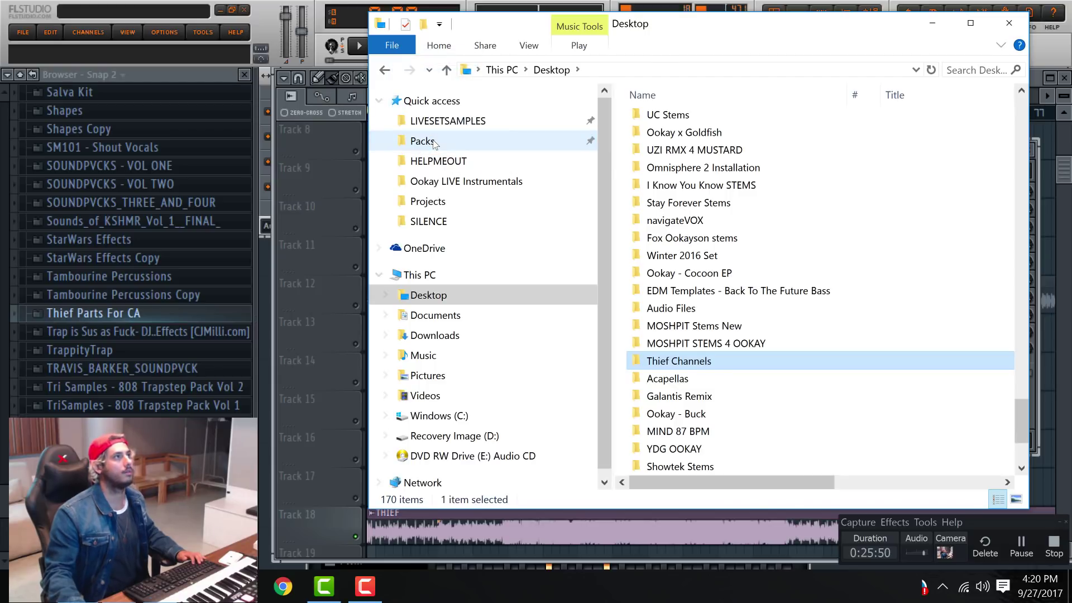
# Switch back to FL Studio, refresh the sample browser and collapse its folder structure.
pyautogui.click(2, 295)
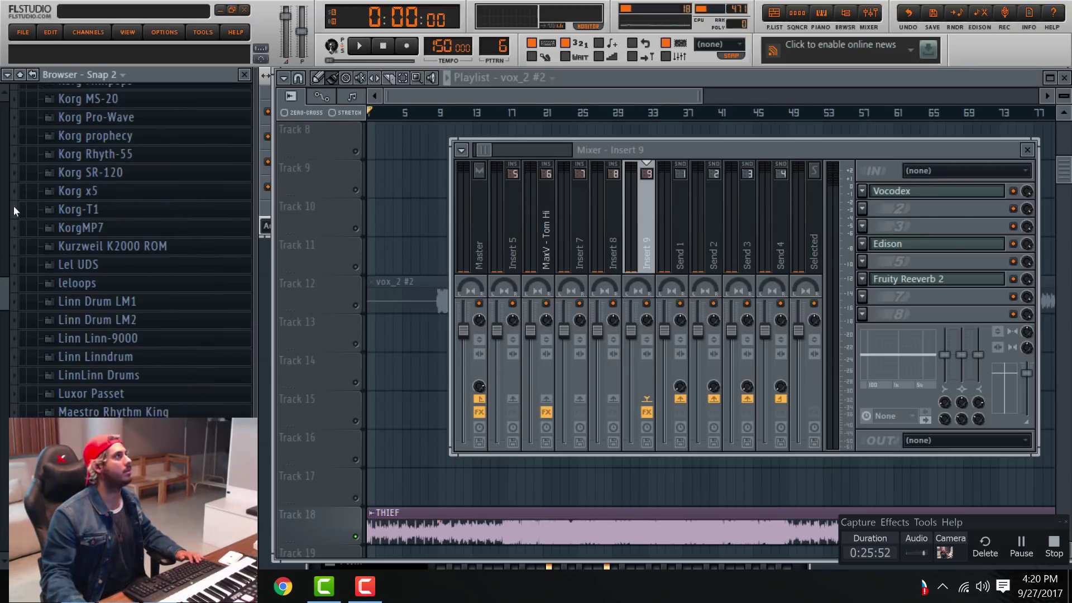
pyautogui.click(33, 74)
pyautogui.scroll(-15, 9, 376)
pyautogui.scroll(15, 18, 348)
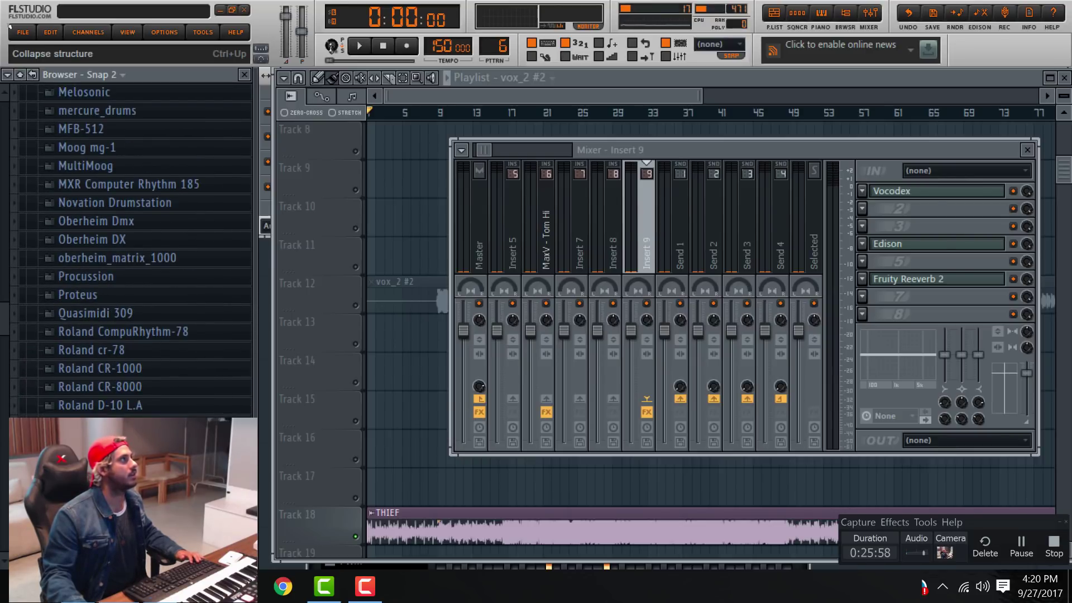
pyautogui.click(20, 74)
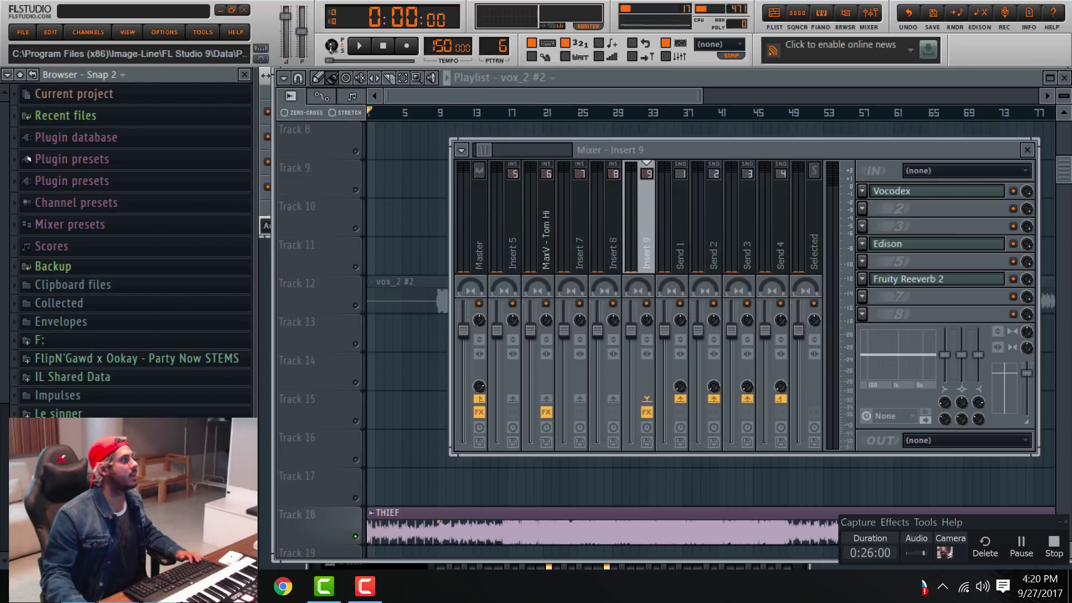
# Preview the cuts sample from the Thief Channels folder and place it at the start of playlist Track 17.
pyautogui.scroll(-15, 128, 252)
pyautogui.scroll(-20, 134, 251)
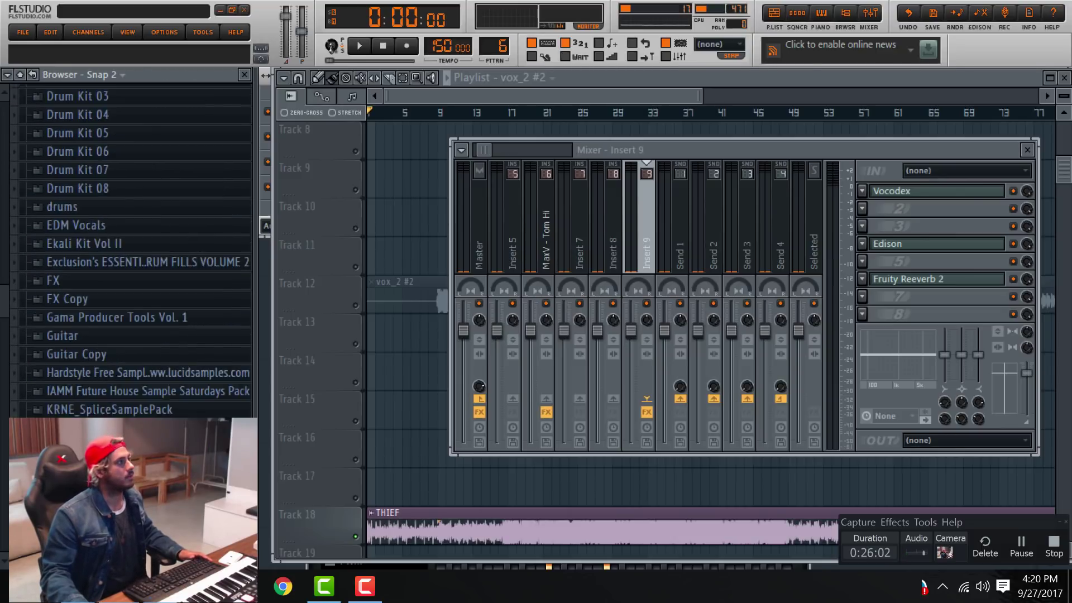
pyautogui.scroll(-3, 78, 405)
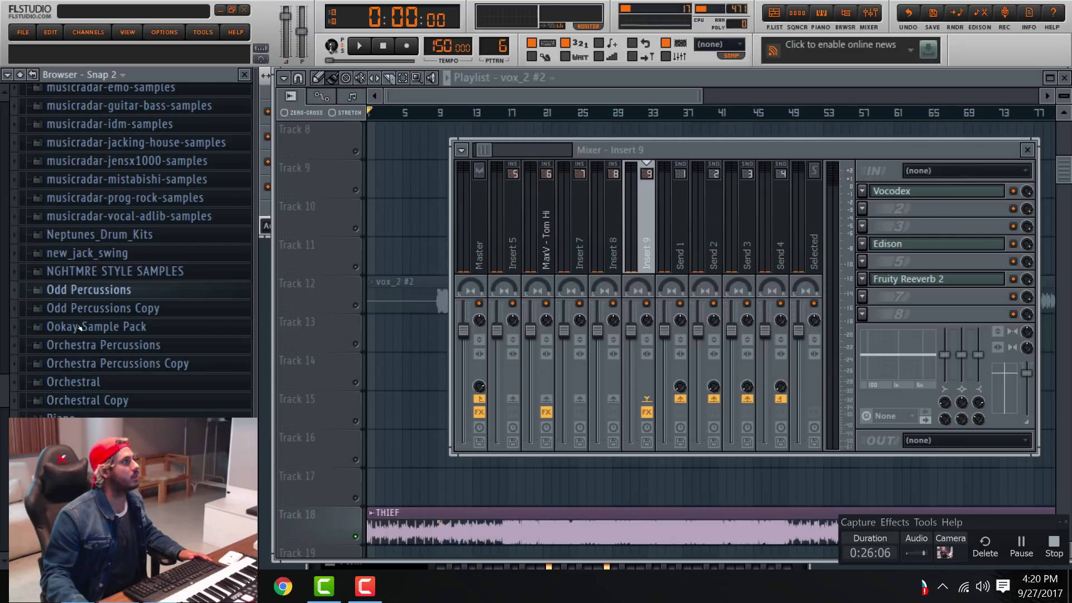
pyautogui.scroll(-20, 83, 345)
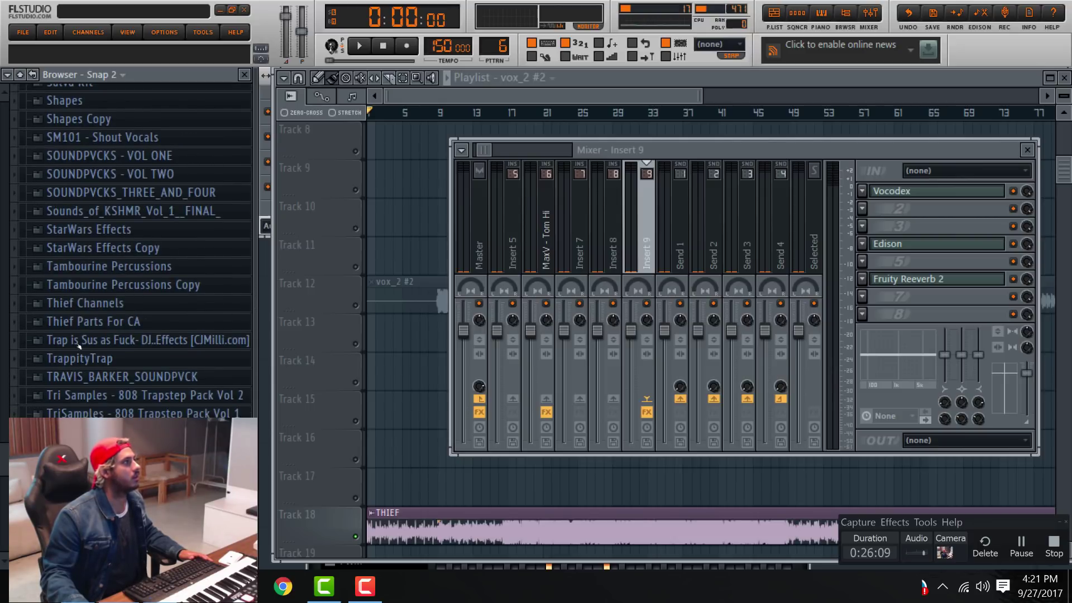
pyautogui.click(84, 303)
pyautogui.click(56, 327)
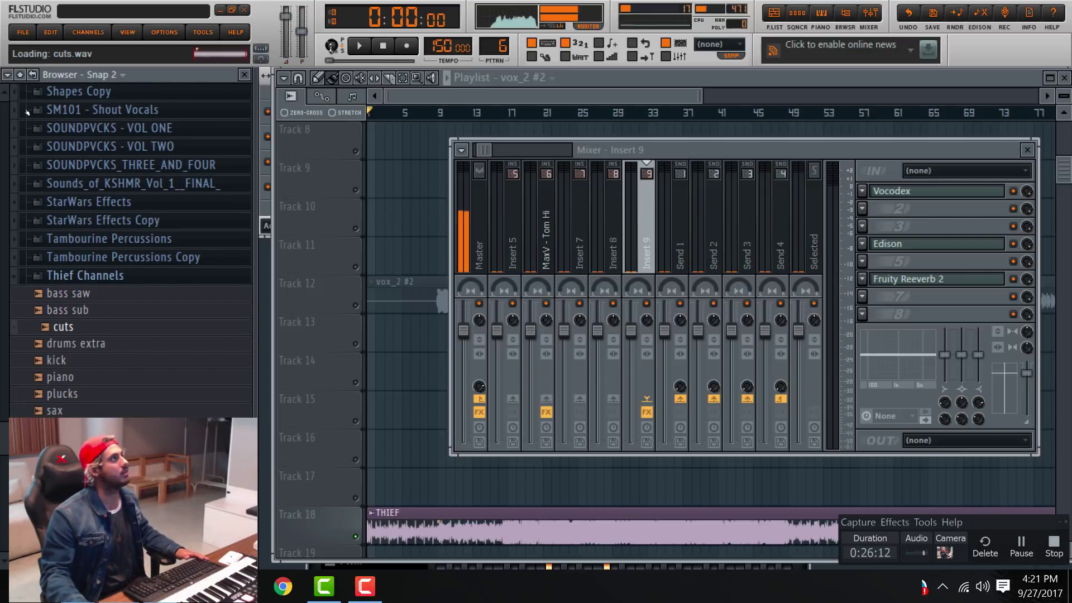
pyautogui.moveTo(108, 337); pyautogui.dragTo(371, 485)
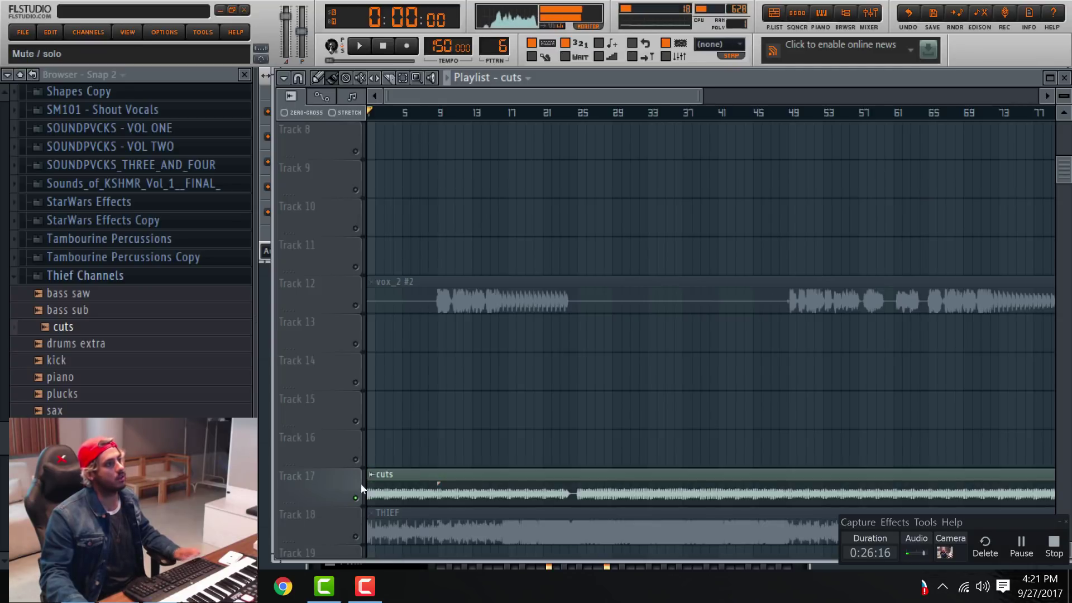
pyautogui.scroll(2, 373, 443)
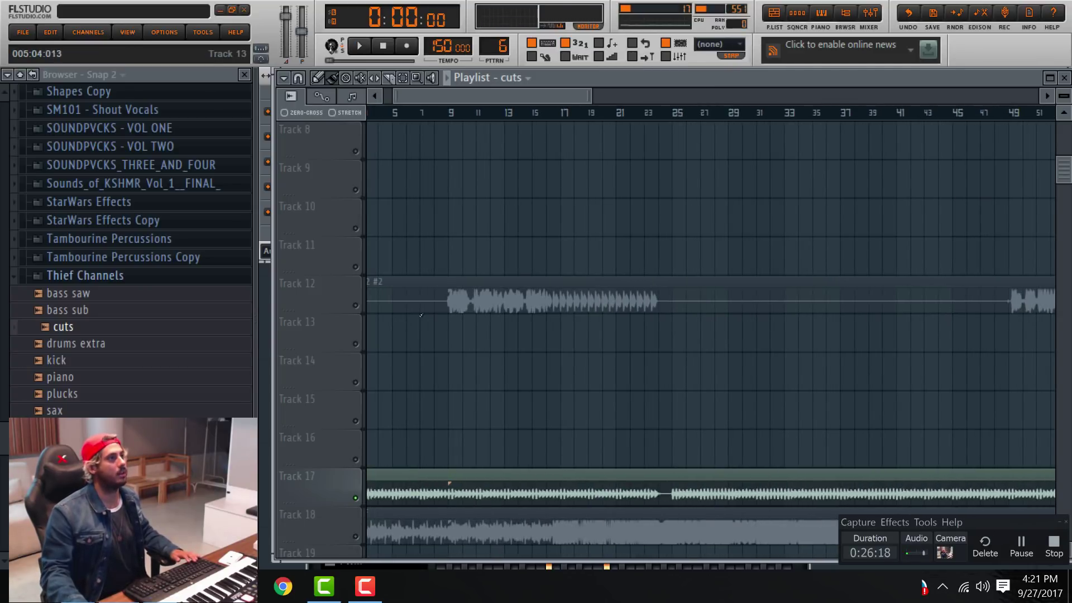
# Audition the 9.926 to 10.127 second and 10.322 to 10.505 second slices of Insert 9's Edison recording.
pyautogui.click(881, 12)
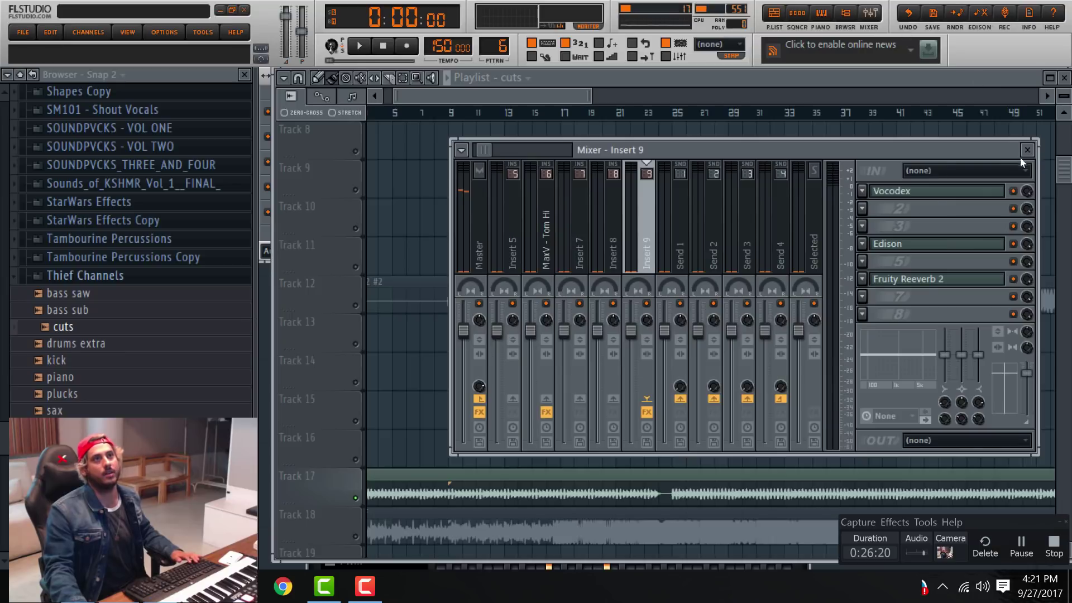
pyautogui.click(938, 243)
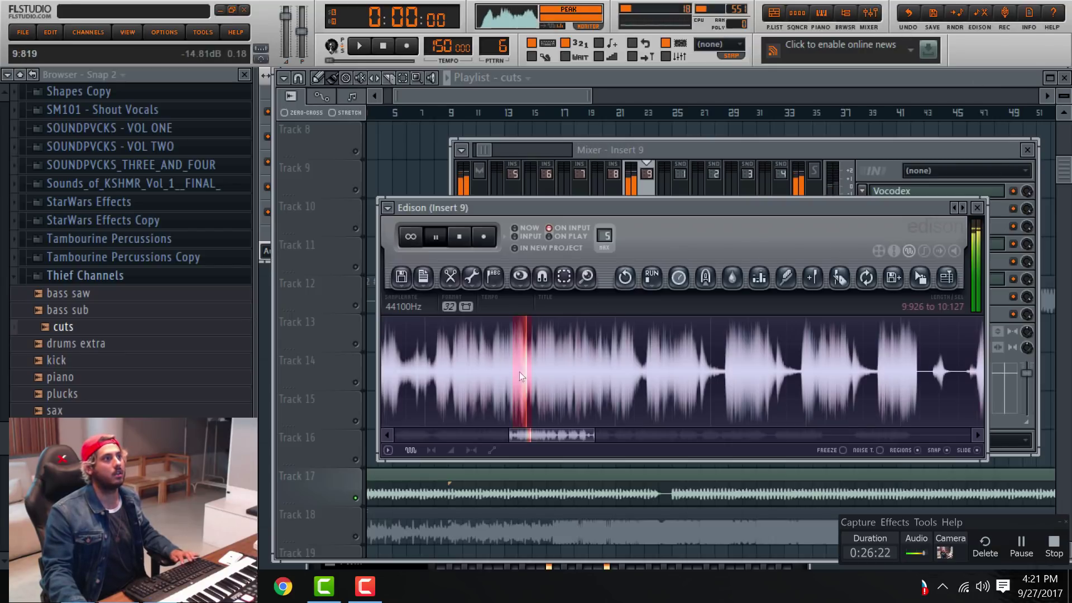
pyautogui.moveTo(567, 366); pyautogui.dragTo(569, 365)
pyautogui.press('space')
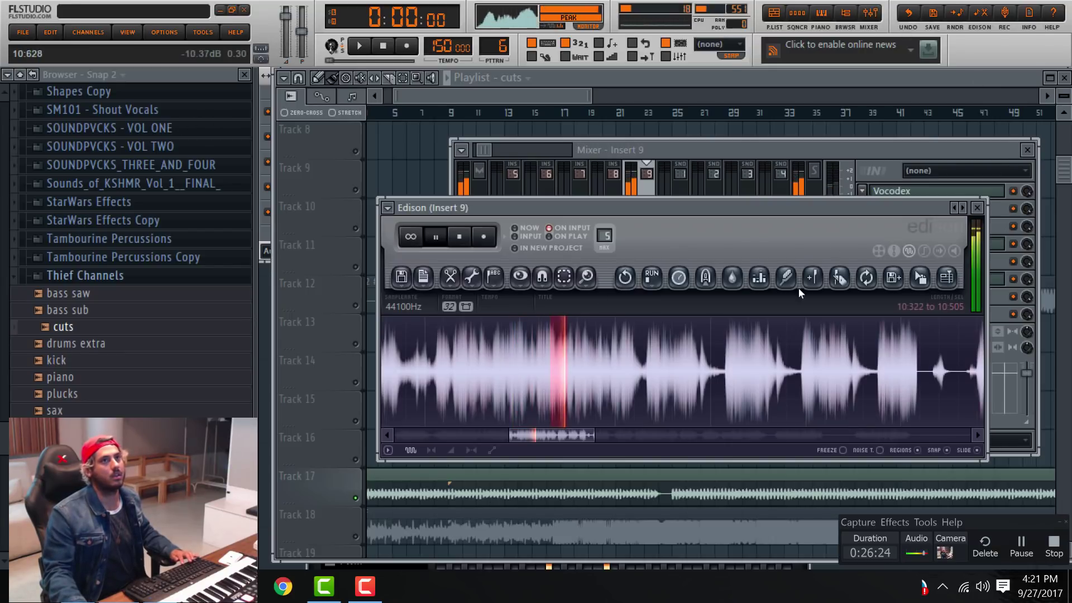
# Cut Insert 9's low EQ band and set its frequency to about 463 Hz while auditioning the Edison slice.
pyautogui.click(920, 163)
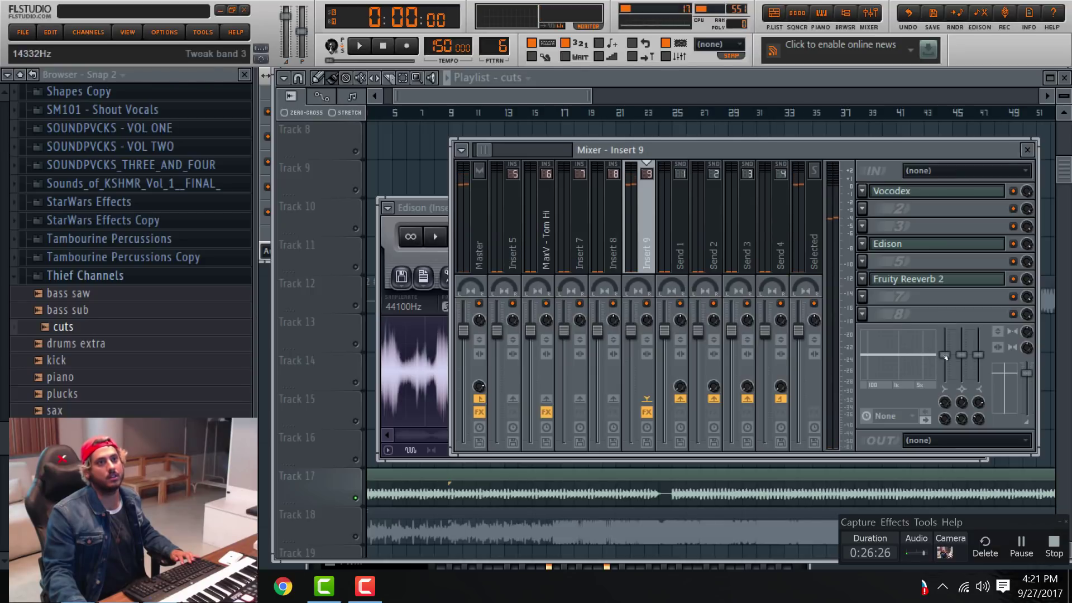
pyautogui.click(613, 235)
pyautogui.press('space')
pyautogui.press('space')
pyautogui.press('space')
pyautogui.press('space')
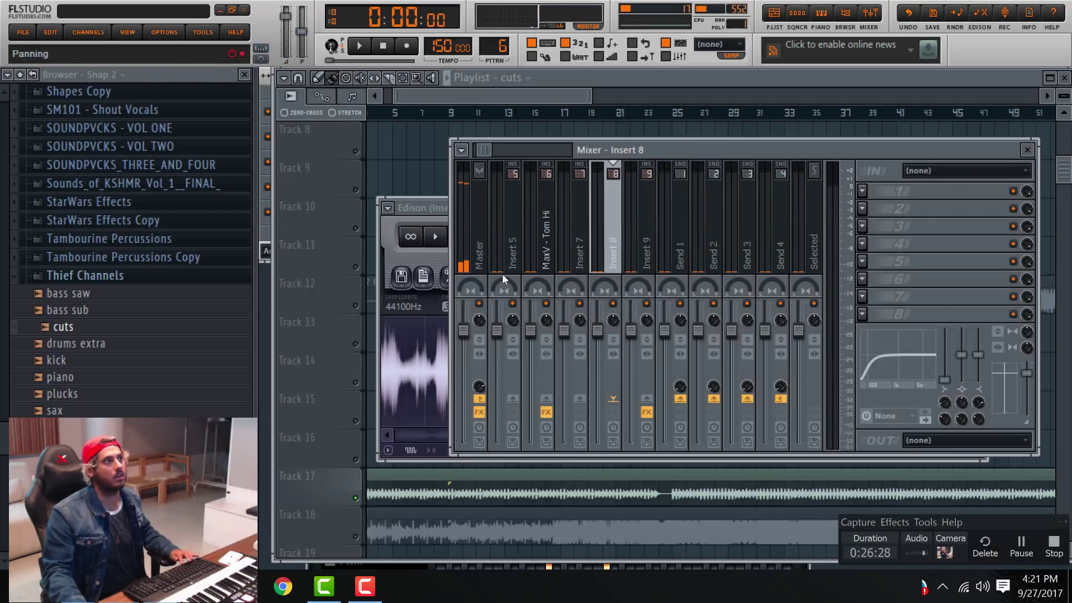
pyautogui.click(431, 213)
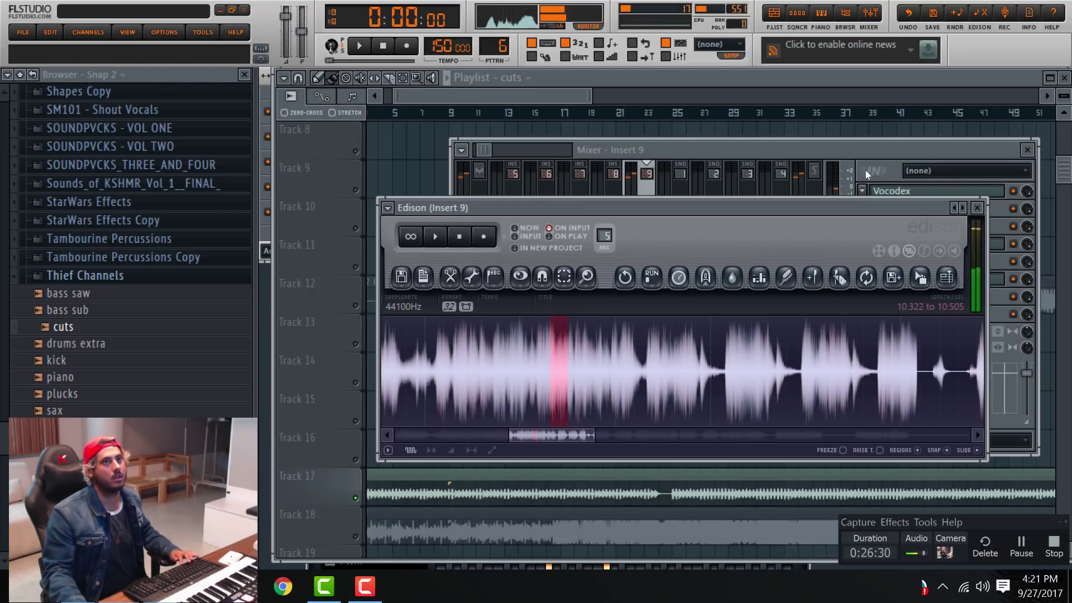
pyautogui.click(880, 150)
pyautogui.moveTo(945, 402); pyautogui.dragTo(944, 398)
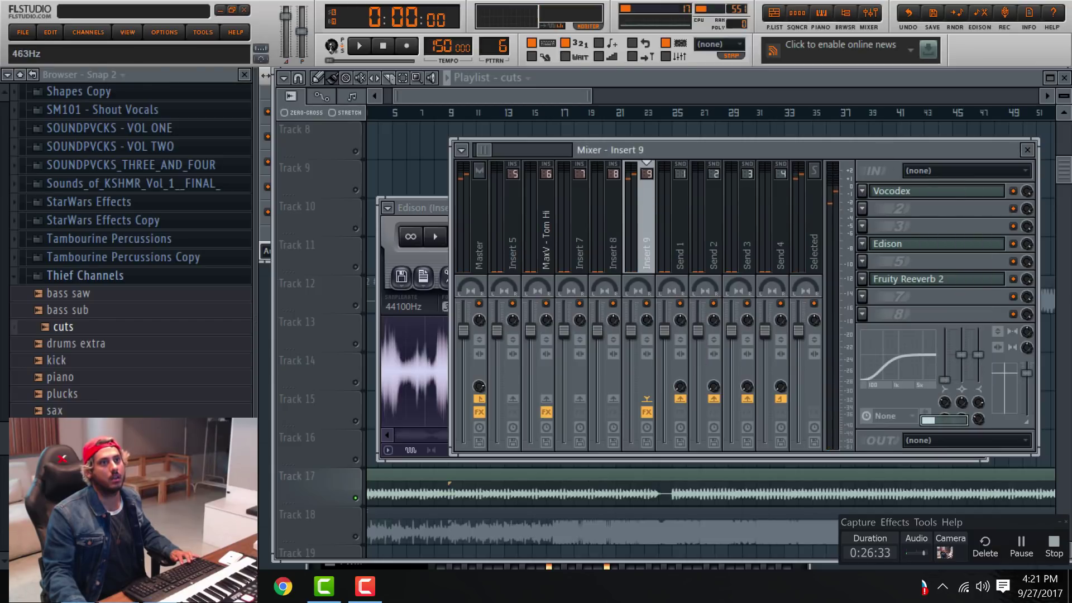
pyautogui.click(425, 206)
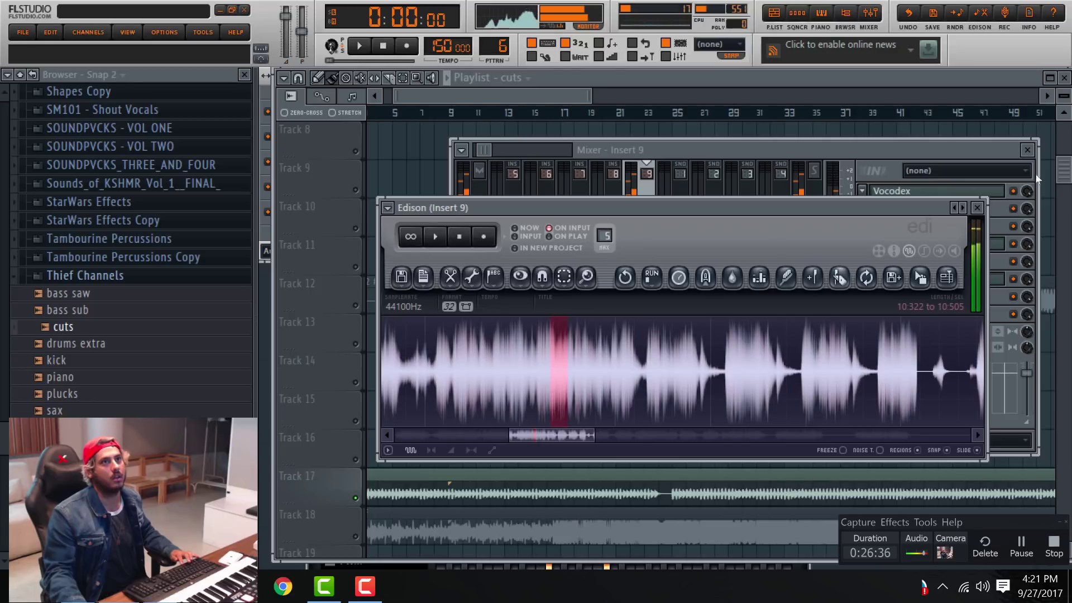
pyautogui.click(998, 147)
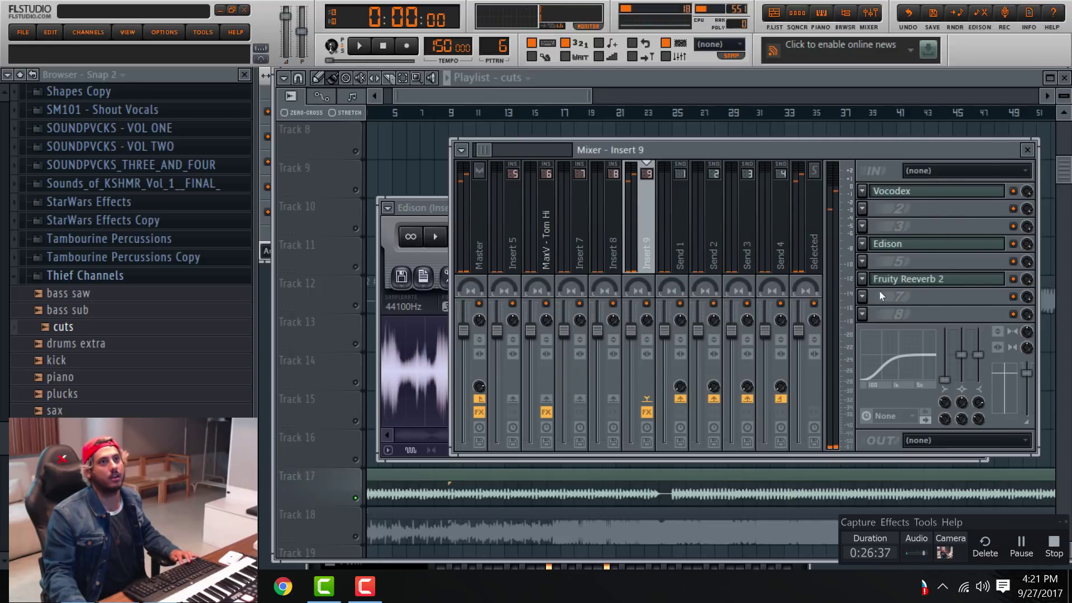
# Add Fruity Free Filter to slot 5 of Insert 9 as a high pass with its frequency at 1810 Hz.
pyautogui.click(863, 262)
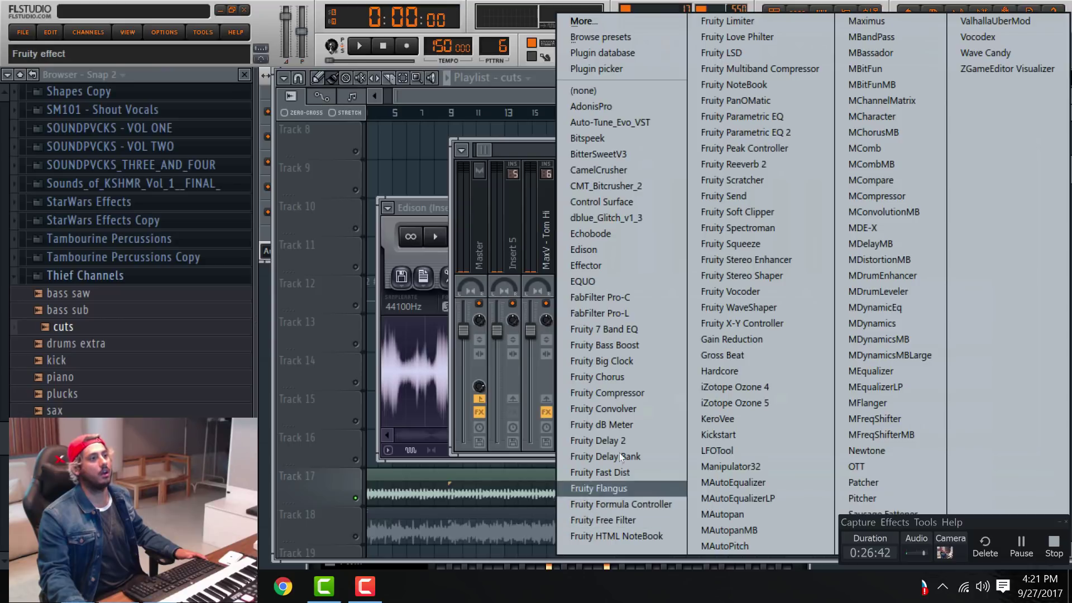
pyautogui.click(627, 520)
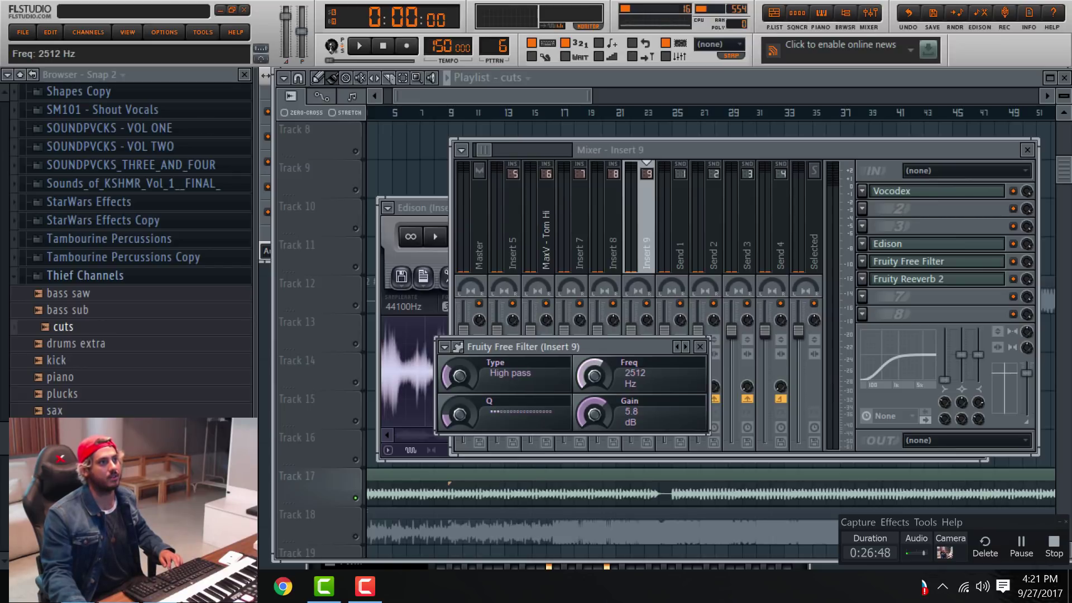
pyautogui.moveTo(594, 376); pyautogui.dragTo(594, 385)
pyautogui.press('space')
pyautogui.press('space')
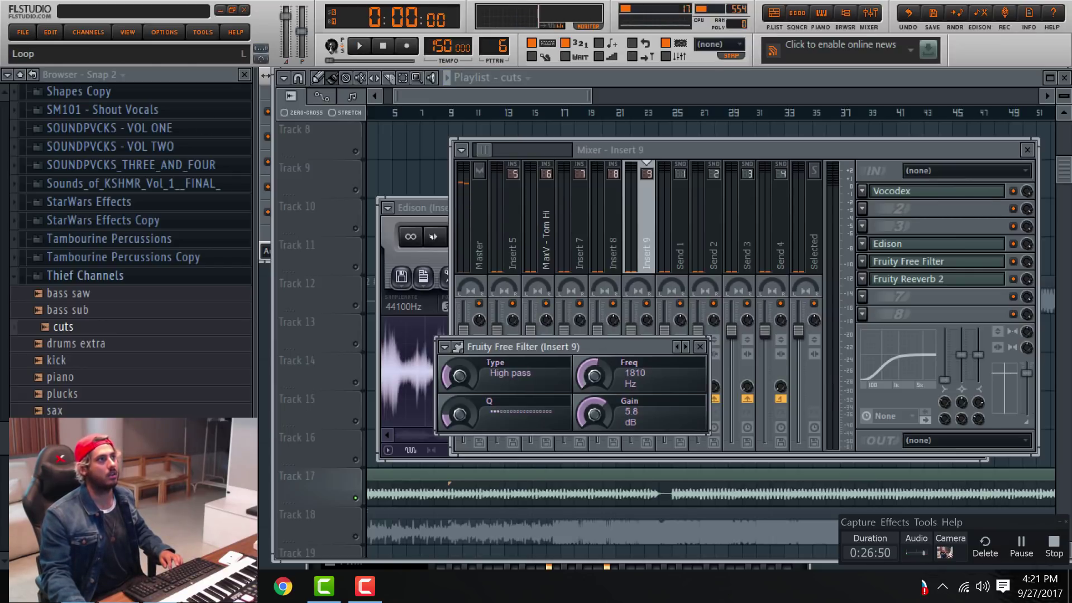
# Set Insert 9's low EQ band gain to -10.0 dB and fine-tune the band's frequency.
pyautogui.click(382, 294)
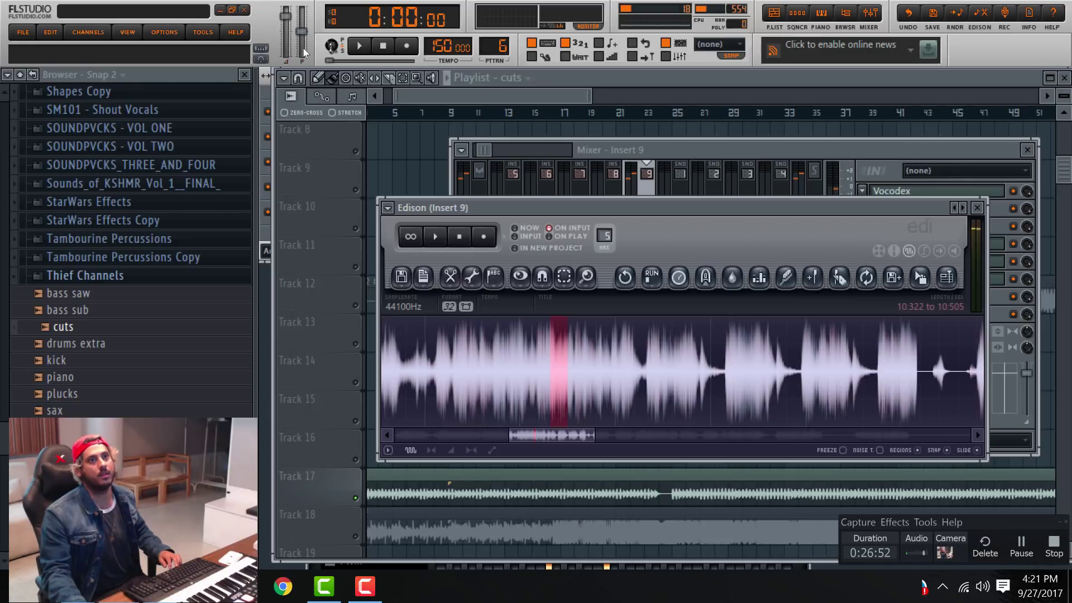
pyautogui.press('F9')
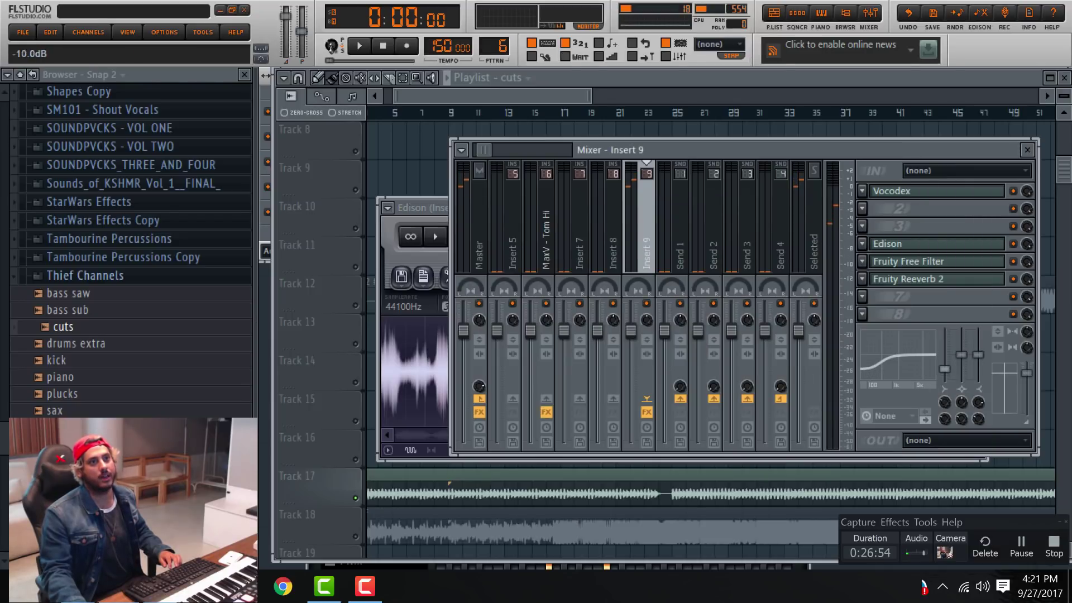
pyautogui.moveTo(944, 419); pyautogui.dragTo(944, 416)
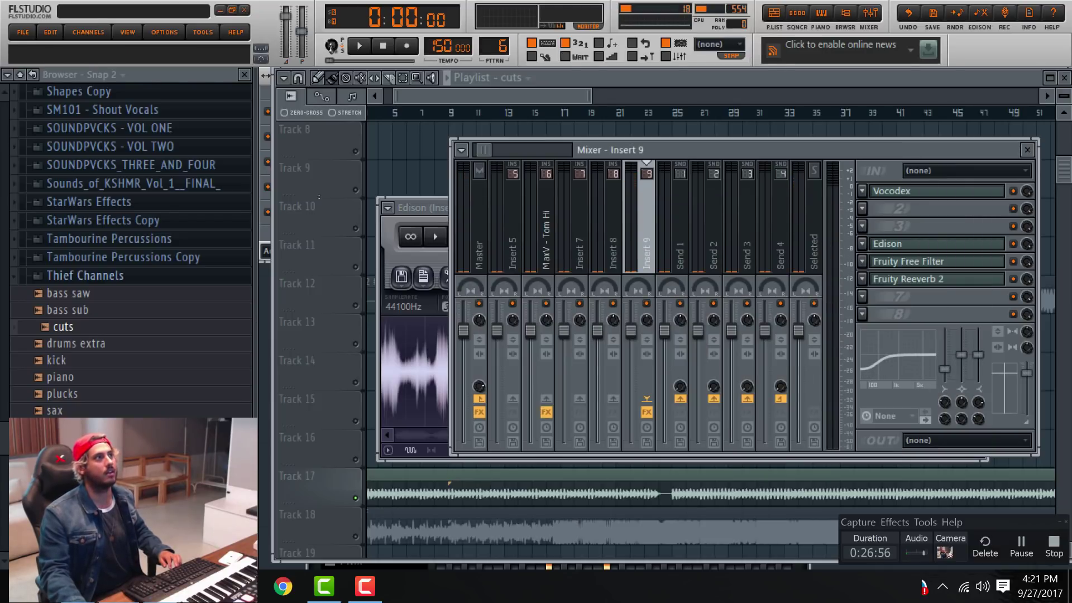
# Audition the Edison recording from about 9.8 seconds through the filter and reverb on Insert 9.
pyautogui.click(435, 236)
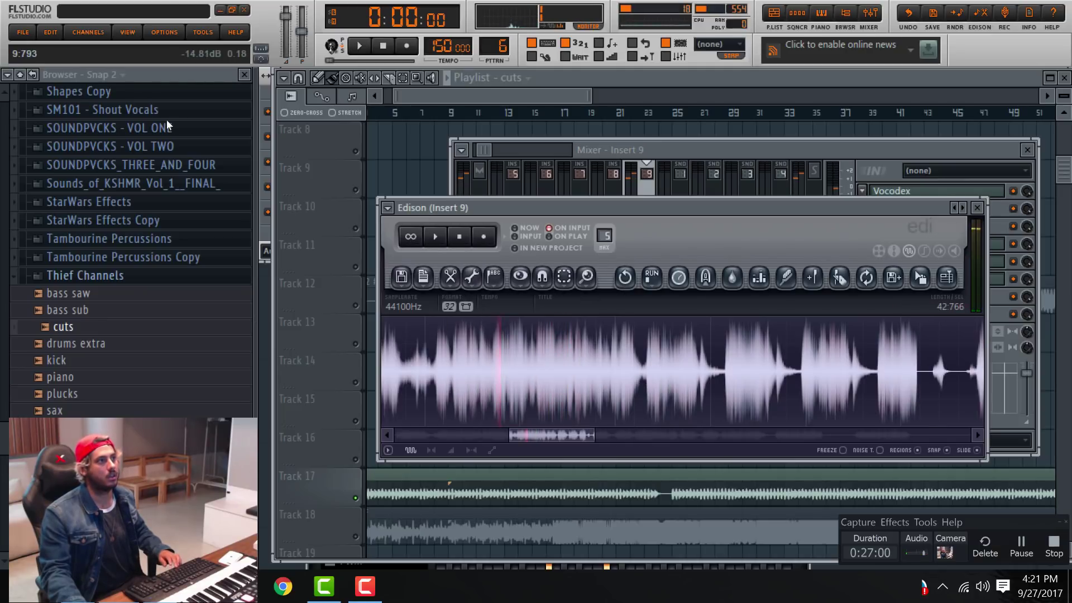
pyautogui.press('space')
pyautogui.click(936, 149)
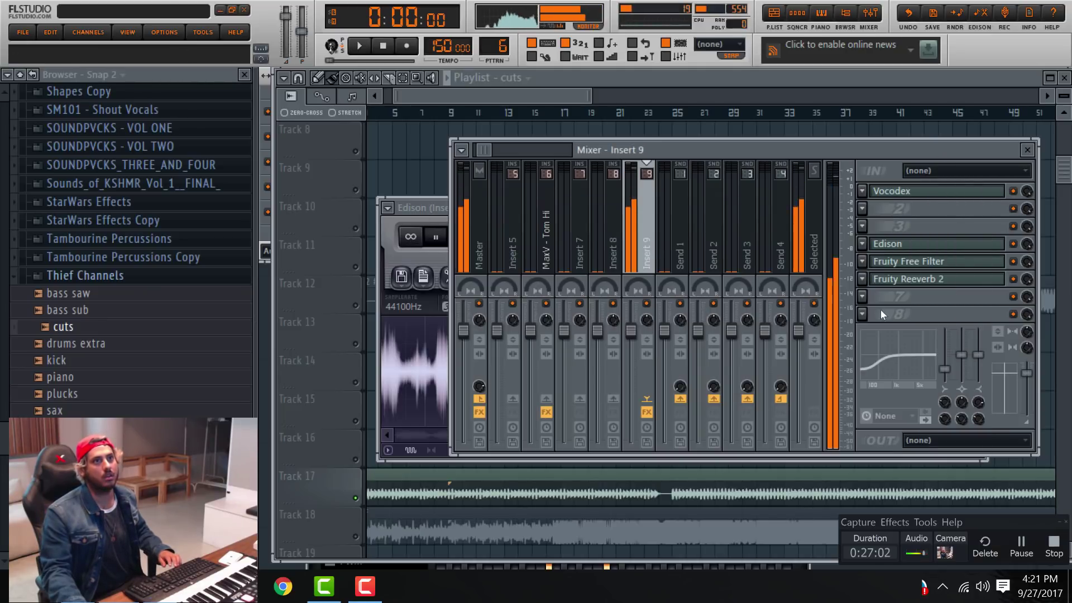
# Raise the Fruity Reeverb 2 wet level on Insert 9 to 88% and audition the Edison slice from 17.995 to 18.119 seconds.
pyautogui.click(893, 278)
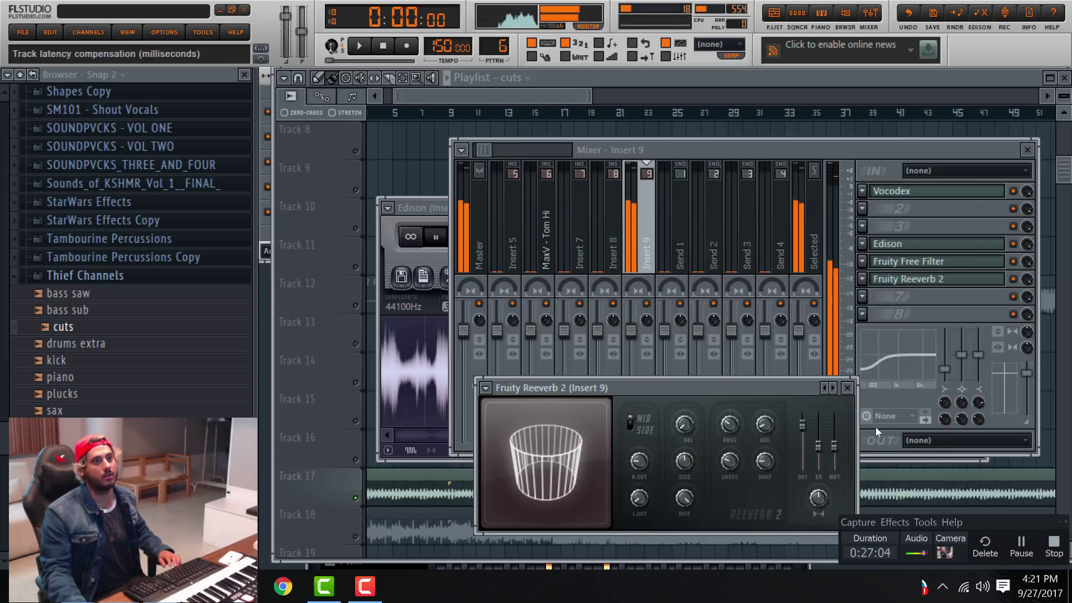
pyautogui.moveTo(835, 445); pyautogui.dragTo(837, 431)
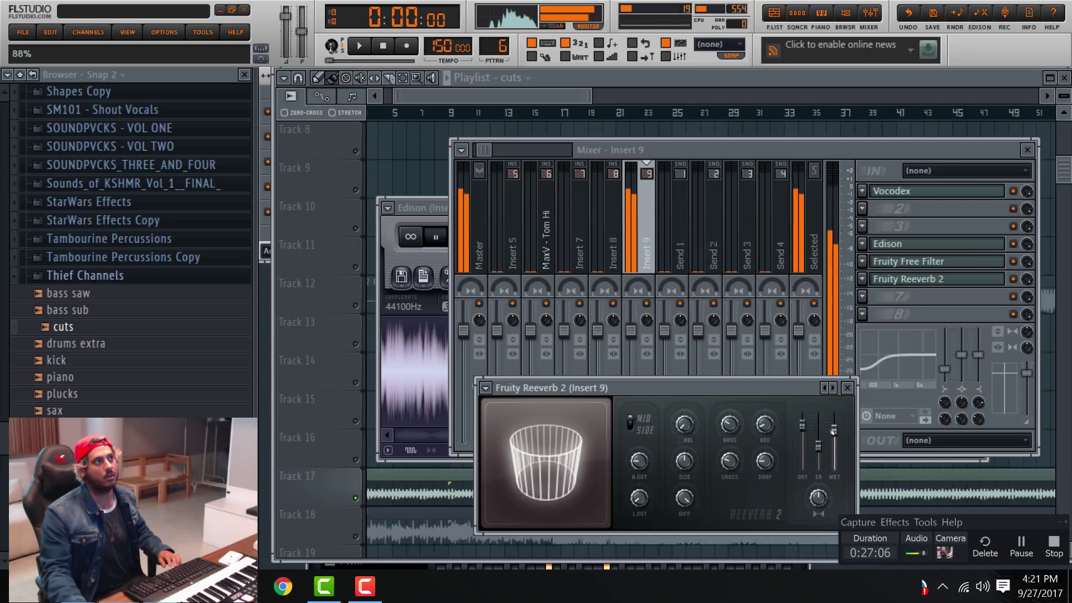
pyautogui.click(419, 208)
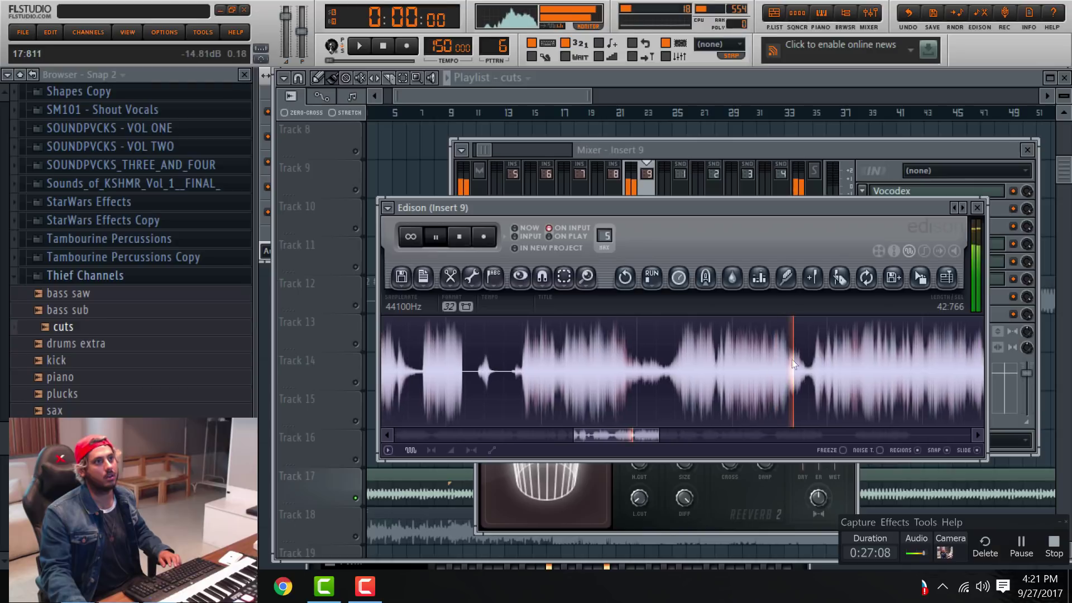
pyautogui.press('space')
pyautogui.moveTo(826, 371); pyautogui.dragTo(836, 370)
pyautogui.press('space')
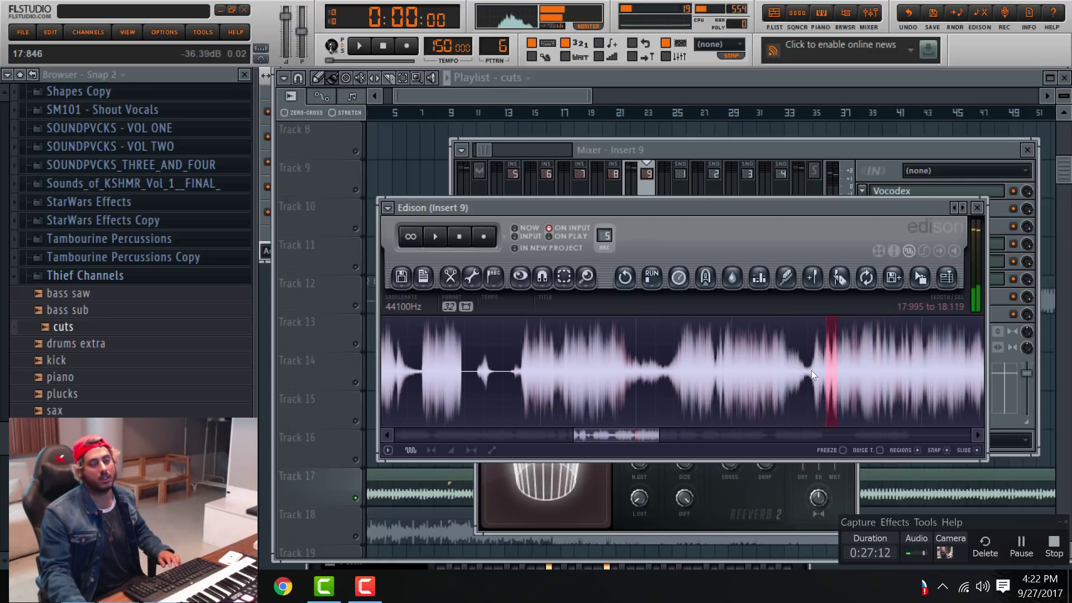
pyautogui.press('F12')
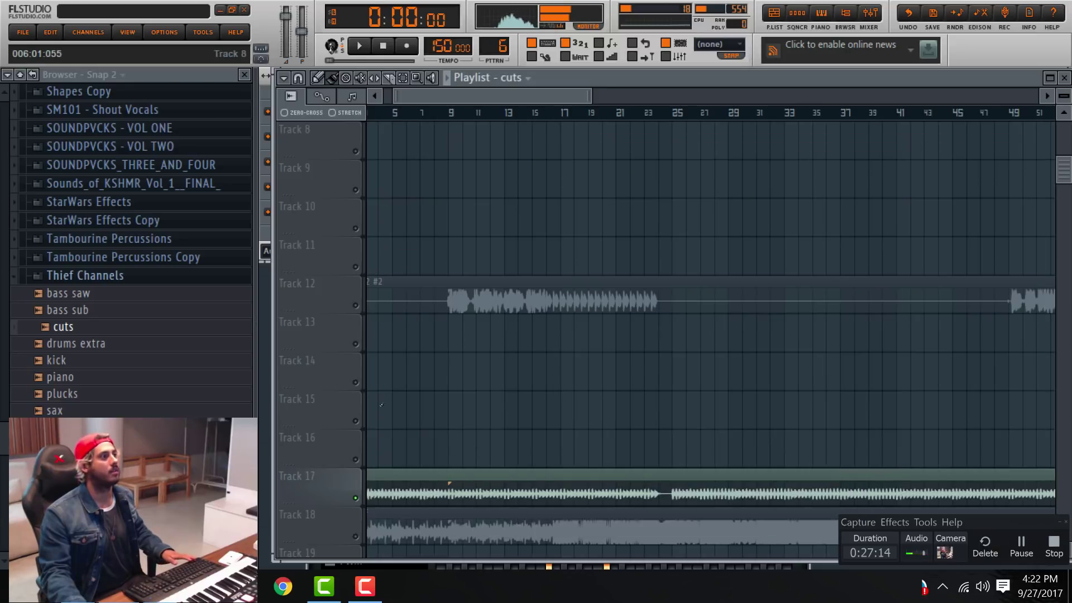
pyautogui.press('space')
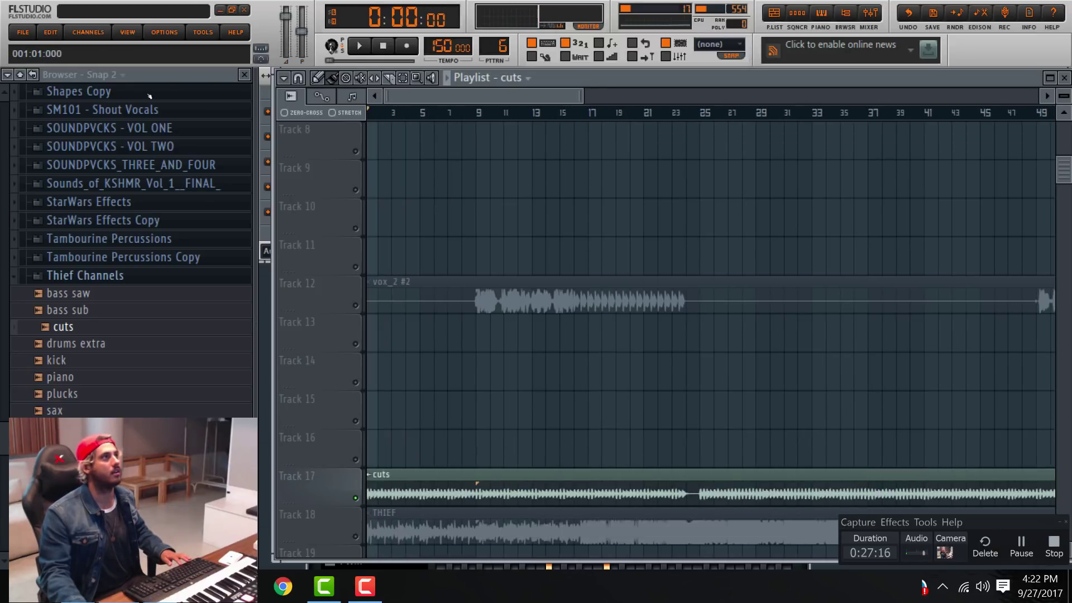
pyautogui.press('space')
pyautogui.click(870, 12)
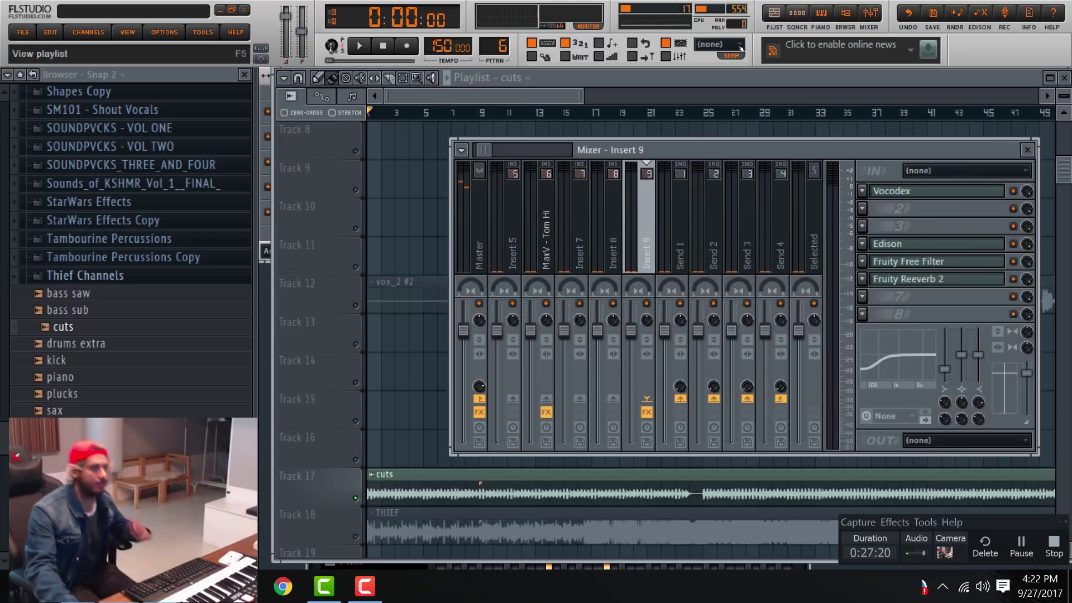
pyautogui.press('F9')
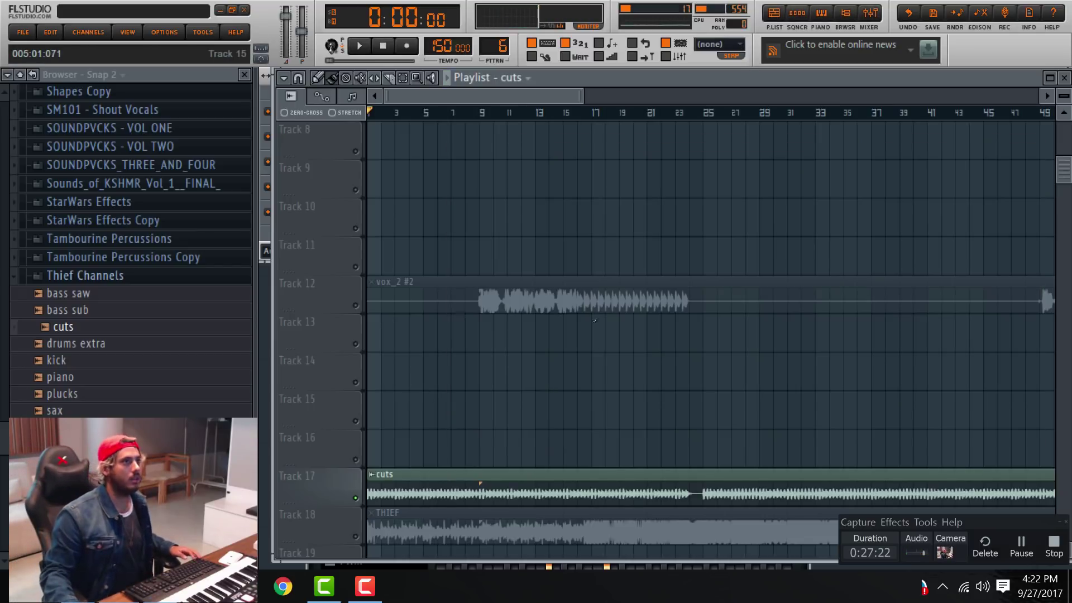
# Place the vocal audio from Edison on Insert 9 as an audio clip at bar 1 of playlist Track 14.
pyautogui.moveTo(582, 97); pyautogui.dragTo(719, 96)
pyautogui.click(870, 14)
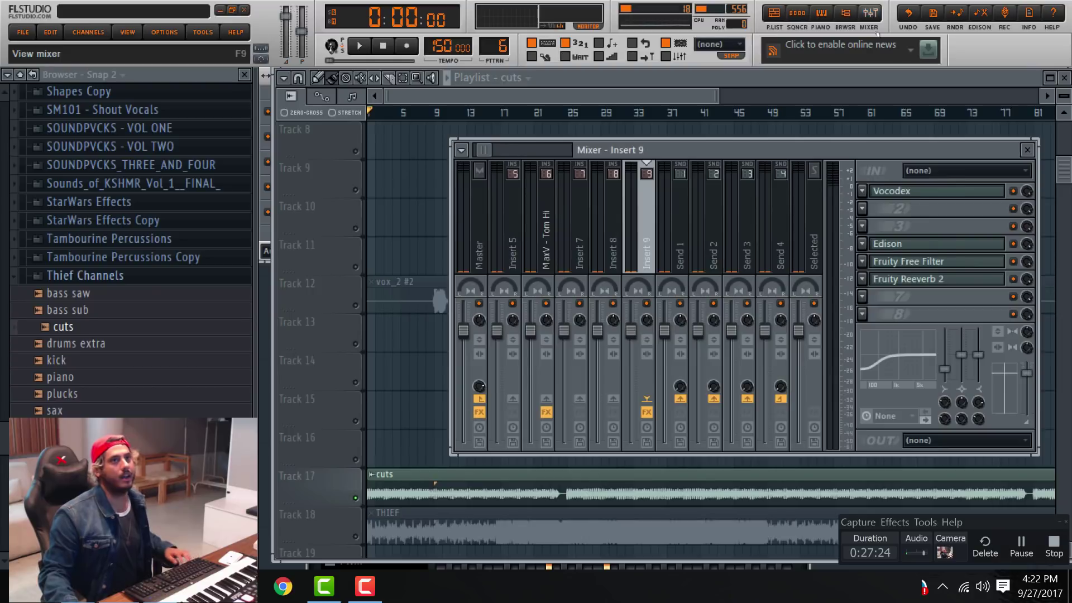
pyautogui.click(932, 244)
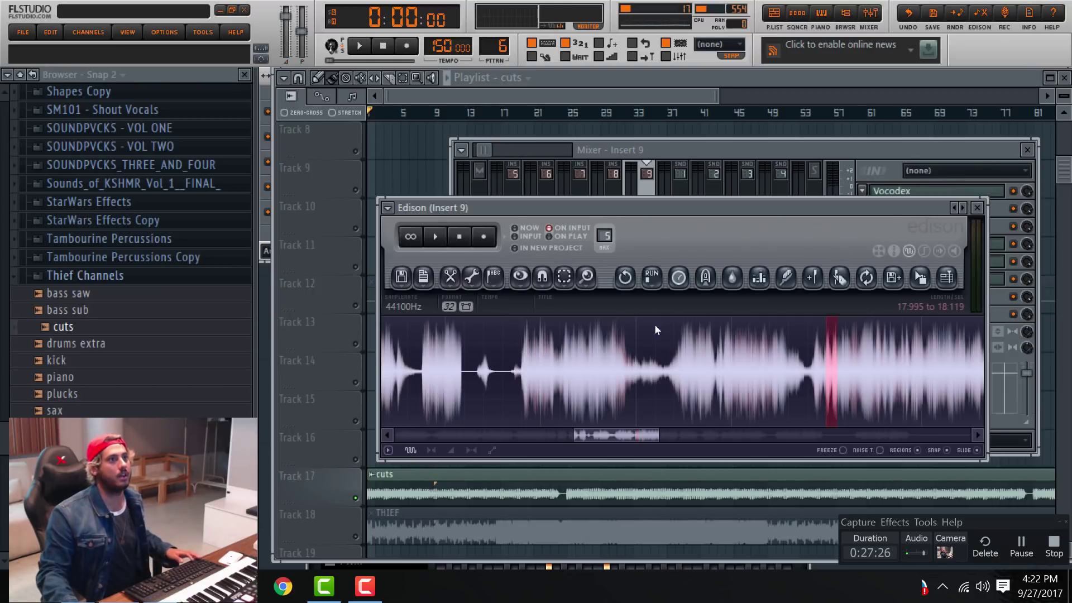
pyautogui.scroll(-3, 671, 387)
pyautogui.moveTo(885, 207); pyautogui.dragTo(881, 306)
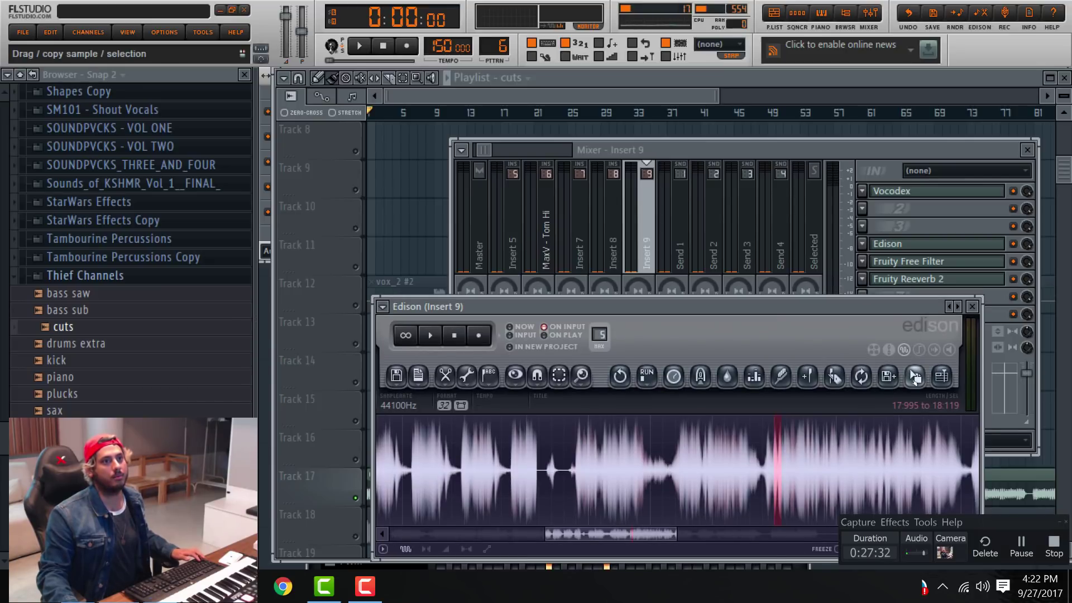
pyautogui.moveTo(916, 376); pyautogui.dragTo(335, 372)
pyautogui.scroll(5, 326, 371)
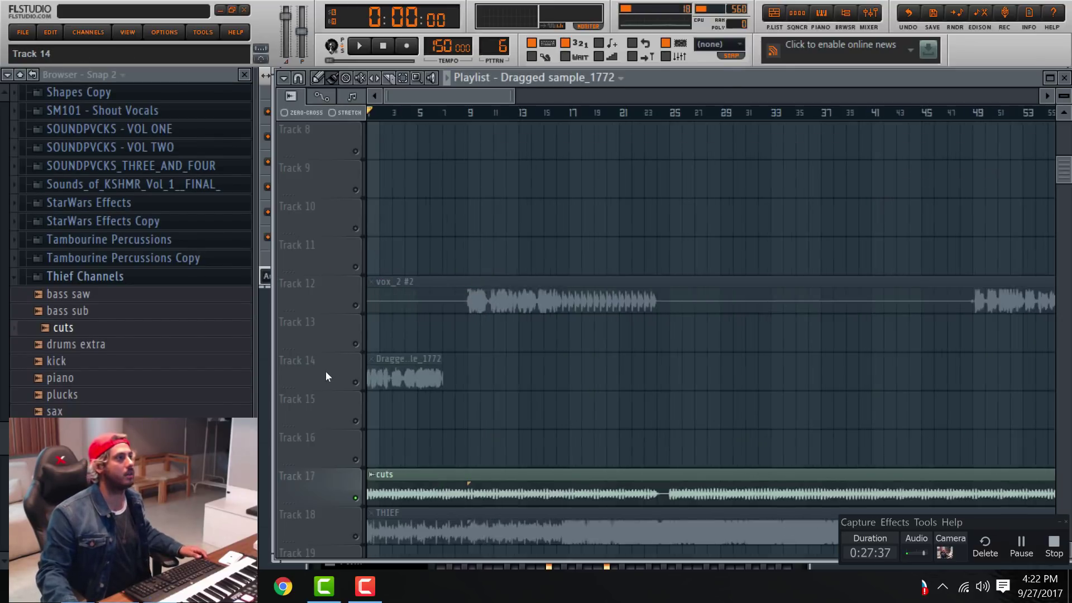
# Unmute Track 14, mute the cuts track, and audition the new vocal clip from bar 4.
pyautogui.click(354, 384)
pyautogui.press('space')
pyautogui.click(355, 497)
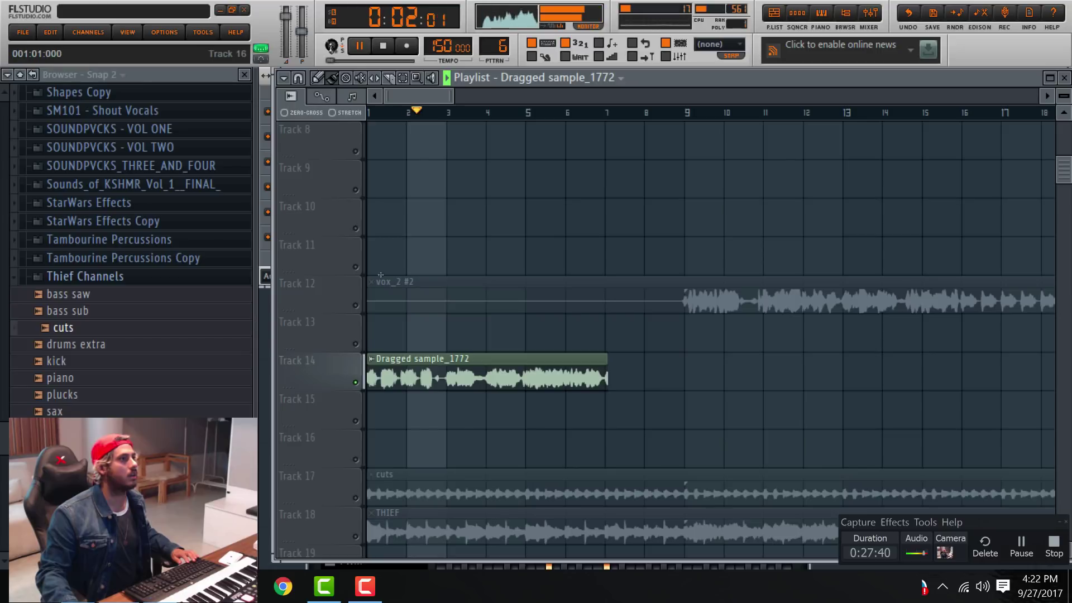
pyautogui.click(496, 114)
pyautogui.scroll(3, 495, 115)
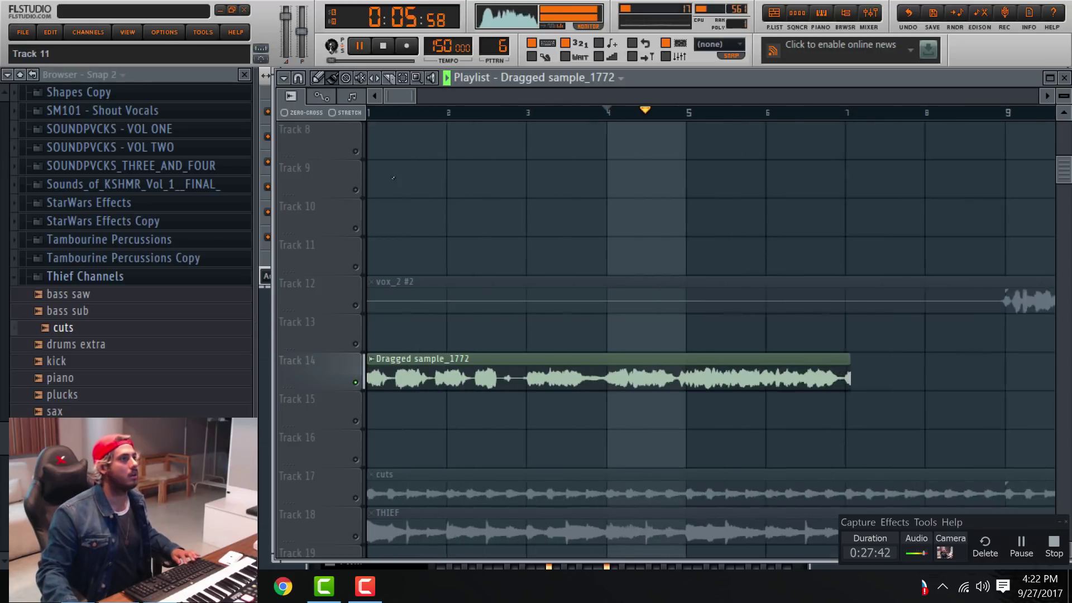
pyautogui.press('space')
pyautogui.click(305, 80)
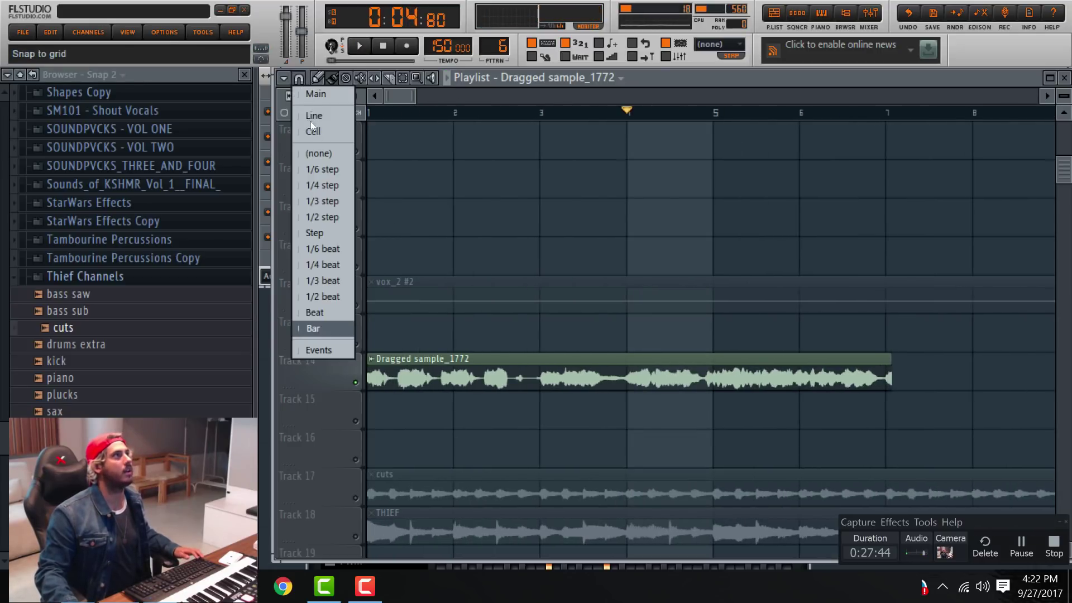
pyautogui.click(310, 152)
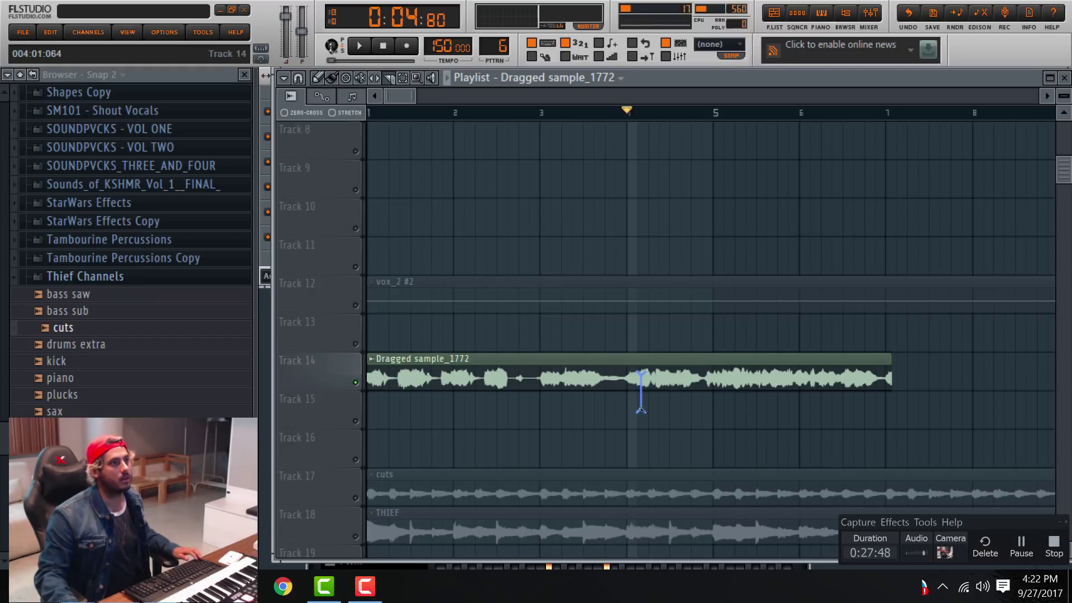
pyautogui.scroll(4, 641, 391)
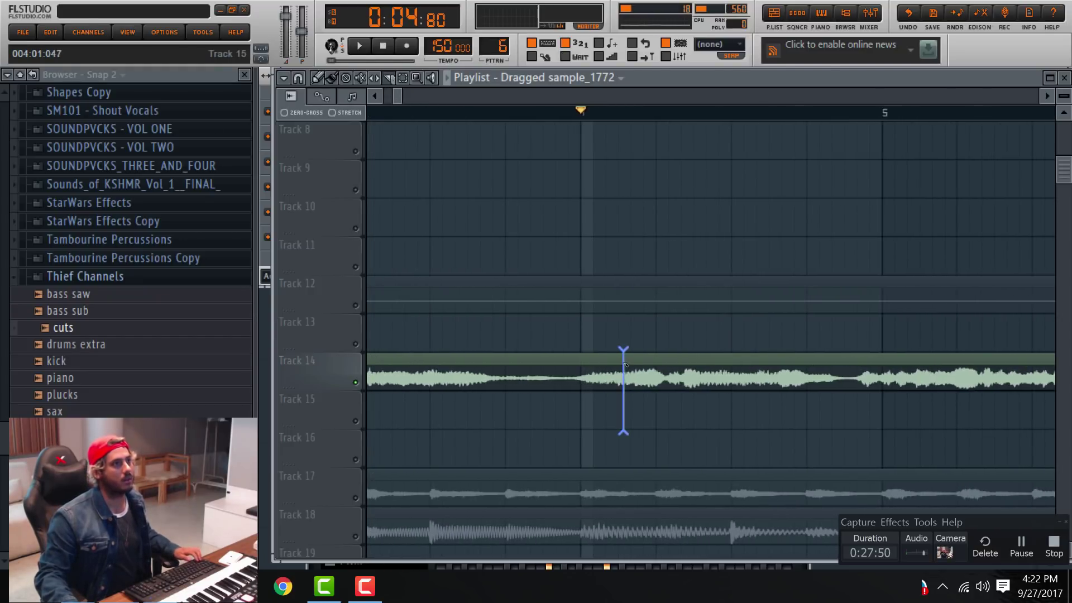
pyautogui.hotkey('ctrl', 'z')
# Set the playlist snap to 1/4 beat, cut a quarter-beat slice just after bar 4, and delete the rest of the Track 14 clip.
pyautogui.click(299, 78)
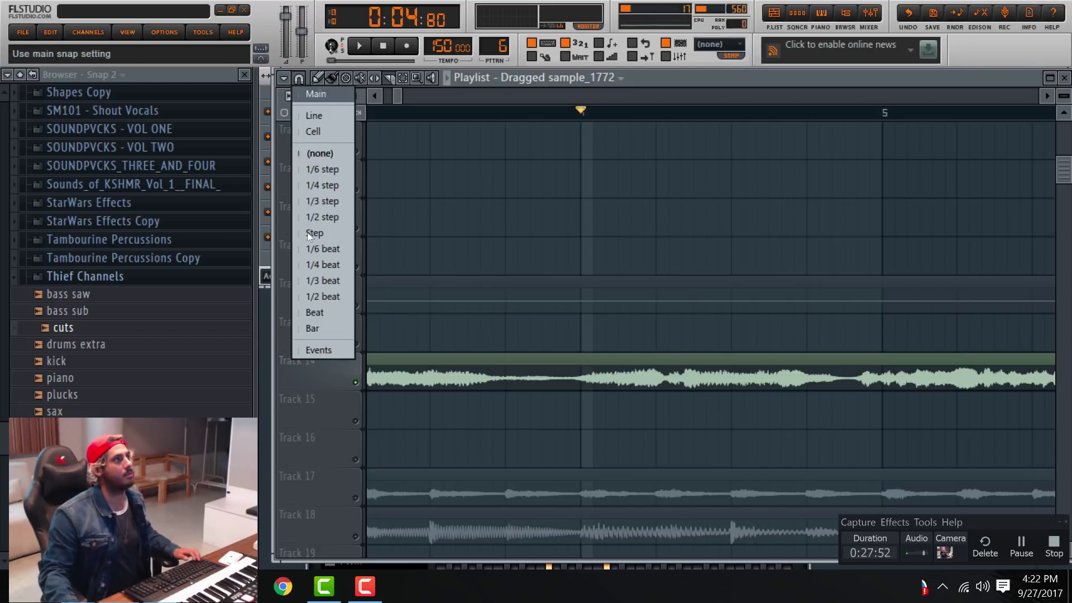
pyautogui.click(317, 267)
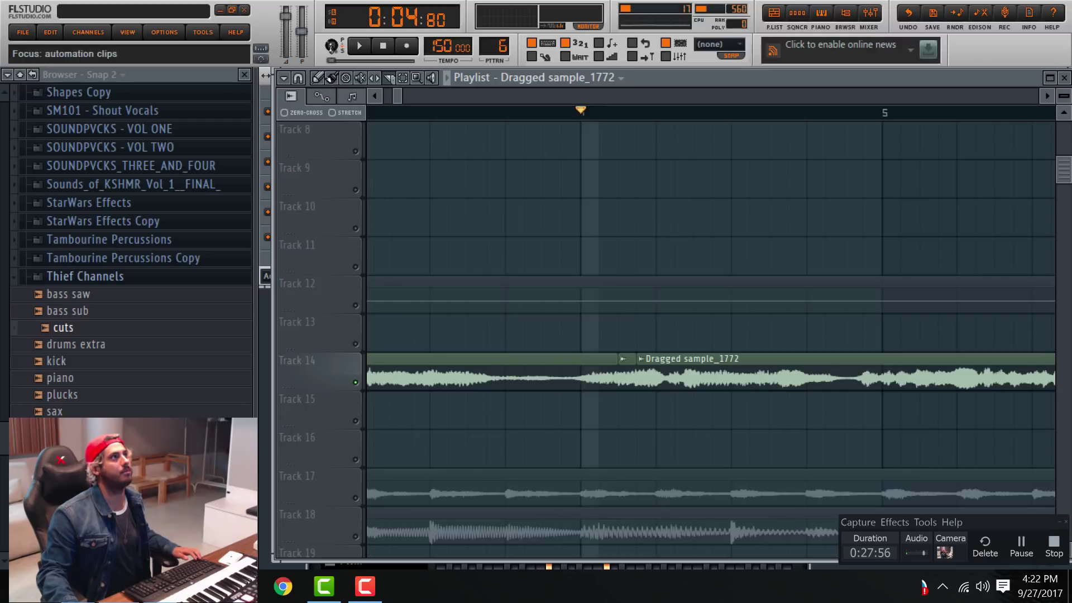
pyautogui.scroll(1, 626, 377)
pyautogui.scroll(-4, 563, 391)
pyautogui.rightClick(548, 410)
pyautogui.scroll(-5, 371, 357)
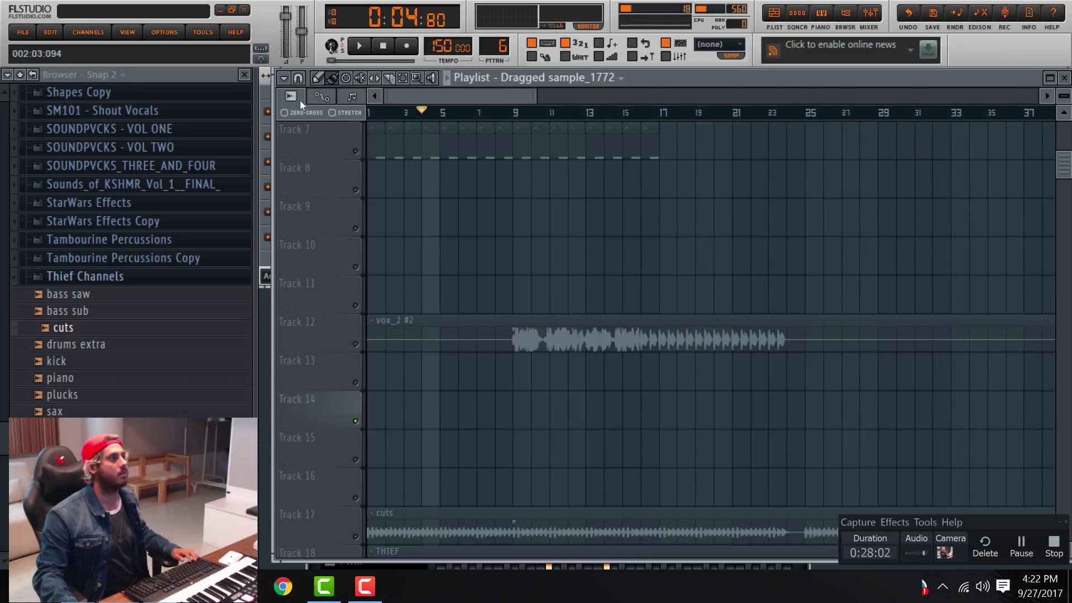
# Paint consecutive quarter-beat slices on Track 14 from bar 1 to just past bar 3, and delete the second through fourth slices.
pyautogui.scroll(3, 303, 413)
pyautogui.moveTo(424, 407); pyautogui.dragTo(374, 409)
pyautogui.scroll(6, 284, 418)
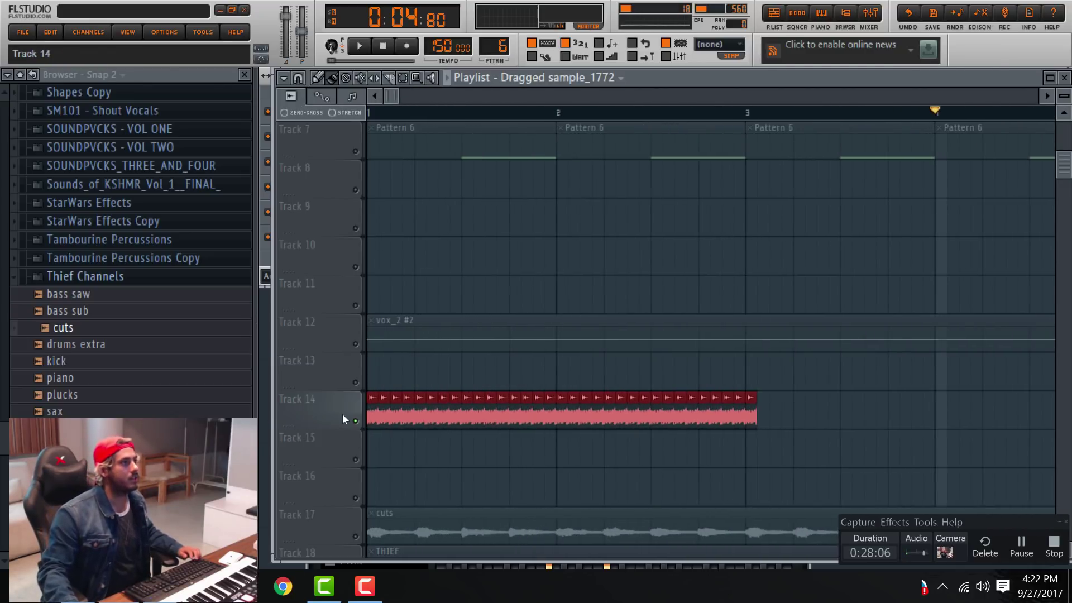
pyautogui.scroll(2, 342, 416)
pyautogui.rightClick(400, 415)
pyautogui.rightClick(414, 415)
pyautogui.rightClick(432, 414)
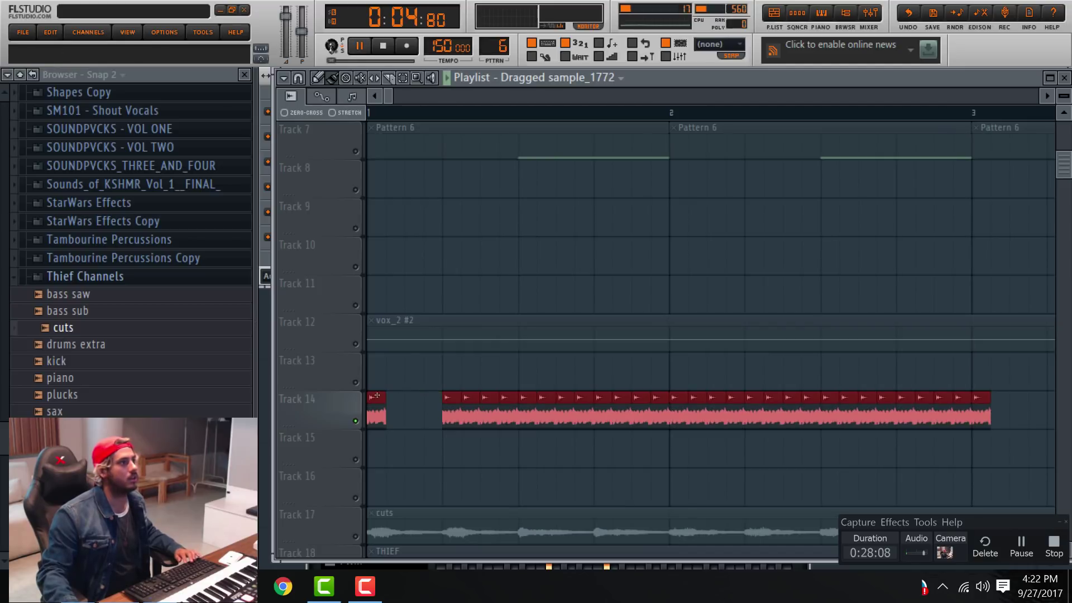
pyautogui.click(369, 113)
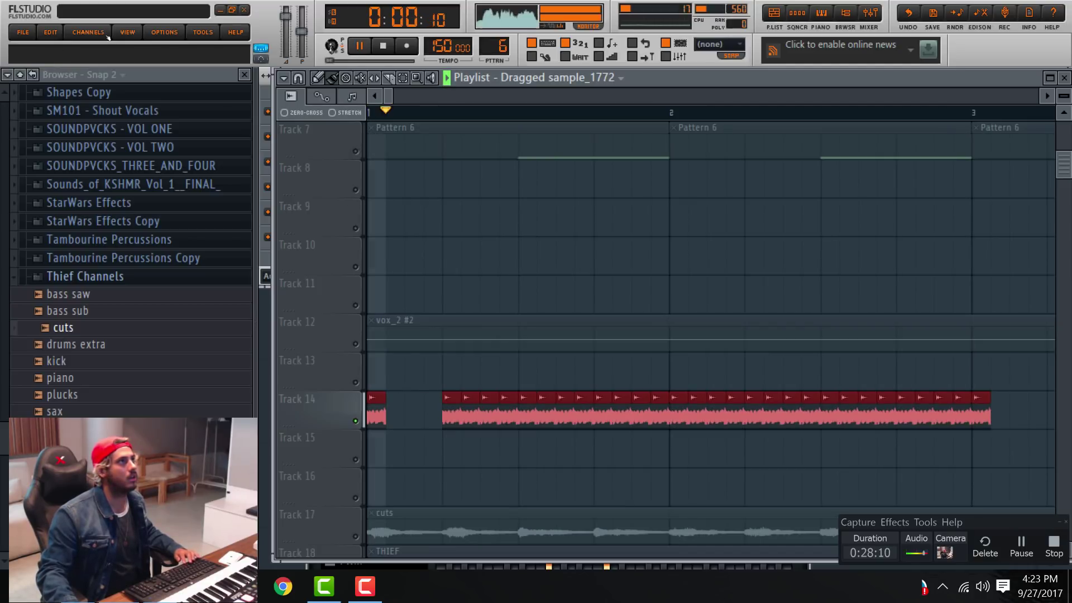
# Reduce Track 14 to a single half-beat vocal slice at bar 1 and audition it.
pyautogui.moveTo(385, 416); pyautogui.dragTo(1026, 435)
pyautogui.hotkey('ctrl', 'd')
pyautogui.scroll(-4, 393, 443)
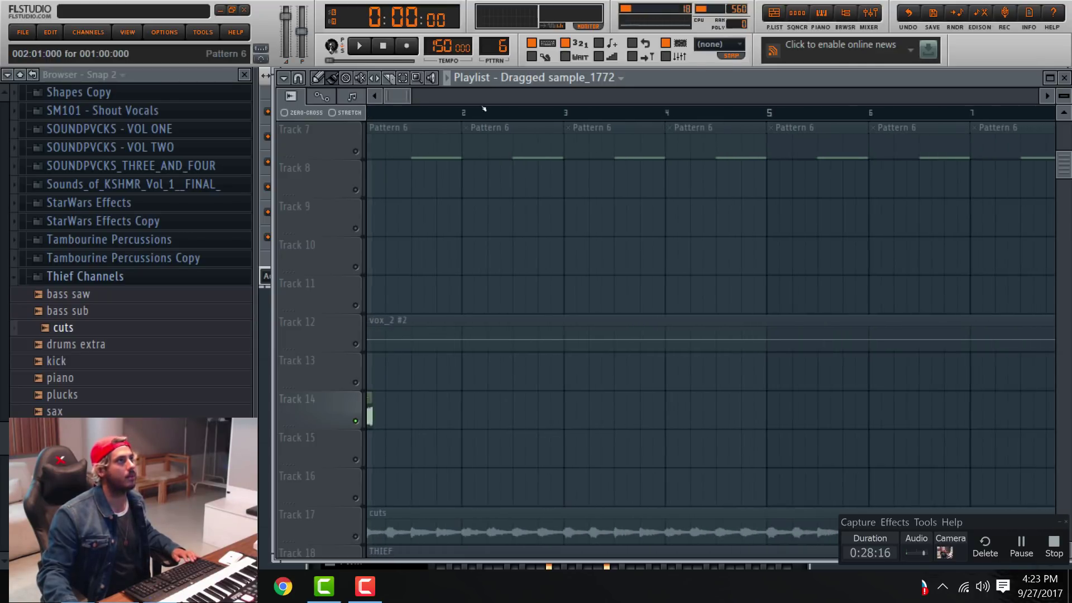
pyautogui.moveTo(395, 98); pyautogui.dragTo(380, 98)
pyautogui.press('space')
pyautogui.scroll(3, 400, 405)
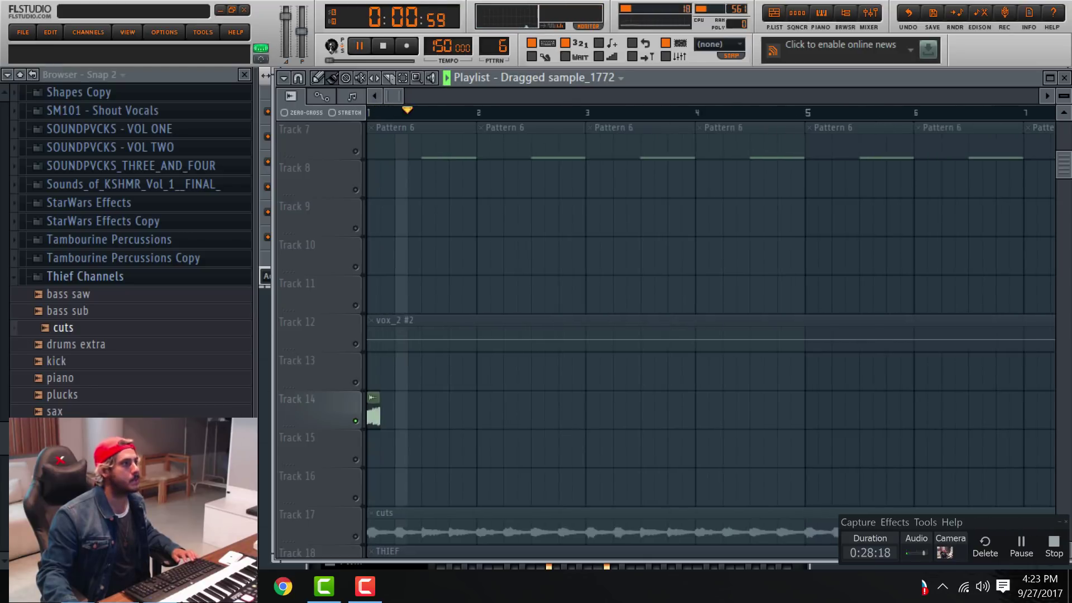
pyautogui.press('space')
# Set the playlist snap to 1/2 beat and place a copy of the half-beat slice on every beat of bars 1 and 2 on Track 14.
pyautogui.click(298, 77)
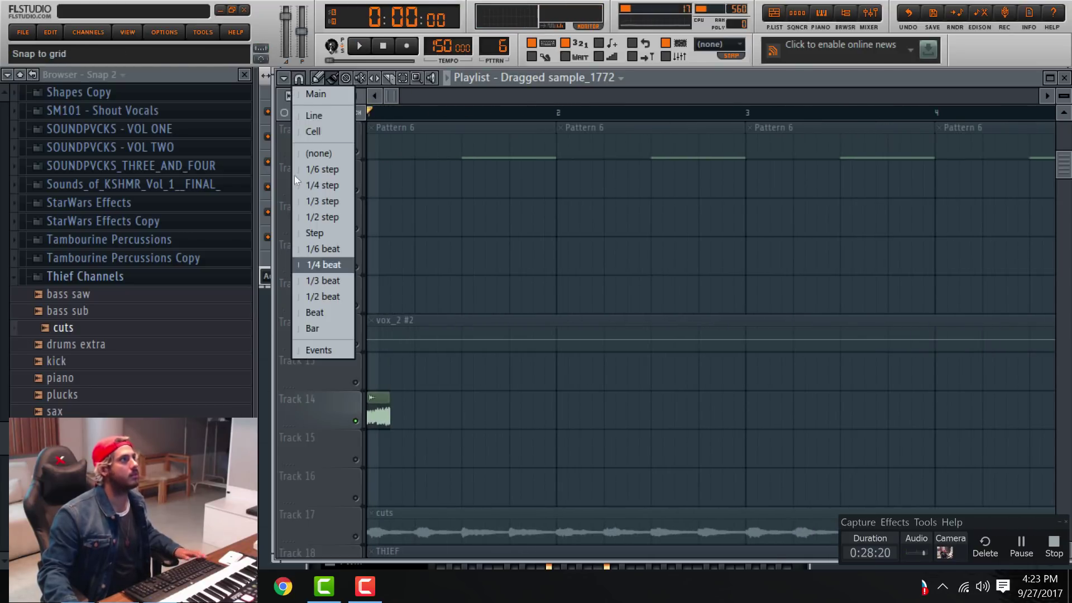
pyautogui.click(314, 298)
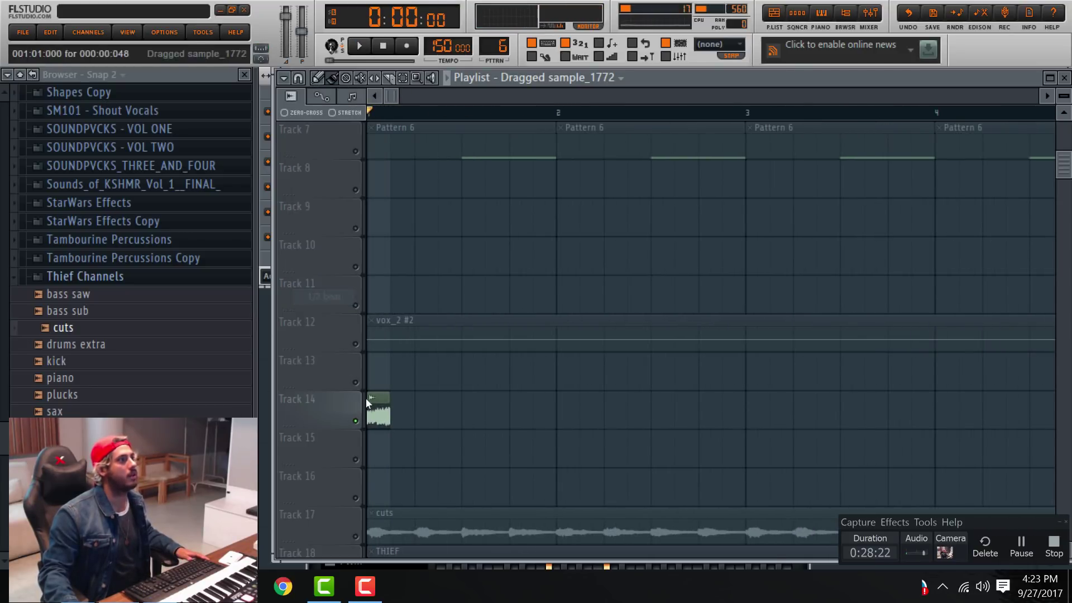
pyautogui.moveTo(420, 407); pyautogui.dragTo(469, 407)
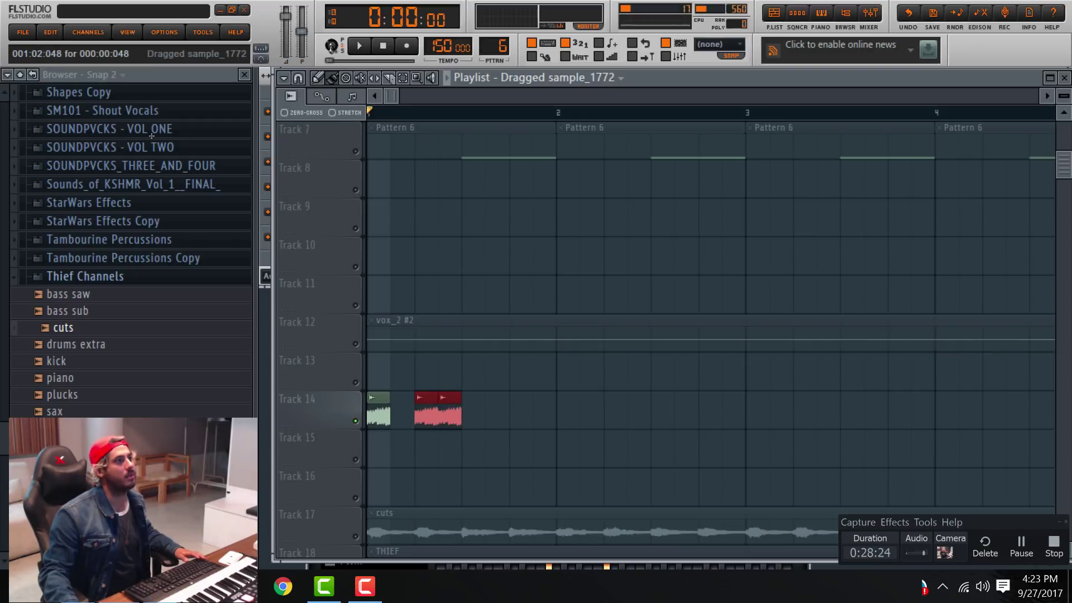
pyautogui.rightClick(449, 407)
pyautogui.click(469, 406)
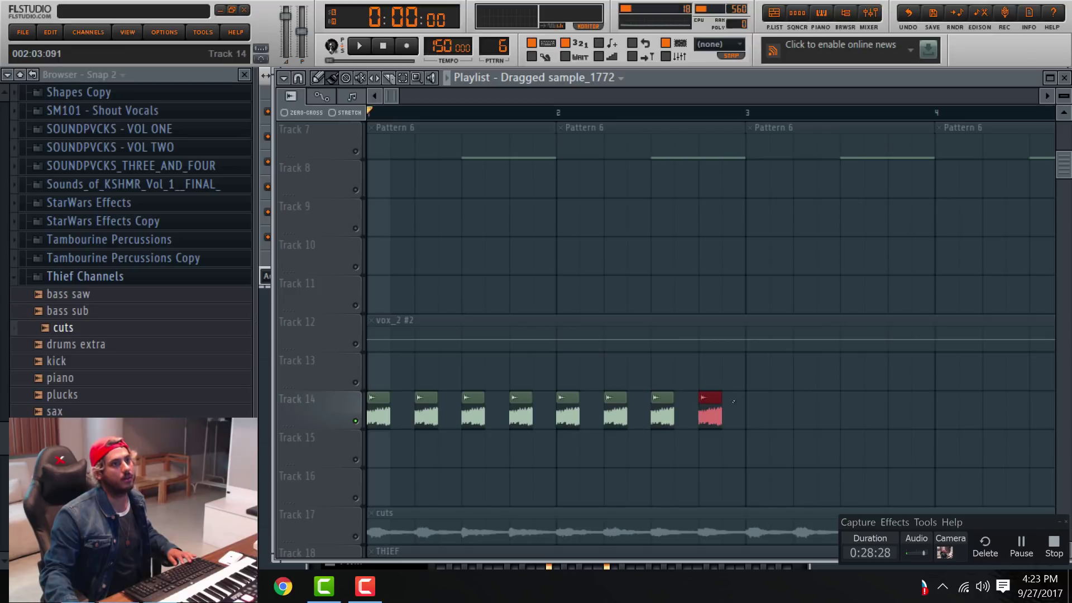
# Try an extra slice at the start of bar 3 on Track 14, audition the pattern, and remove that slice.
pyautogui.hotkey('ctrl', 'b')
pyautogui.press('space')
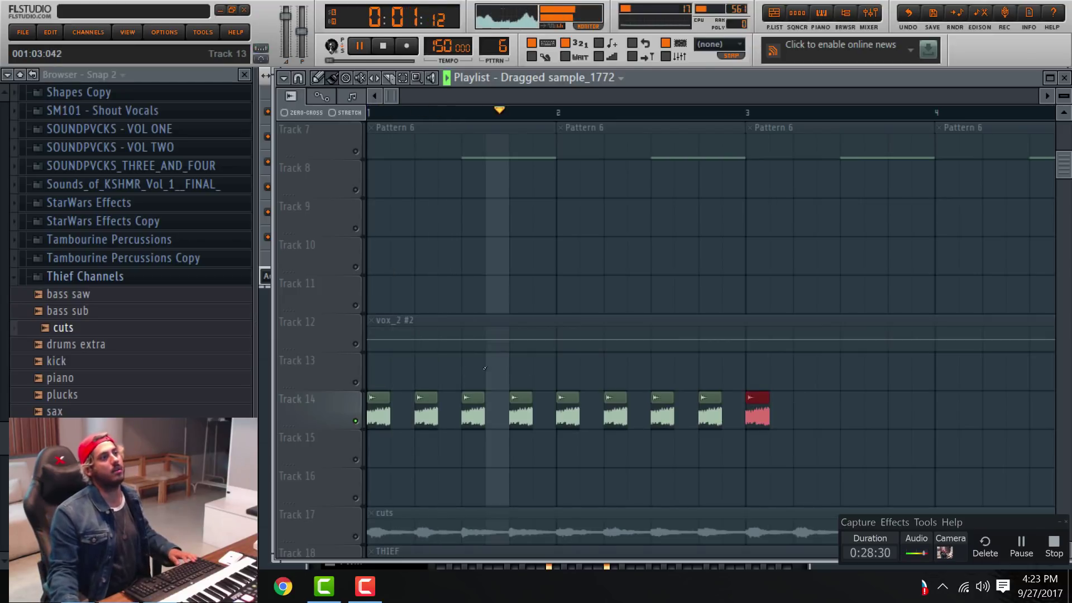
pyautogui.press('space')
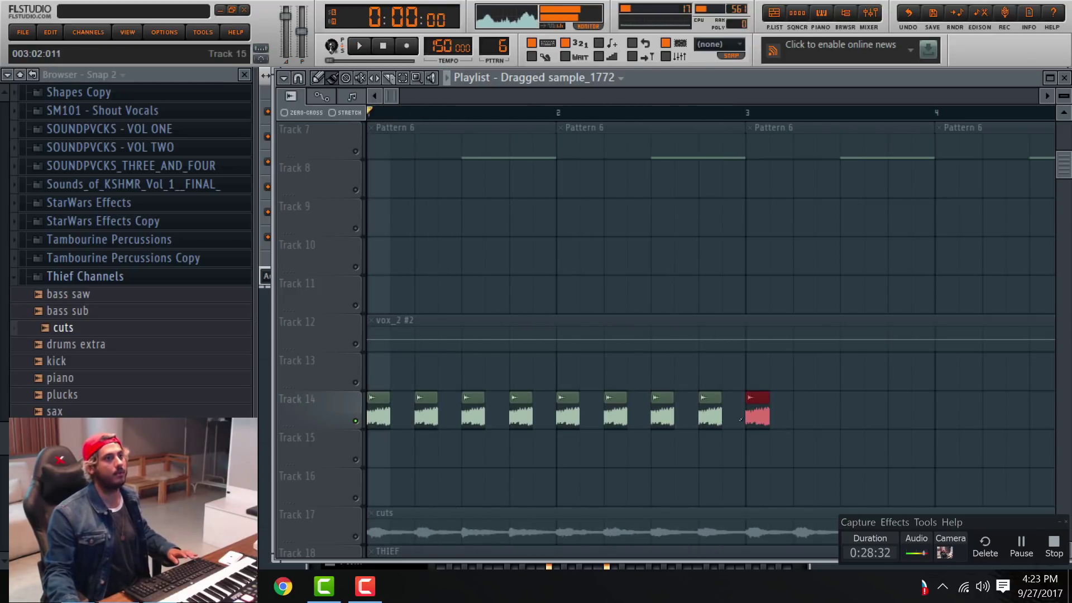
pyautogui.press('Delete')
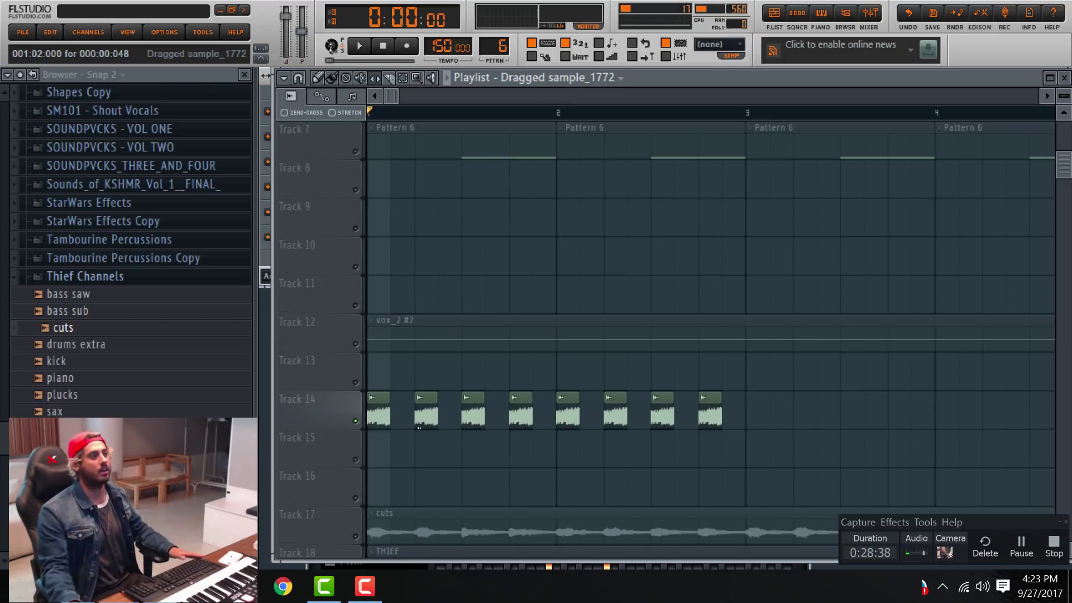
# Turn playlist snapping off and slip the audio inside the first Track 14 slice to a different part of the recording, auditioning each attempt.
pyautogui.scroll(5, 324, 413)
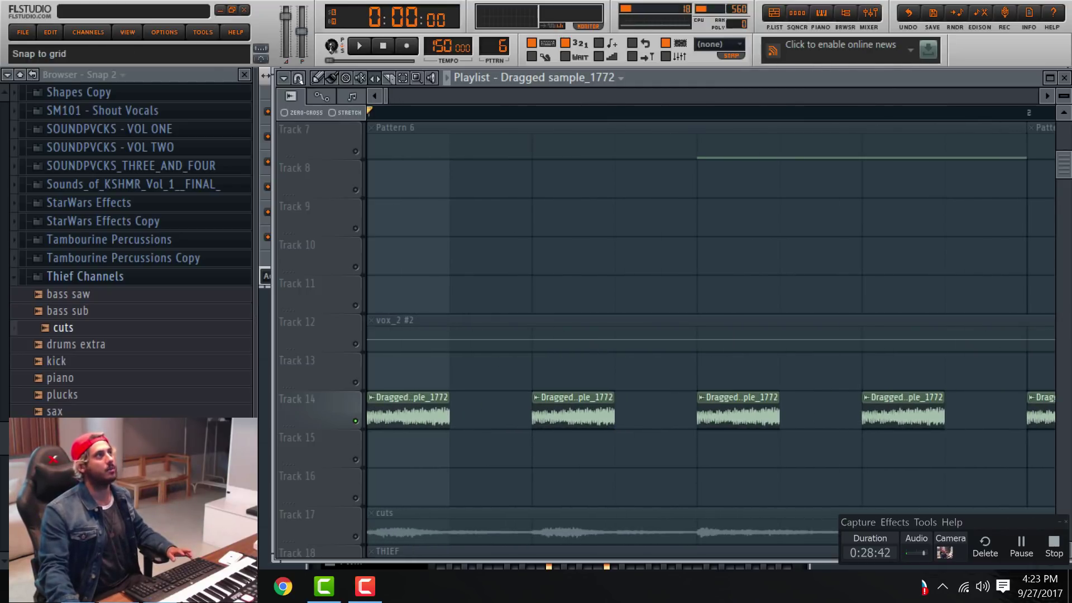
pyautogui.click(322, 154)
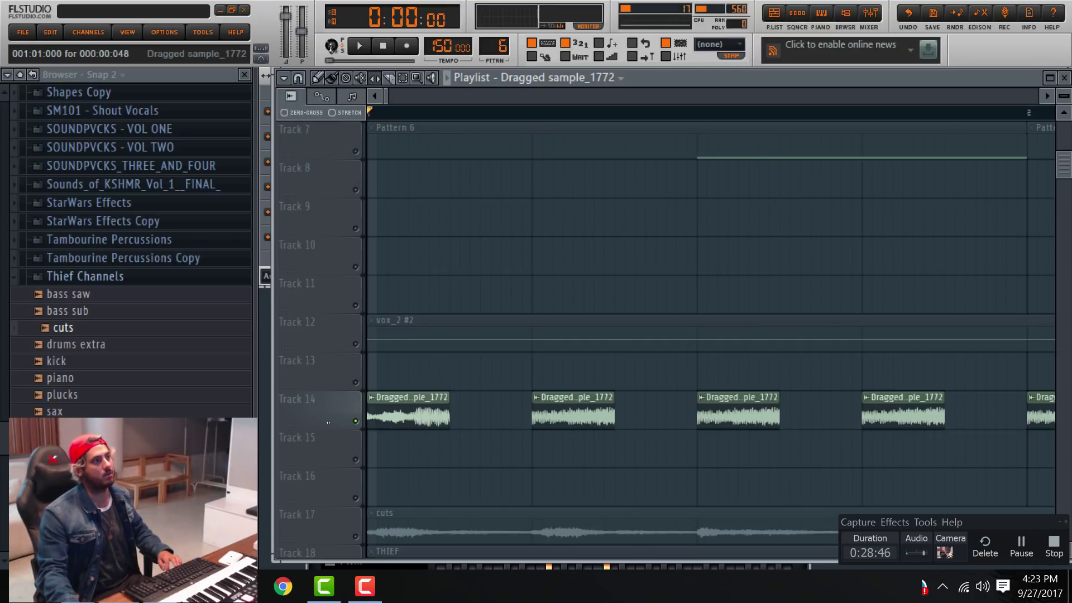
pyautogui.press('space')
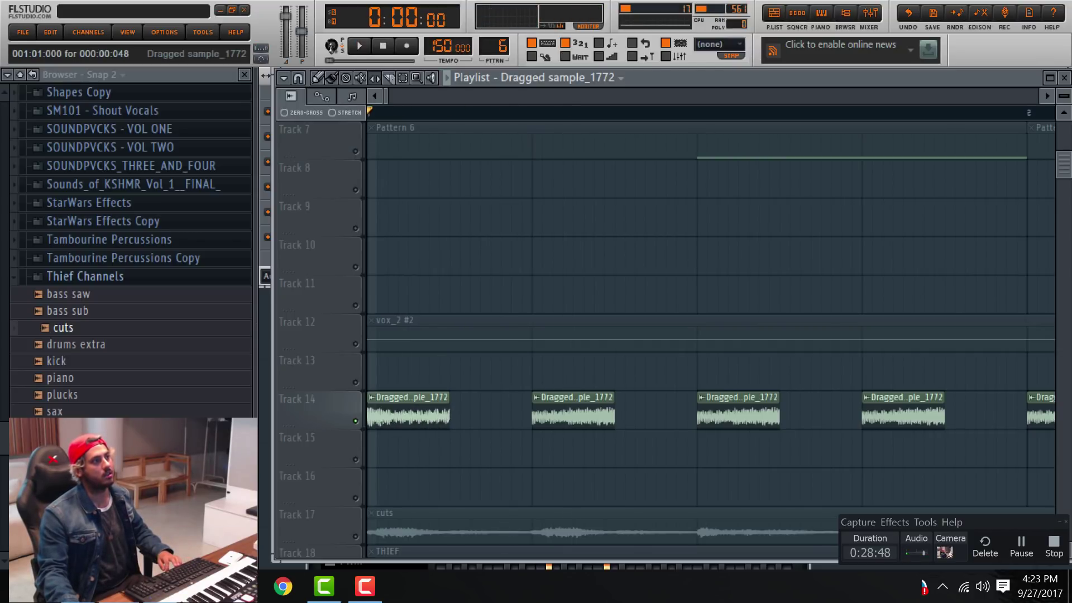
pyautogui.press('space')
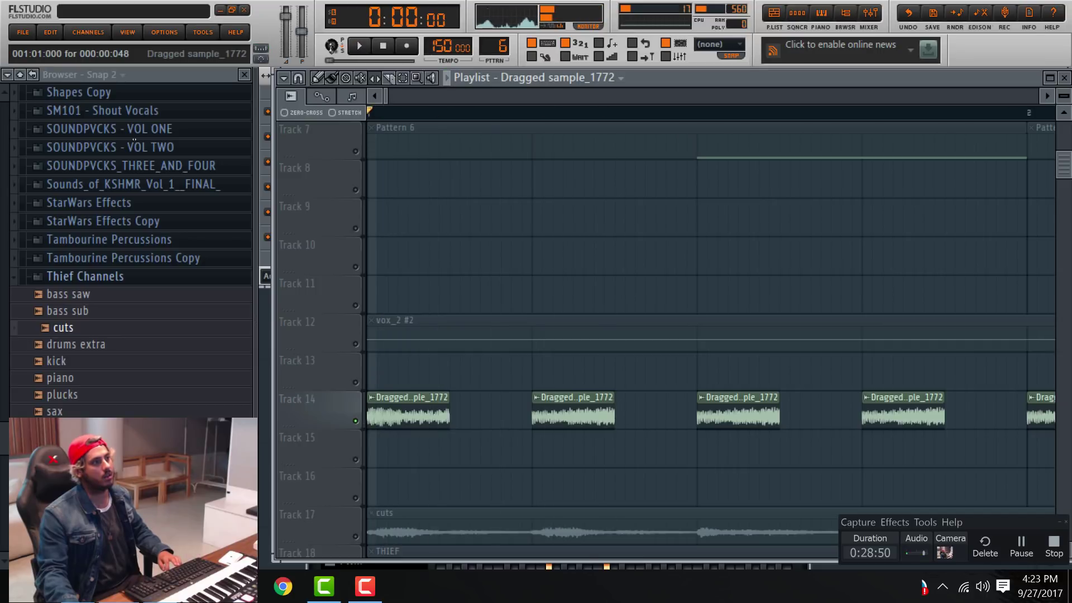
pyautogui.press('space')
pyautogui.press('space')
pyautogui.press('space')
pyautogui.press('space')
pyautogui.press('space')
pyautogui.press('space')
pyautogui.press('space')
pyautogui.press('space')
pyautogui.press('space')
pyautogui.press('space')
pyautogui.press('space')
pyautogui.press('space')
pyautogui.press('space')
pyautogui.press('space')
pyautogui.press('space')
pyautogui.press('space')
pyautogui.press('space')
pyautogui.press('space')
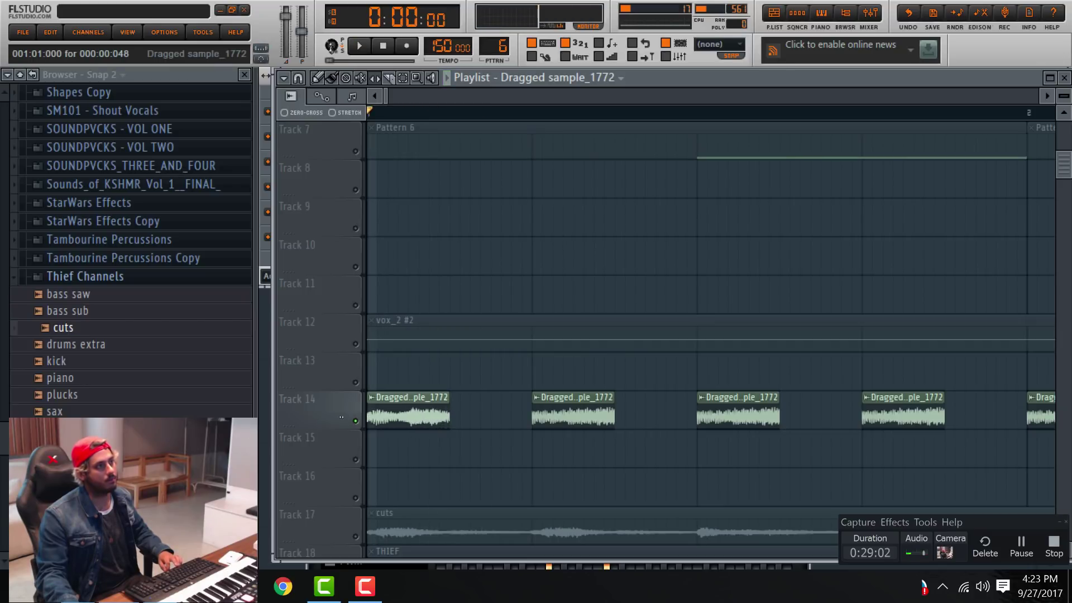
pyautogui.press('space')
pyautogui.press('space')
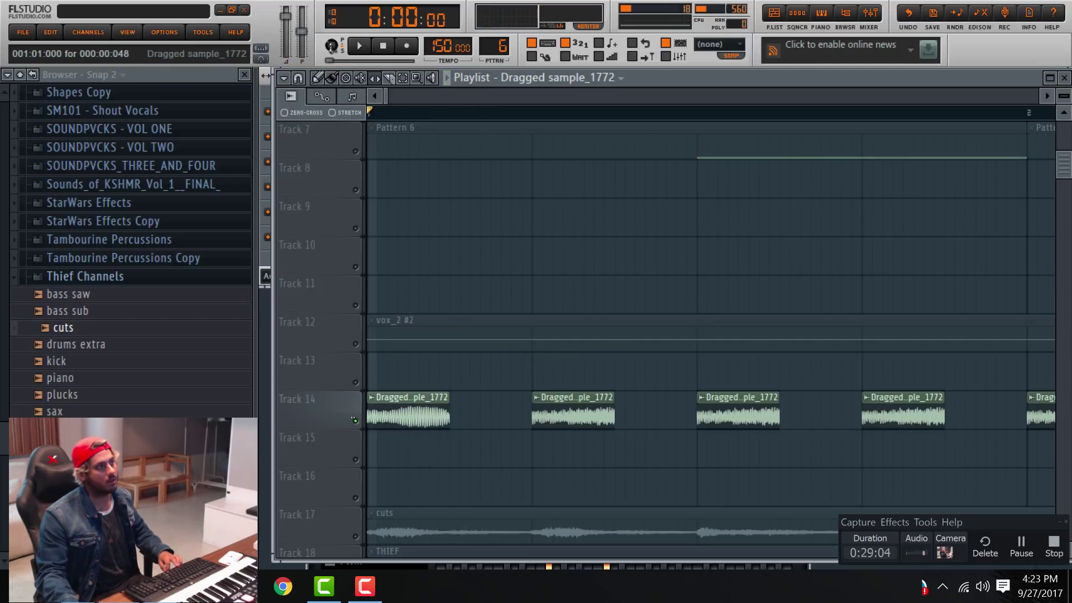
pyautogui.press('space')
pyautogui.press('space')
pyautogui.press('space')
pyautogui.press('space')
pyautogui.press('space')
pyautogui.press('space')
pyautogui.press('space')
pyautogui.press('space')
pyautogui.press('space')
pyautogui.press('space')
pyautogui.press('space')
pyautogui.press('space')
pyautogui.press('space')
pyautogui.press('space')
pyautogui.press('space')
pyautogui.press('space')
pyautogui.press('space')
pyautogui.press('space')
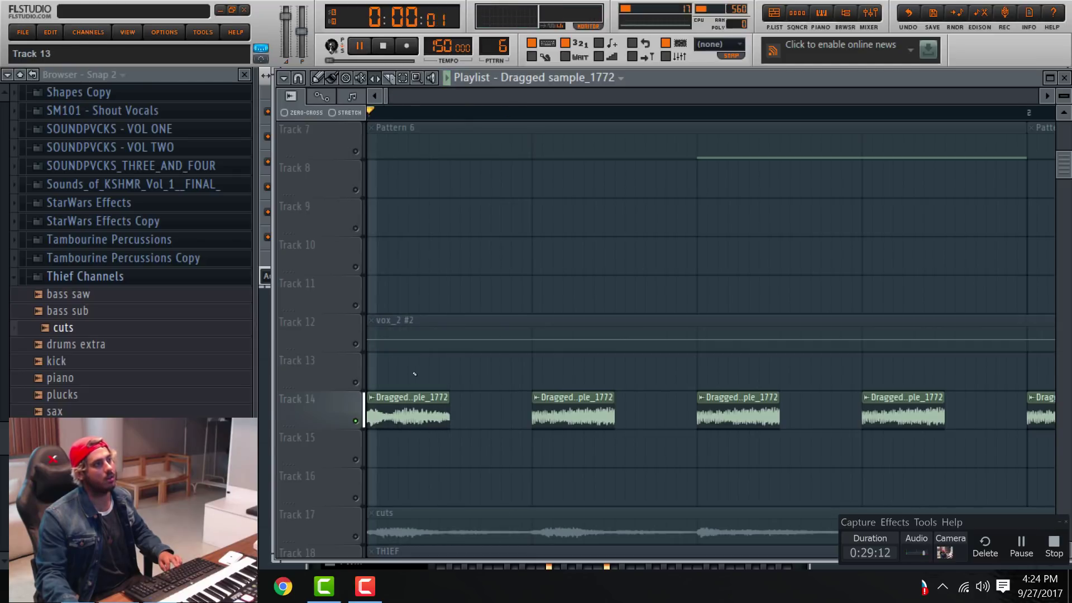
pyautogui.press('space')
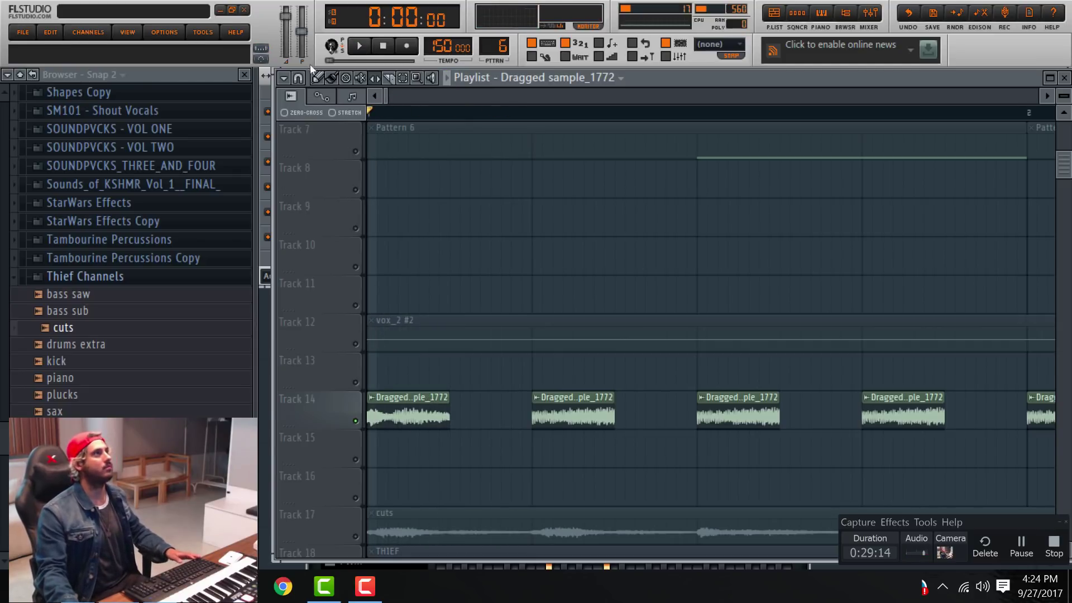
# Set the snap to 1/4 beat and replace the second and third slices of bar 1 on Track 14 with copies of the first slice.
pyautogui.click(298, 78)
pyautogui.click(321, 266)
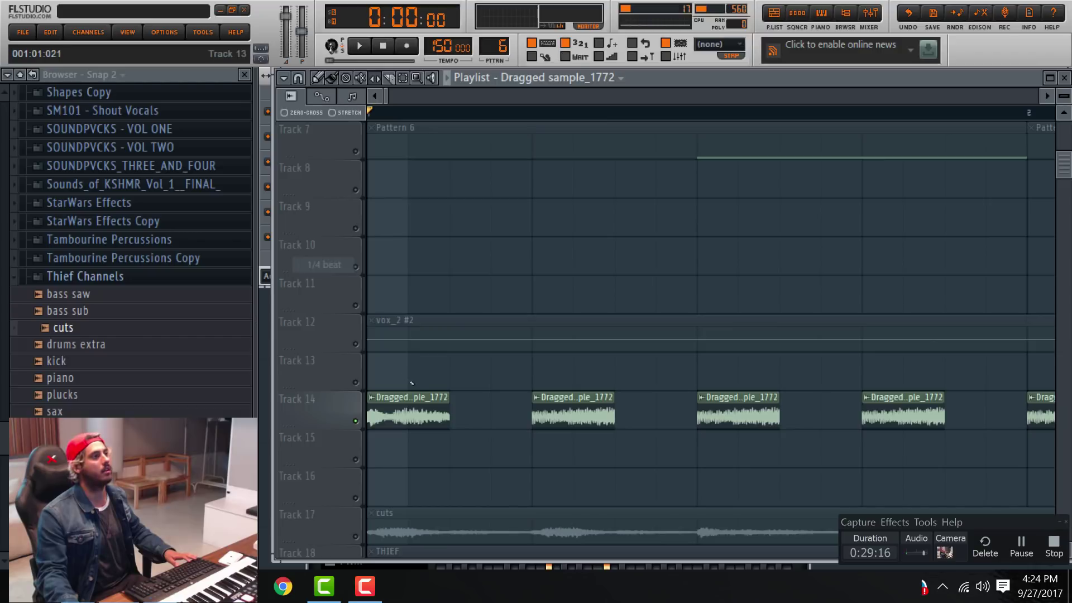
pyautogui.rightClick(536, 398)
pyautogui.click(534, 404)
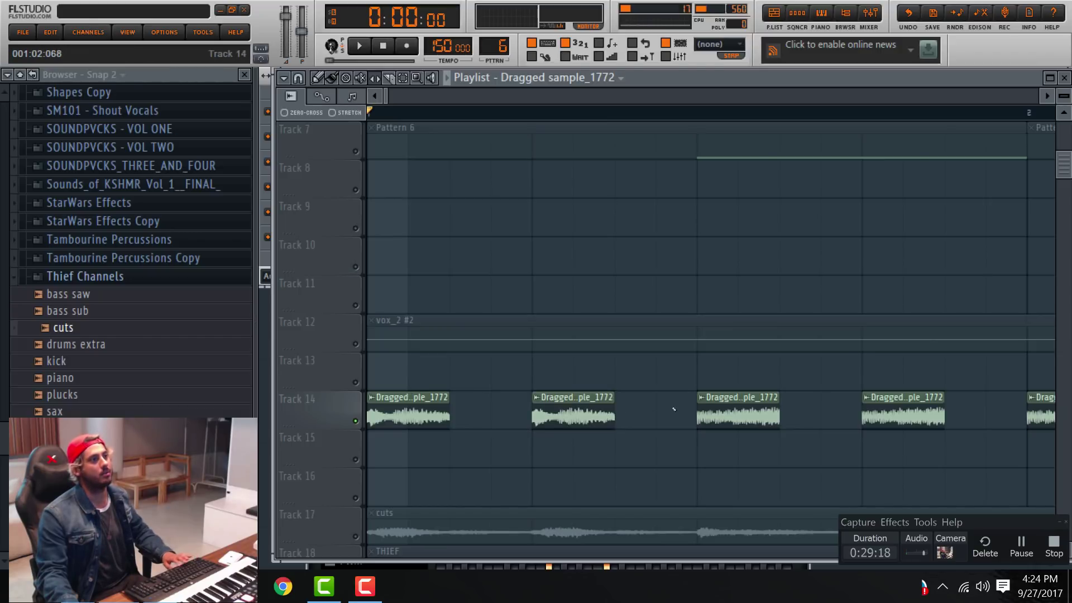
pyautogui.rightClick(701, 409)
pyautogui.click(701, 409)
# Slip the audio inside the beat 3 slice of bar 1 on Track 14 and audition the pattern from the start.
pyautogui.press('space')
pyautogui.press('space')
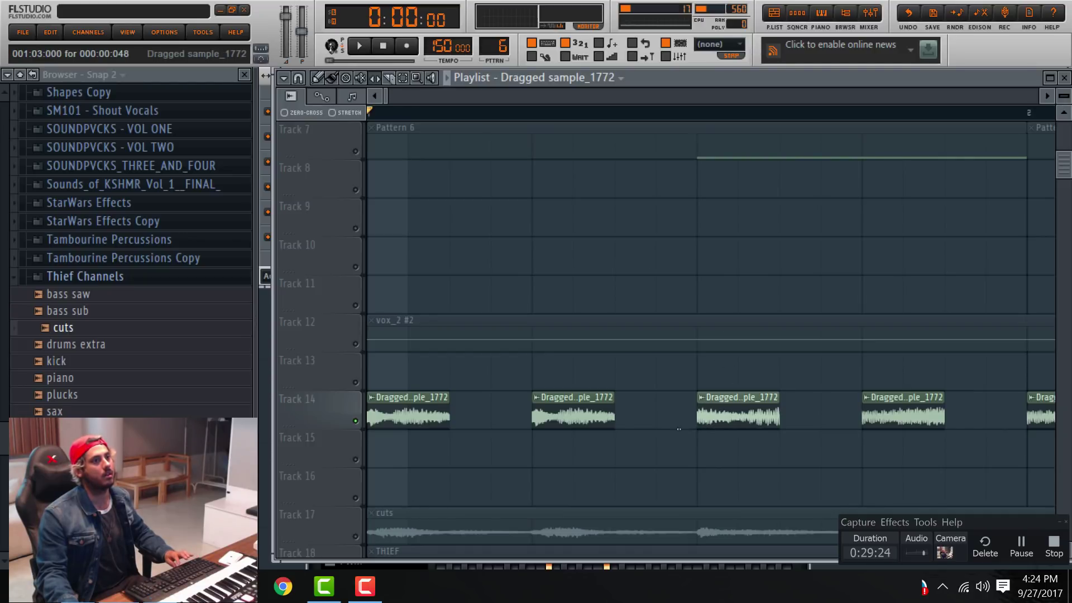
pyautogui.press('space')
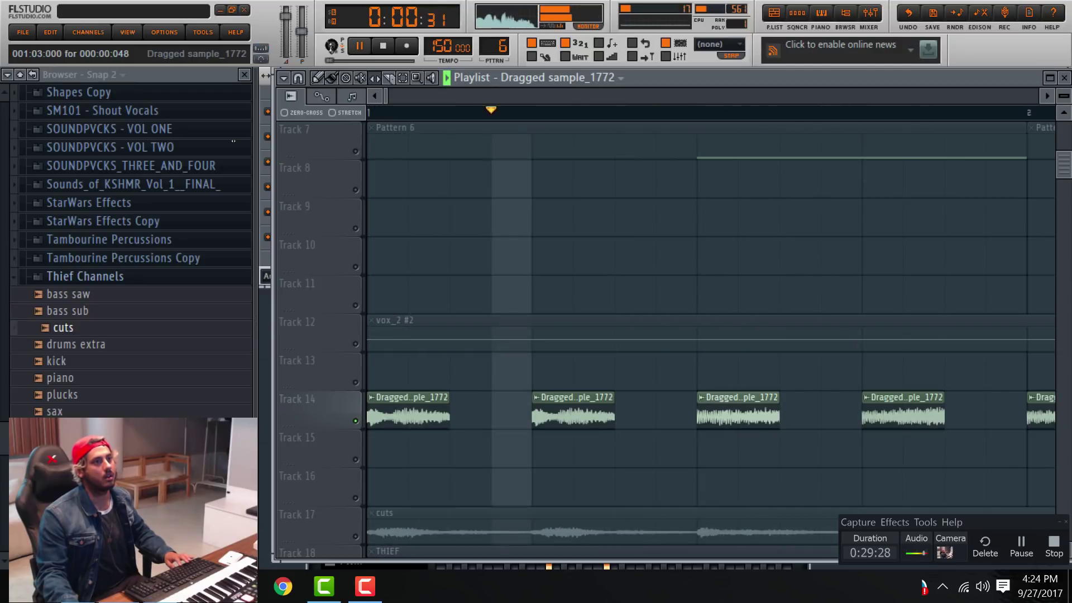
pyautogui.press('space')
pyautogui.press('space')
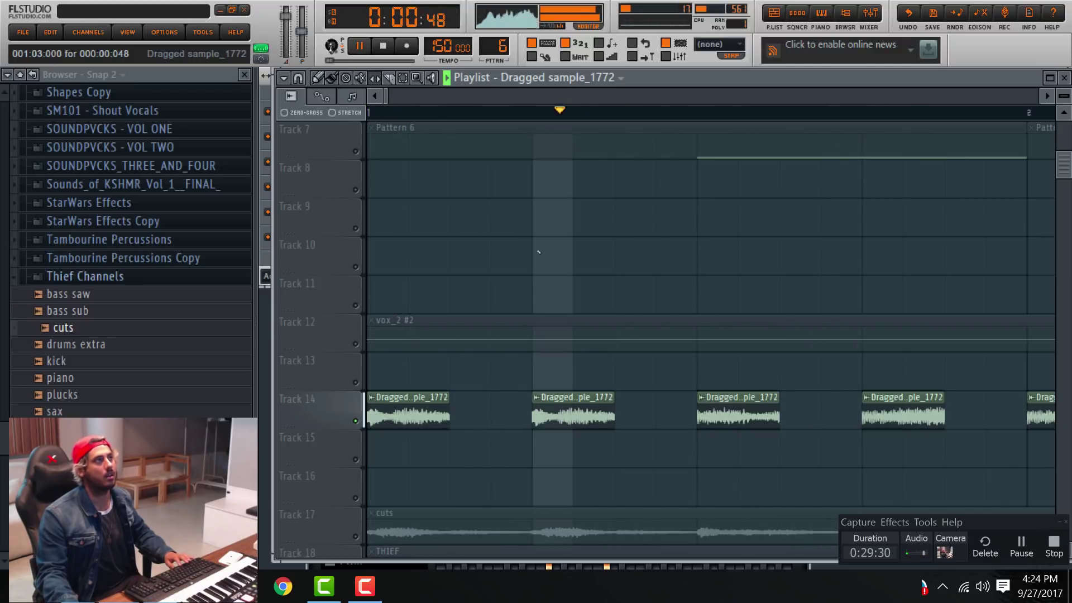
pyautogui.press('space')
# With snapping off, fine-tune the audio offset of the bar 1 beat 3 slice, shorten it to 27 ticks, and audition it.
pyautogui.click(299, 78)
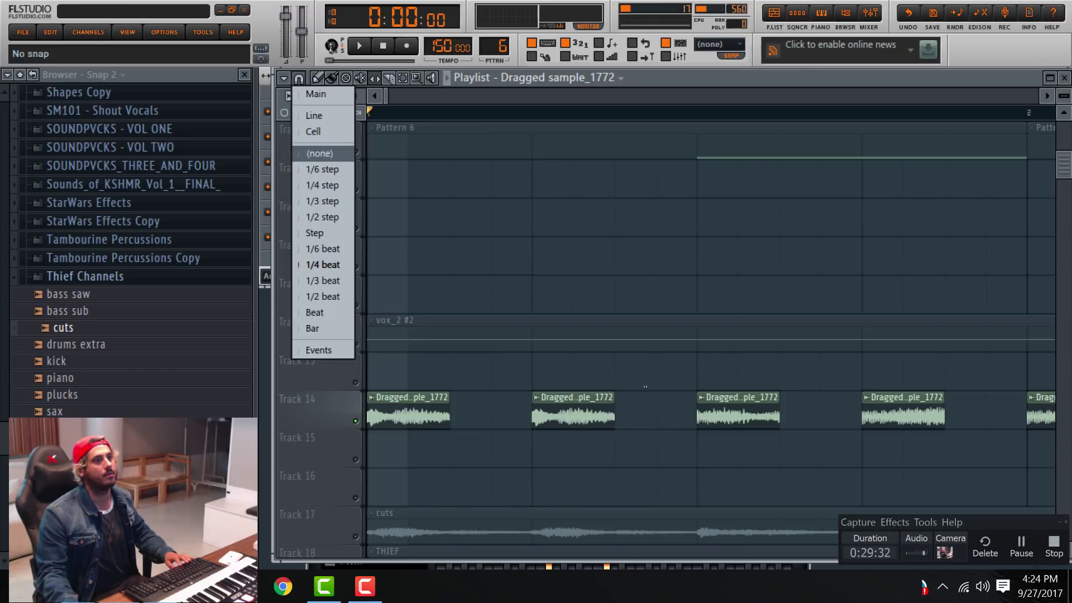
pyautogui.click(319, 153)
pyautogui.press('space')
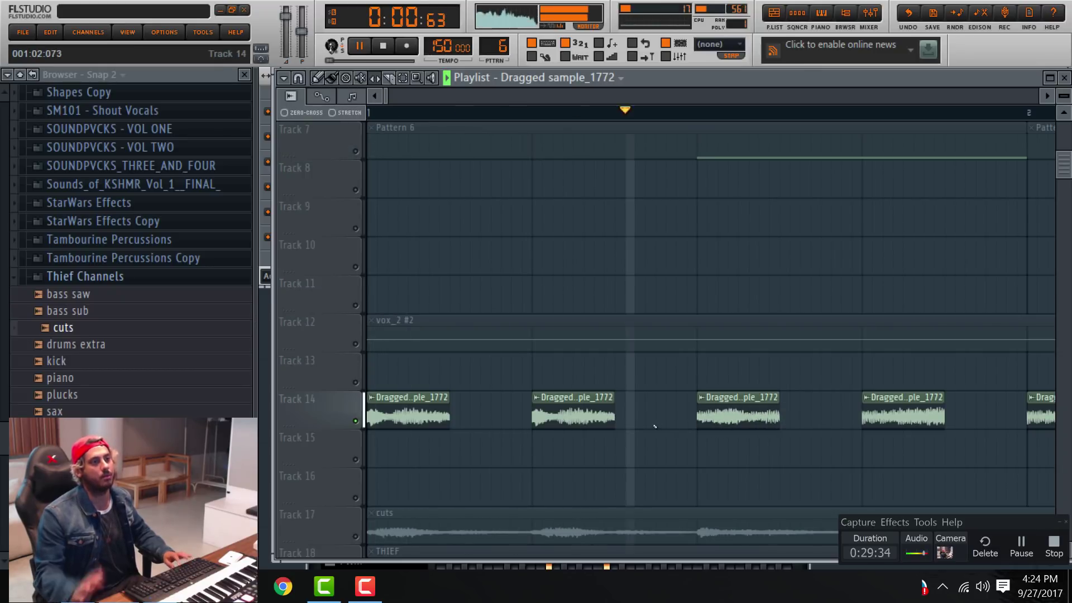
pyautogui.press('space')
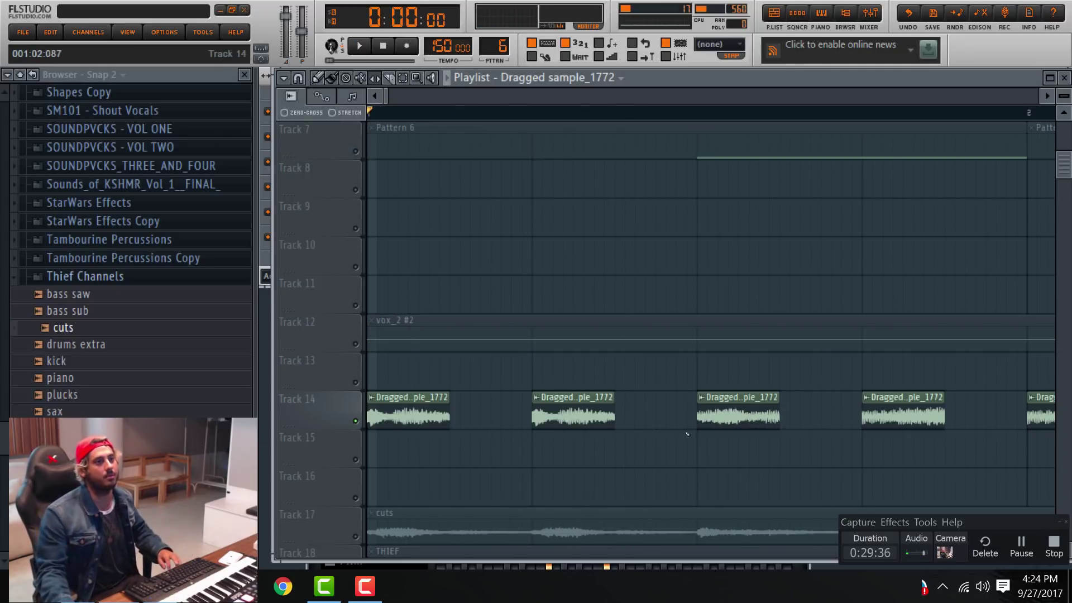
pyautogui.press('space')
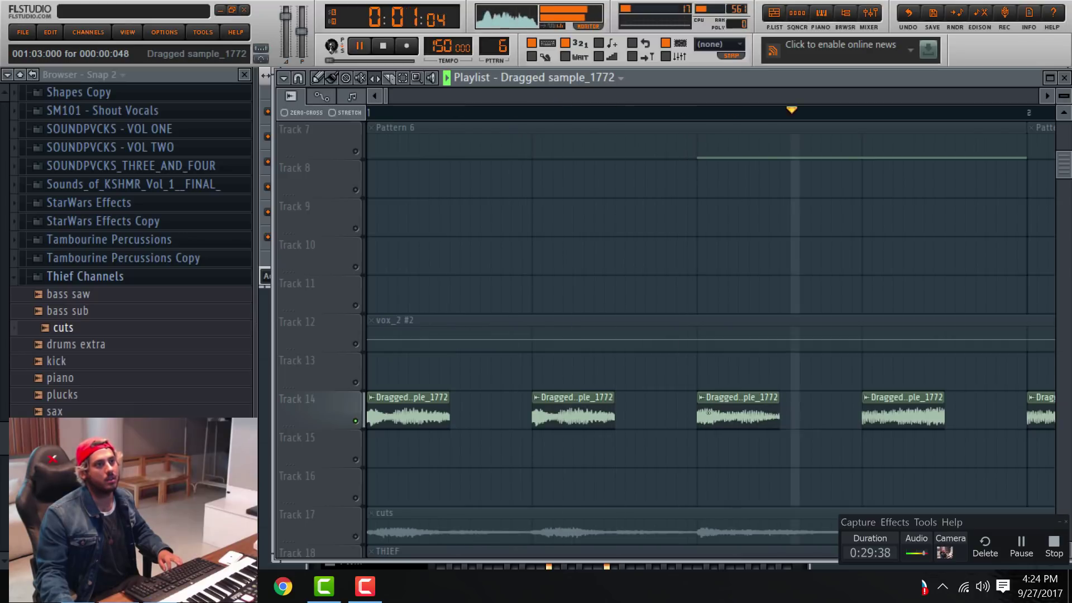
pyautogui.press('space')
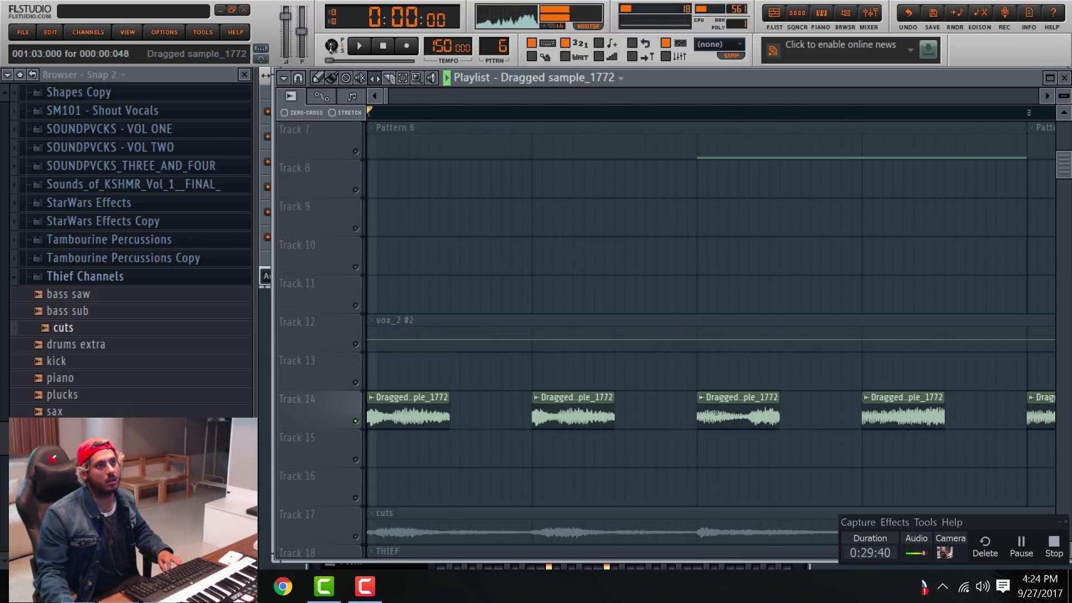
pyautogui.moveTo(778, 403); pyautogui.dragTo(740, 417)
pyautogui.press('space')
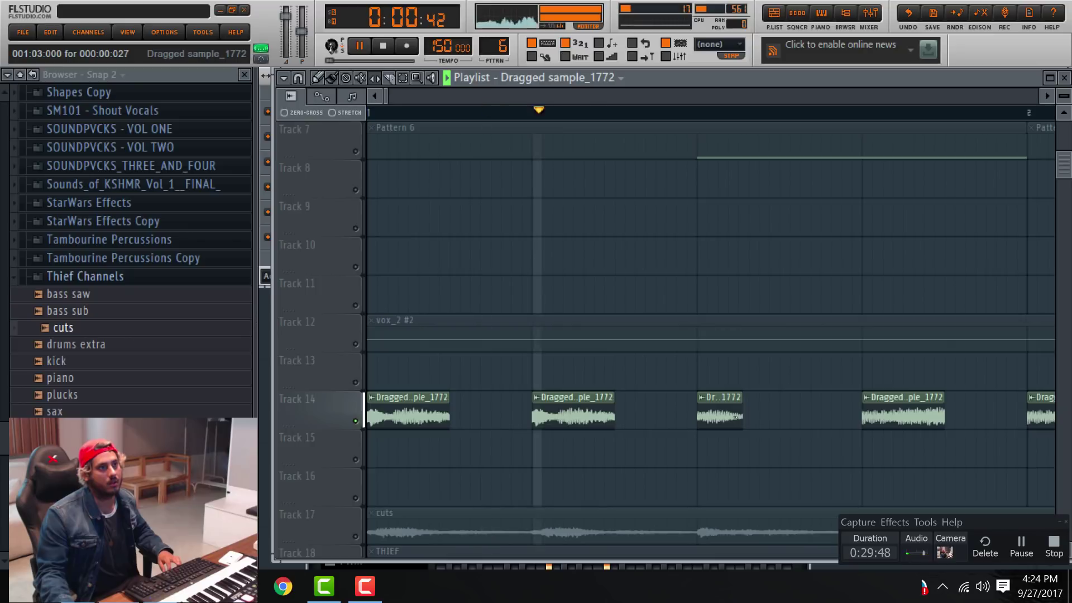
pyautogui.press('space')
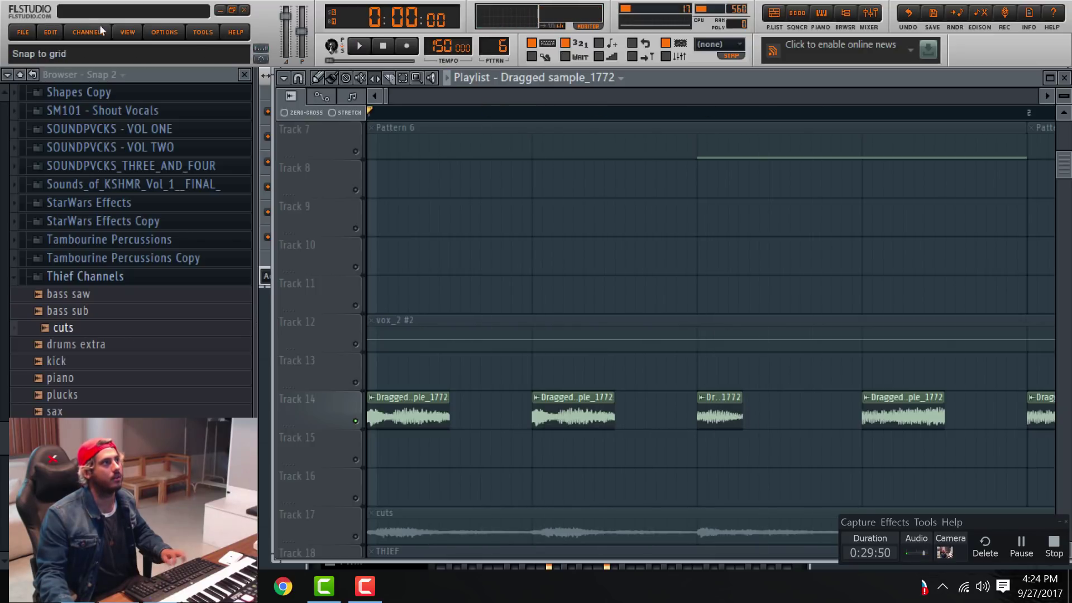
# Set the snap to 1/4 beat, replace the beat 4 slice of bar 1 with a copy of the 27-tick slice, and audition it.
pyautogui.click(298, 78)
pyautogui.click(323, 264)
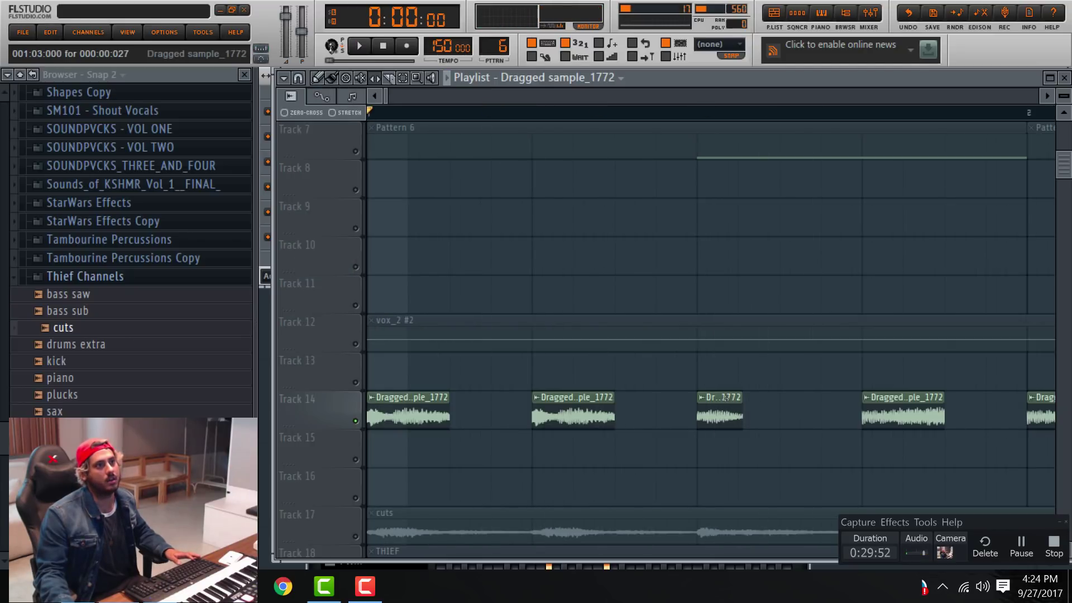
pyautogui.rightClick(877, 406)
pyautogui.click(877, 406)
pyautogui.press('space')
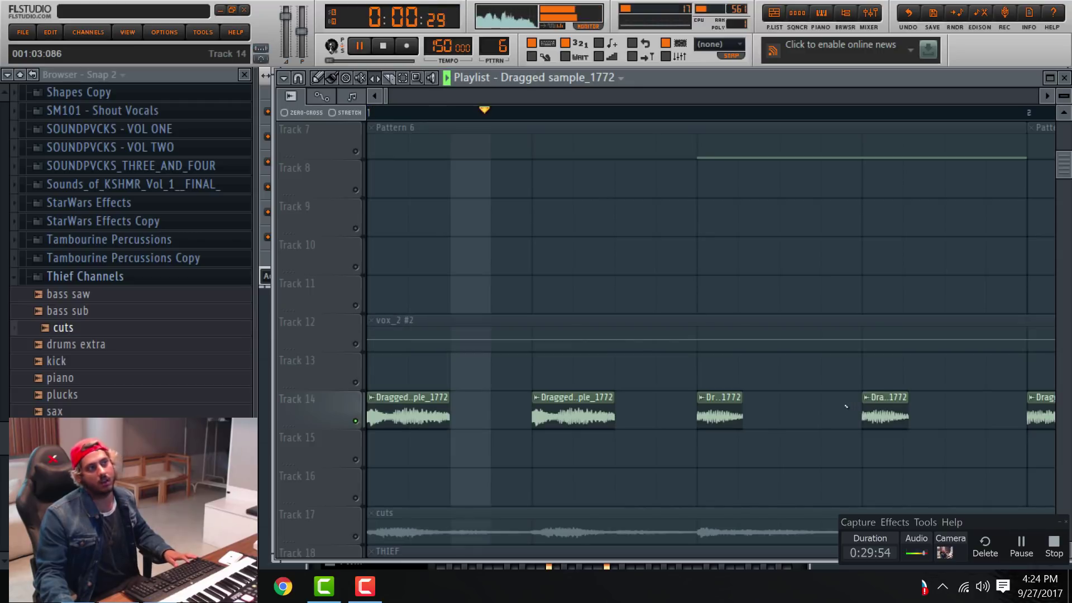
pyautogui.scroll(-1, 893, 413)
pyautogui.press('space')
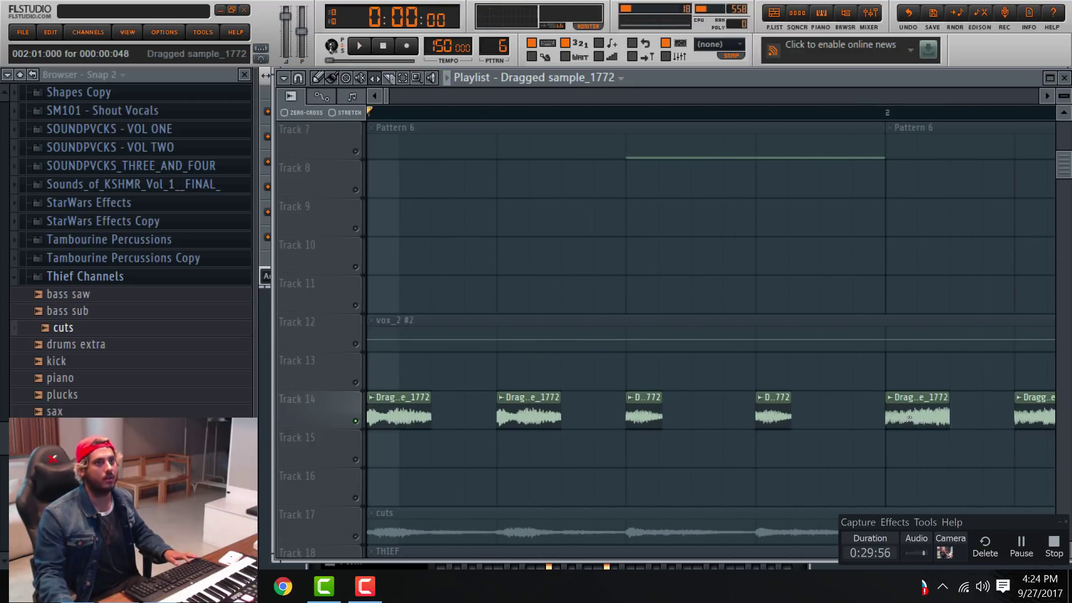
# Shorten the slice at the start of bar 2 on Track 14 to 24 ticks and slip its audio while auditioning.
pyautogui.press('space')
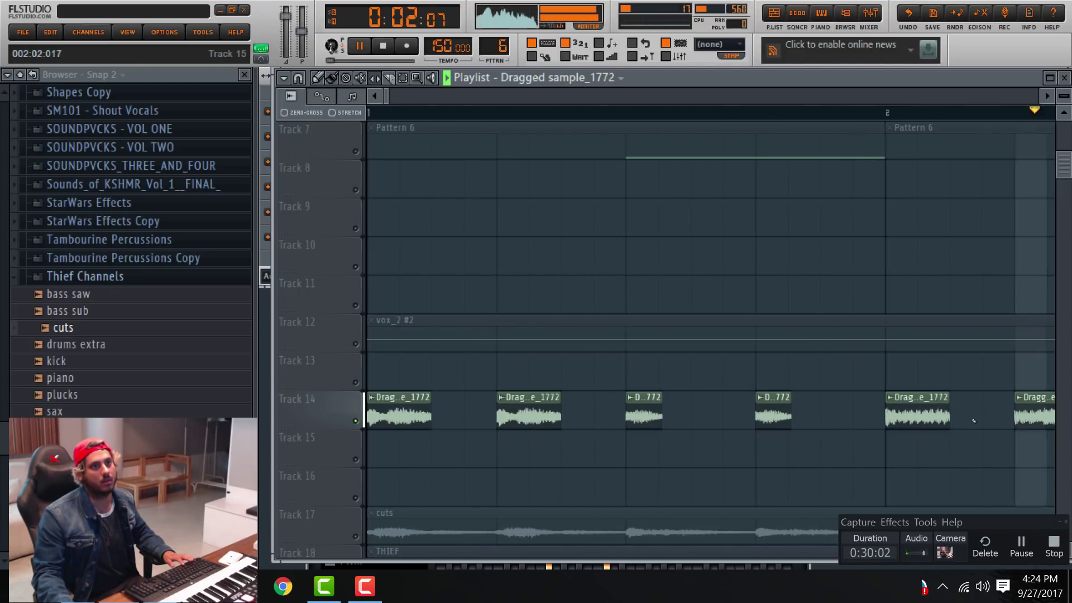
pyautogui.press('space')
pyautogui.press('space')
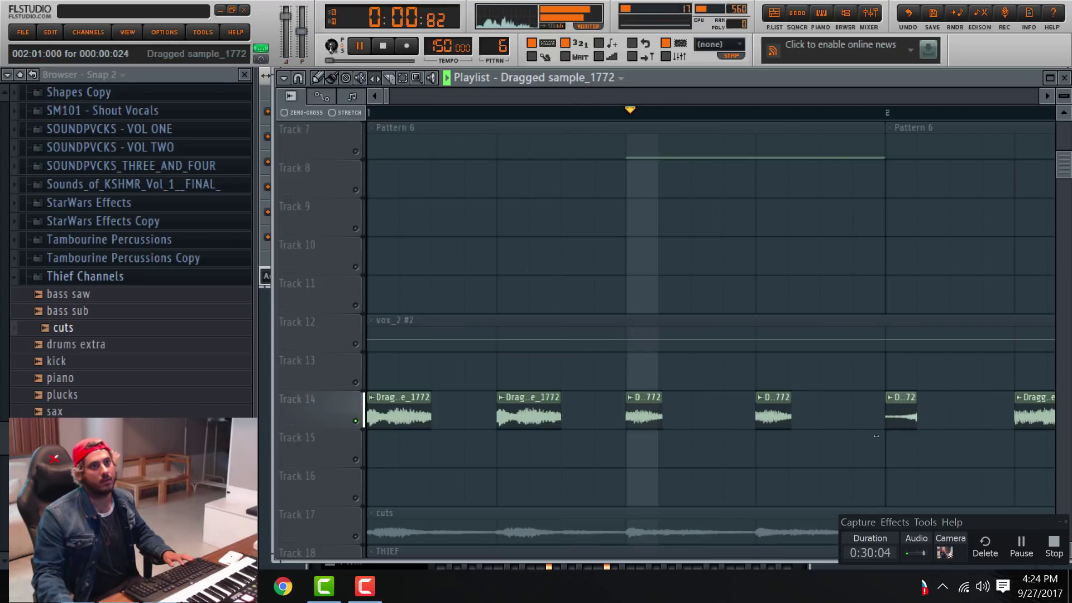
pyautogui.press('space')
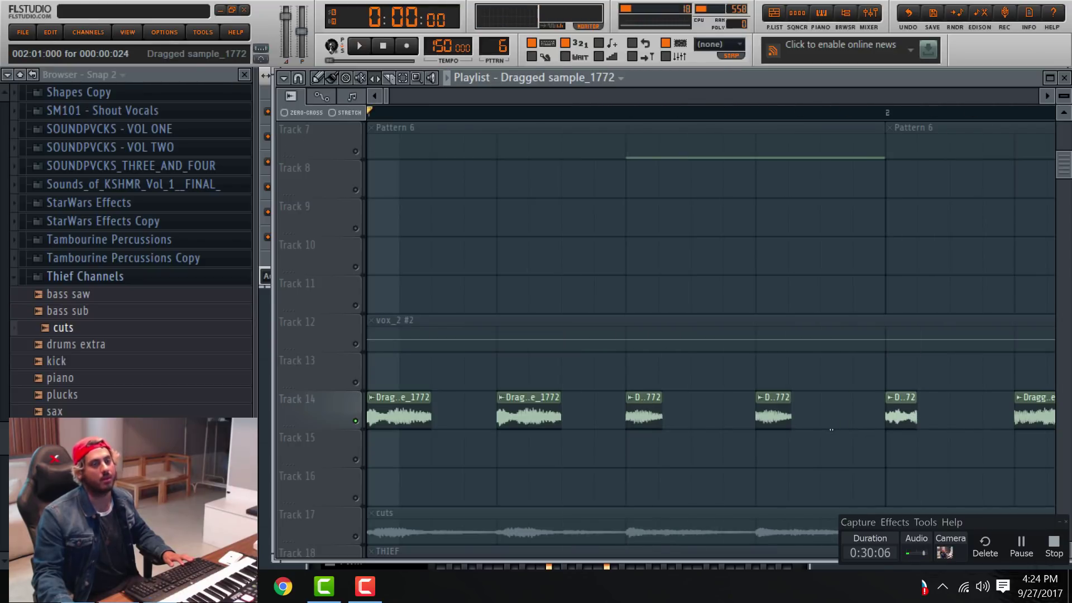
# Slip the audio inside the beat 2 slice of bar 2 on Track 14 and audition the pattern.
pyautogui.scroll(-3, 643, 288)
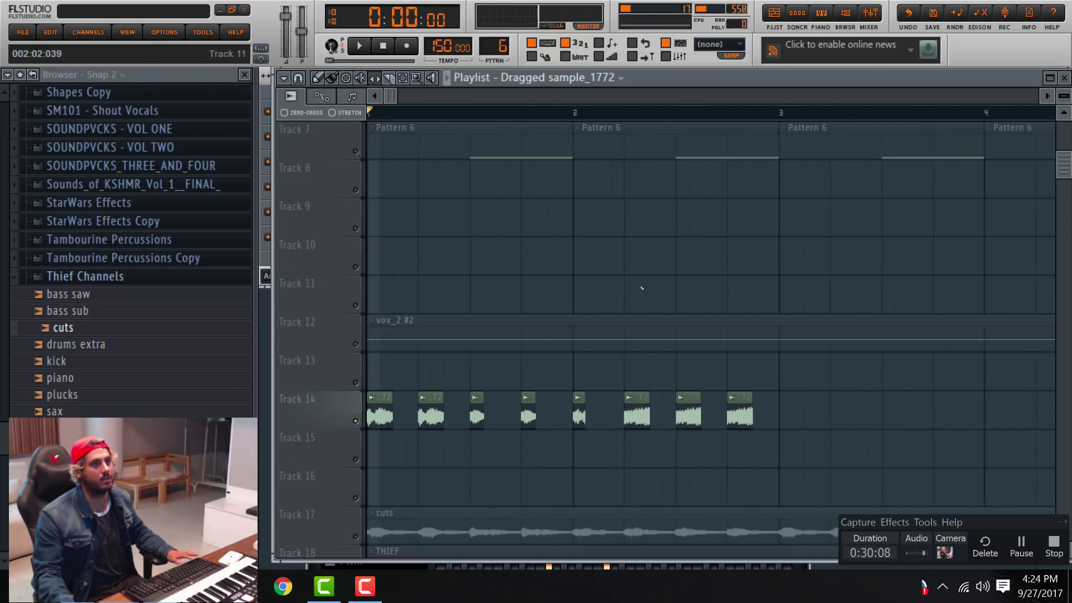
pyautogui.scroll(-3, 643, 288)
pyautogui.scroll(-3, 613, 282)
pyautogui.scroll(1, 564, 240)
pyautogui.scroll(-3, 573, 240)
pyautogui.scroll(5, 572, 240)
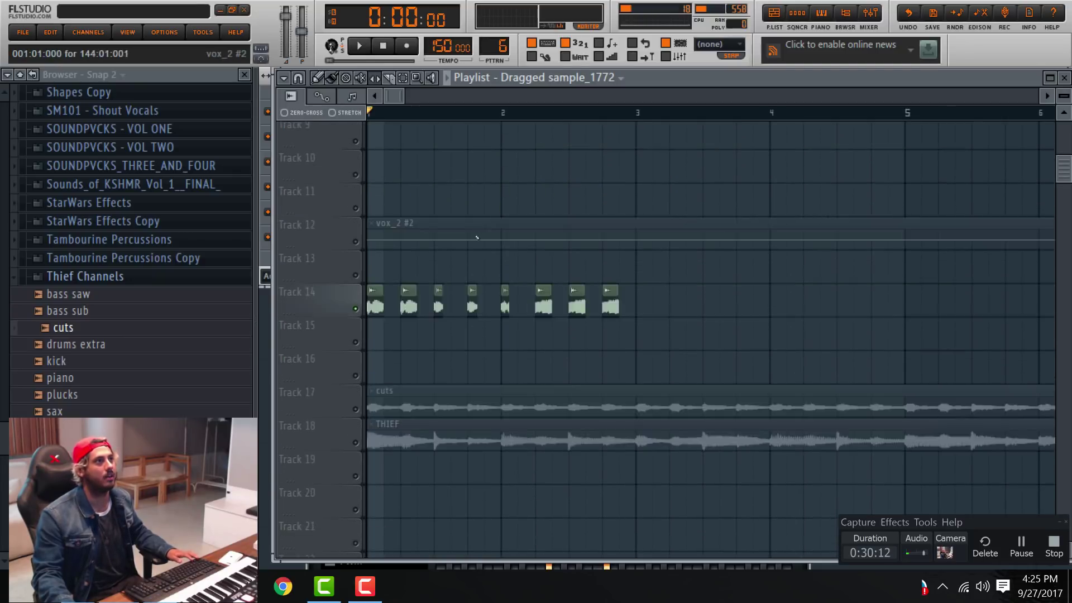
pyautogui.scroll(3, 479, 229)
pyautogui.press('space')
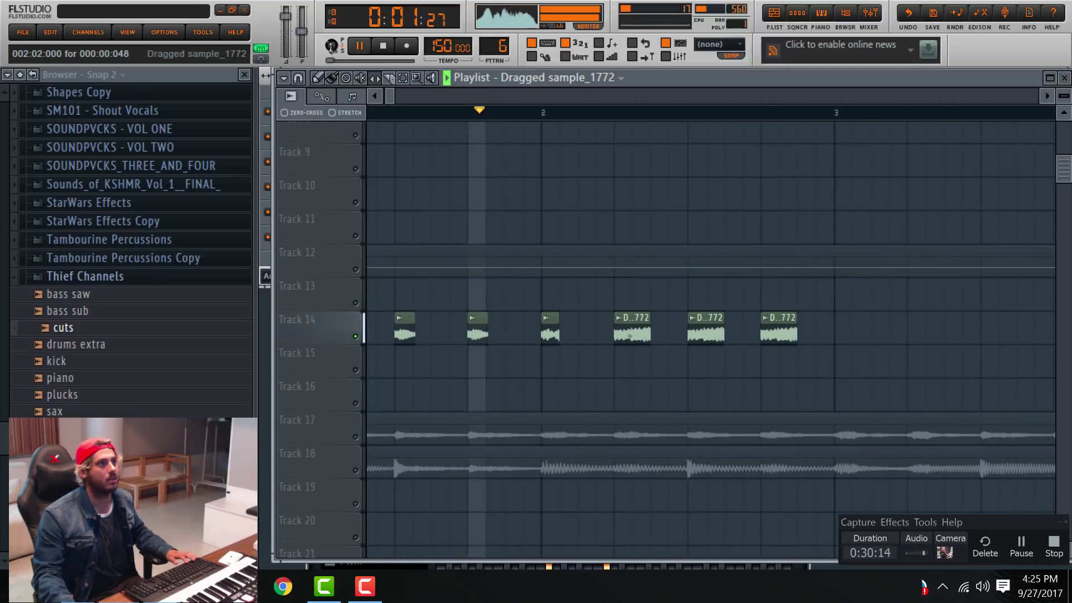
pyautogui.press('space')
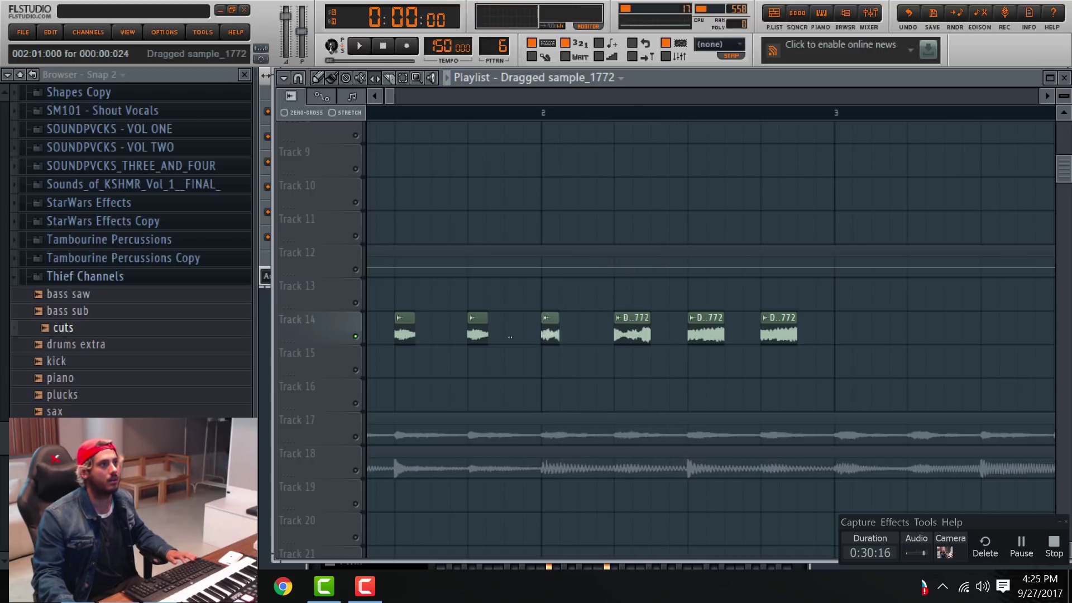
# Re-slip the audio inside the 24-tick slice at the start of bar 2 and audition it with the rest of the pattern.
pyautogui.press('space')
pyautogui.press('space')
pyautogui.press('space')
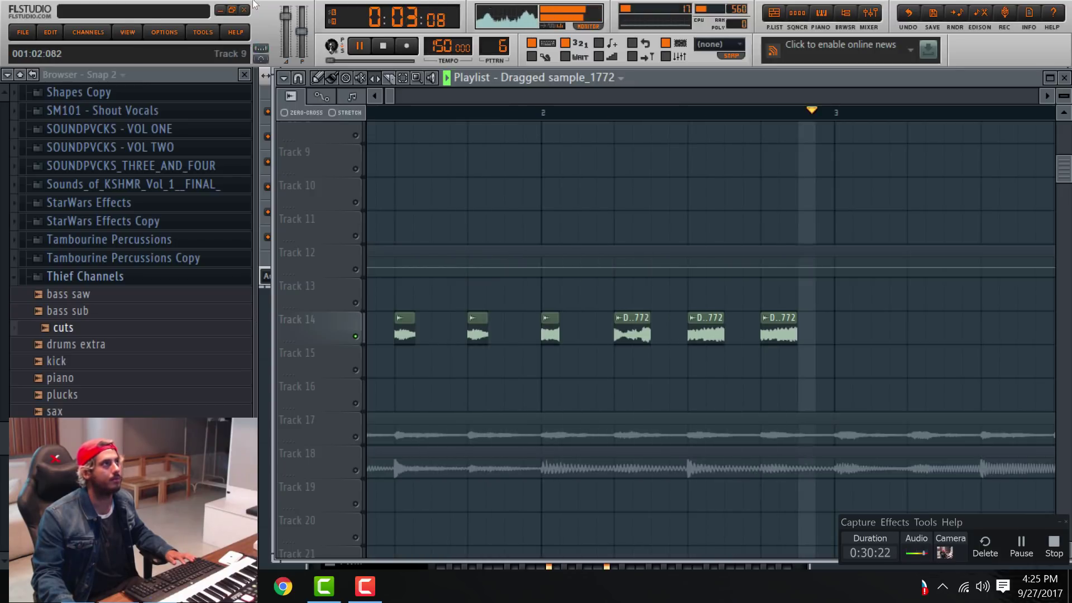
pyautogui.press('space')
# With snapping off, lengthen the slice at the start of bar 2 on Track 14 to 37 ticks, audition it, and restore the 1/4 beat snap.
pyautogui.click(299, 78)
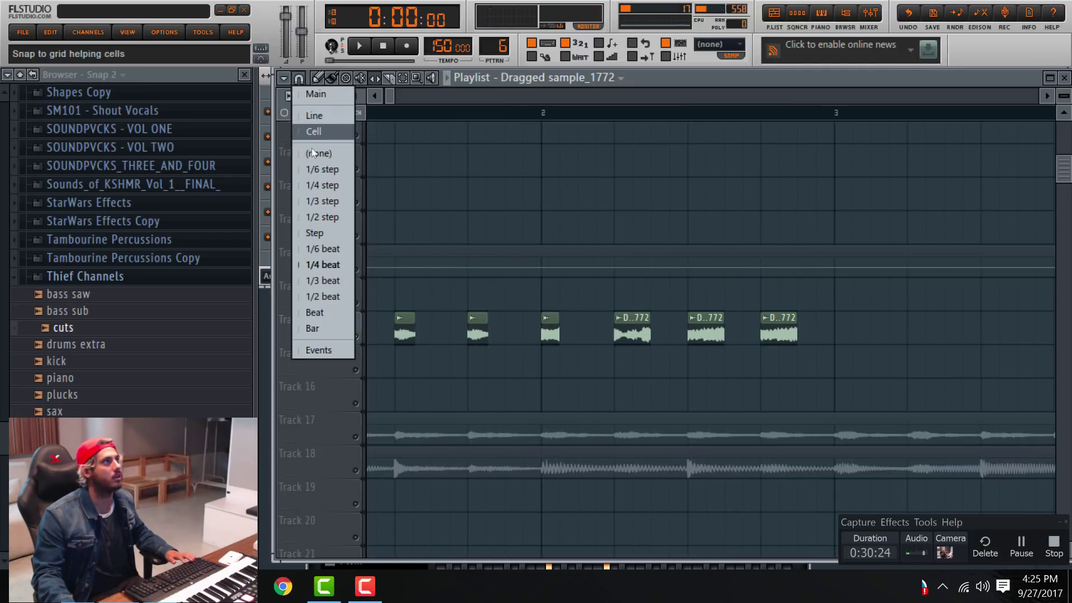
pyautogui.click(417, 217)
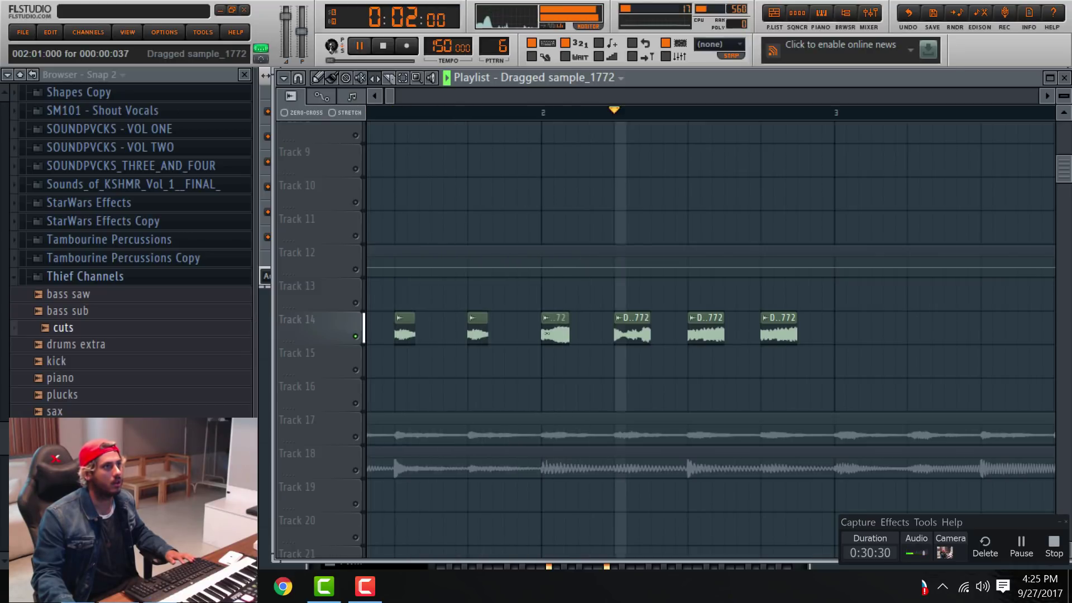
pyautogui.press('space')
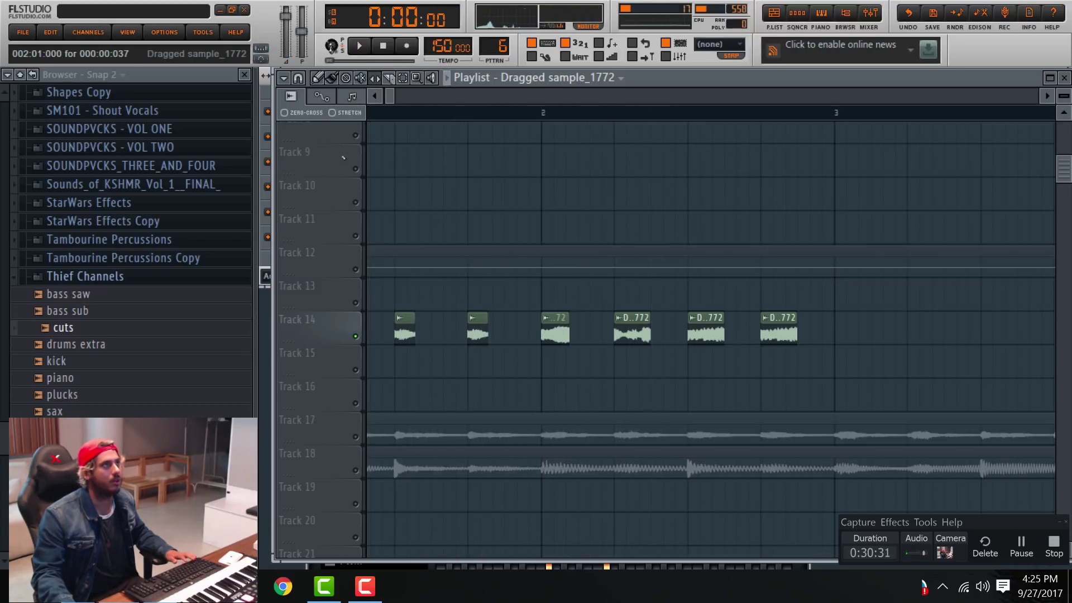
pyautogui.click(297, 81)
pyautogui.click(331, 264)
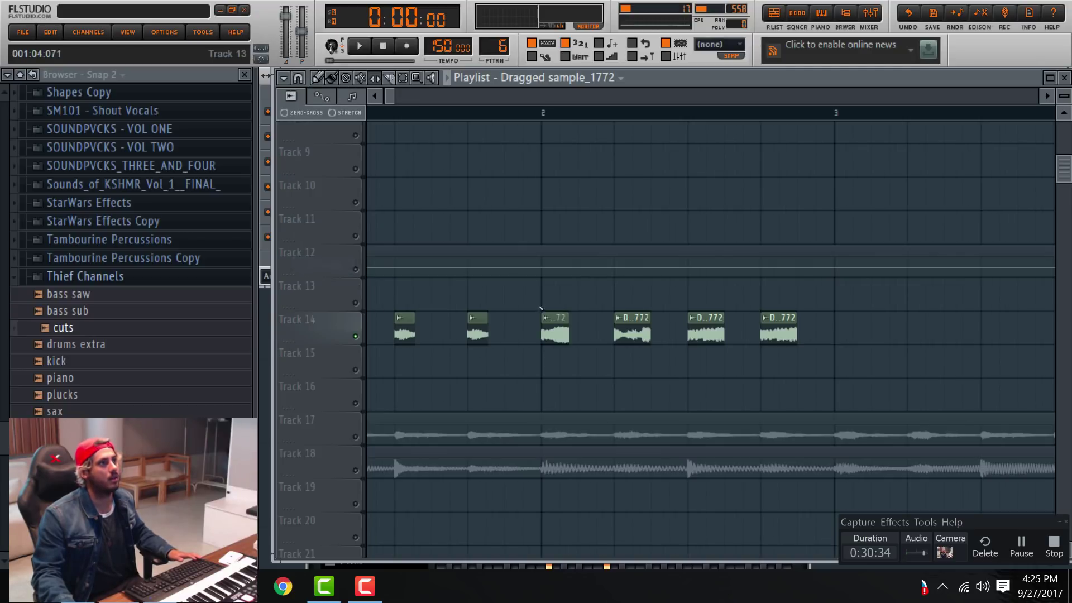
# Replace the beat 2 slice of bar 2 on Track 14 with a copy of the bar's first slice and audition it.
pyautogui.scroll(2, 582, 314)
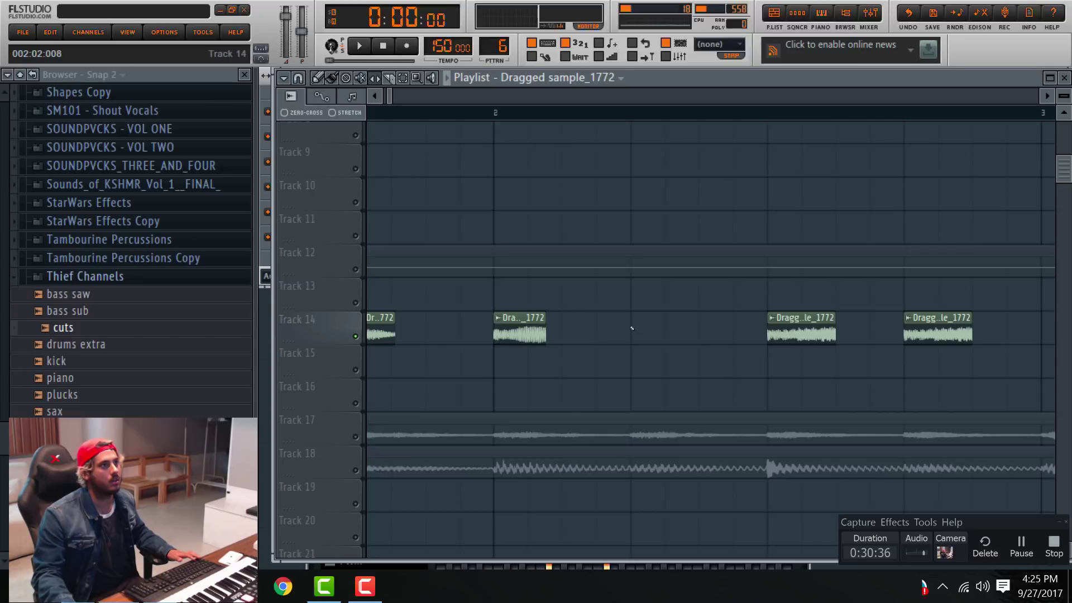
pyautogui.press('space')
pyautogui.scroll(-1, 647, 316)
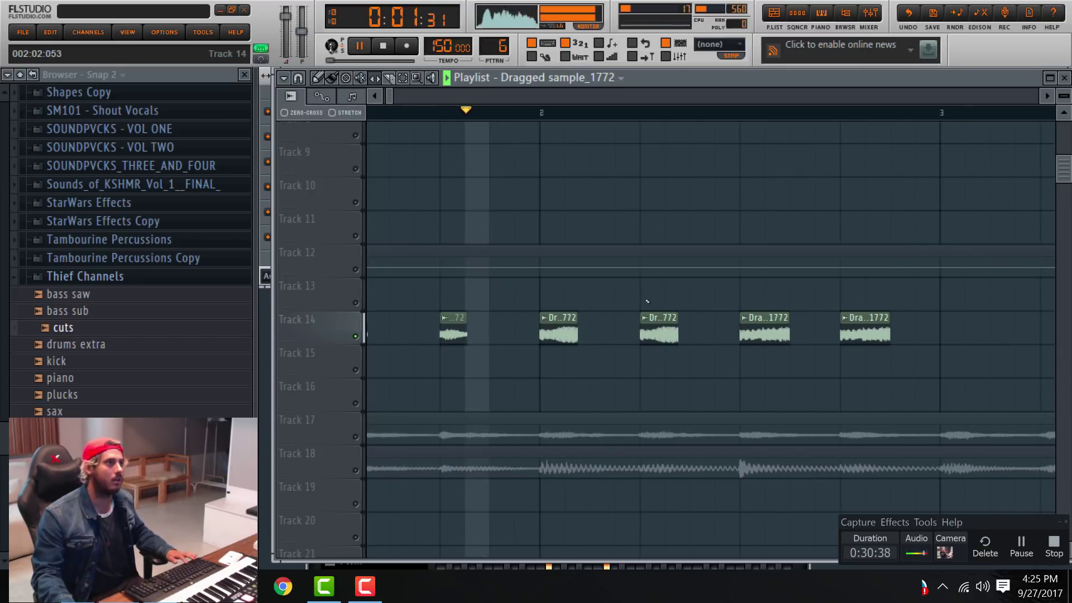
pyautogui.press('space')
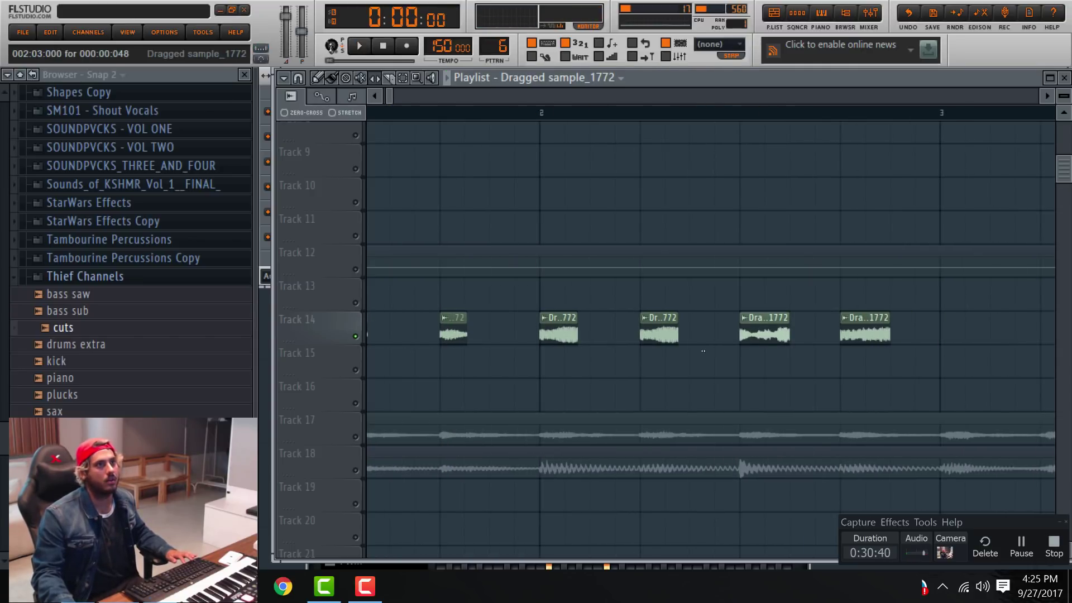
# Slip the audio inside the beat 3 slice of bar 2 on Track 14 while auditioning the pattern.
pyautogui.press('space')
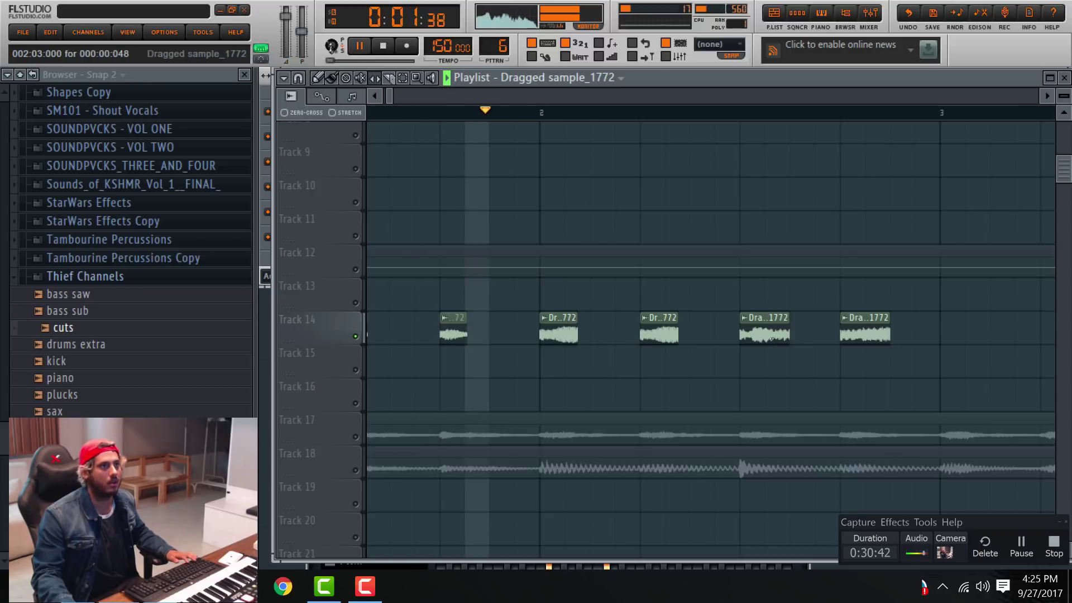
pyautogui.press('space')
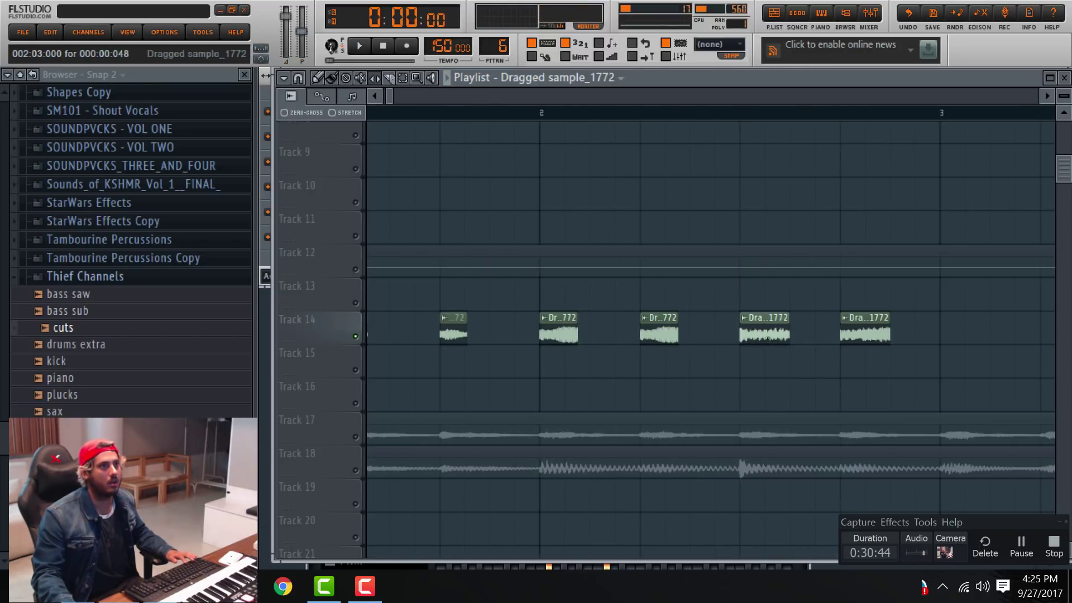
pyautogui.press('space')
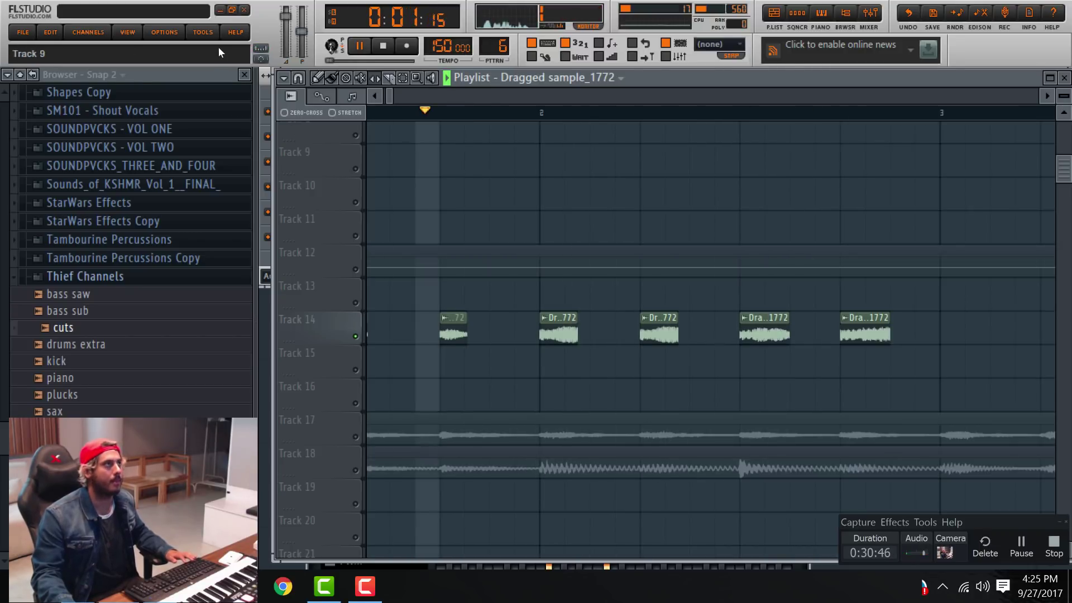
# Turn playlist snapping off and slip the audio inside the beat 4 slice of bar 2 on Track 14.
pyautogui.scroll(-1, 558, 335)
pyautogui.click(299, 78)
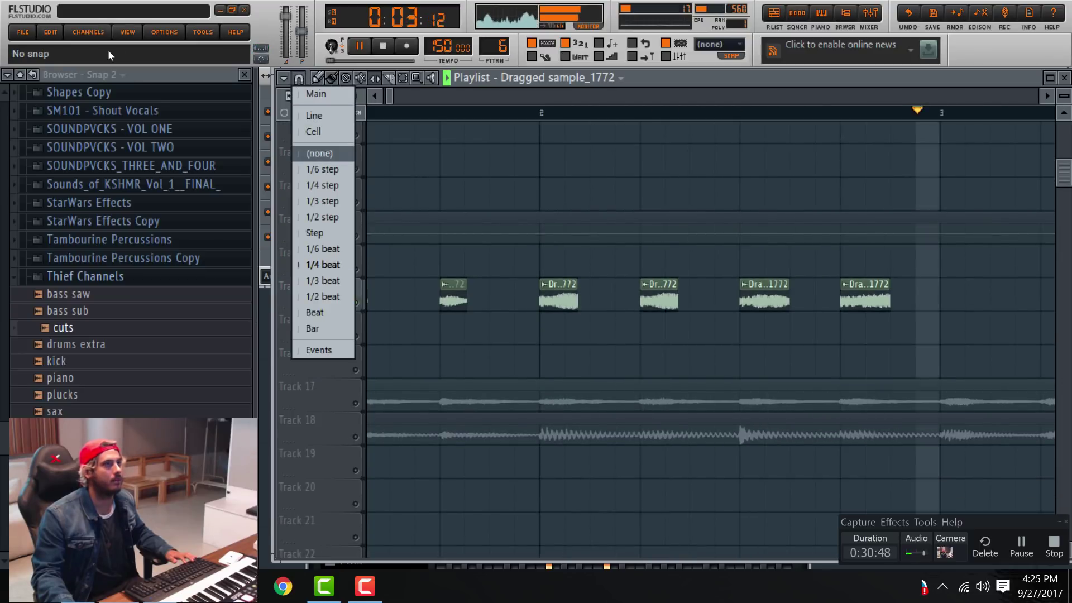
pyautogui.click(318, 153)
pyautogui.press('space')
pyautogui.moveTo(868, 295); pyautogui.dragTo(845, 295)
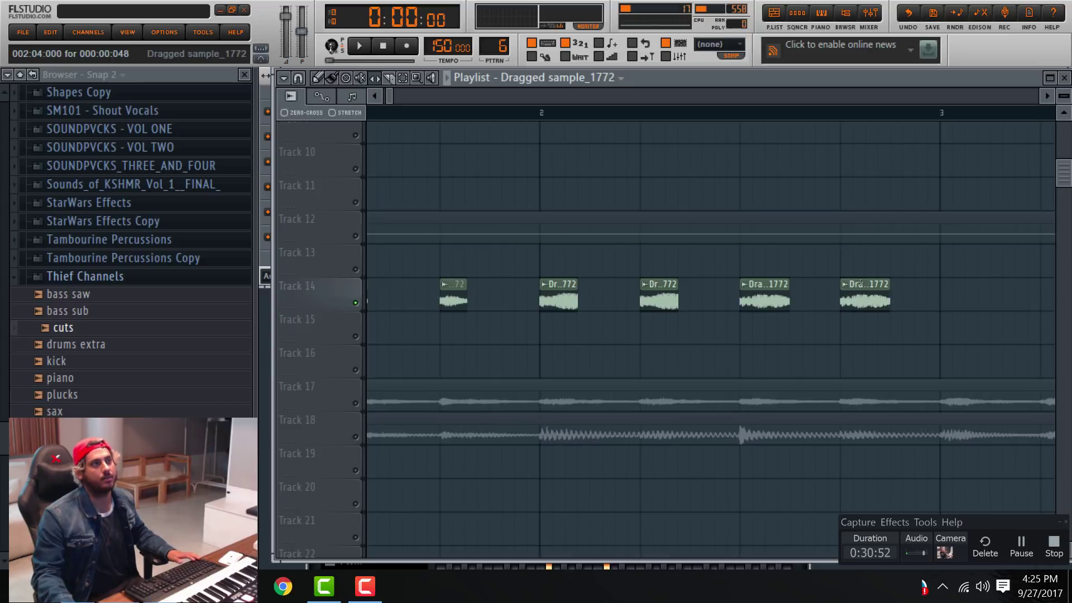
pyautogui.scroll(-3, 862, 285)
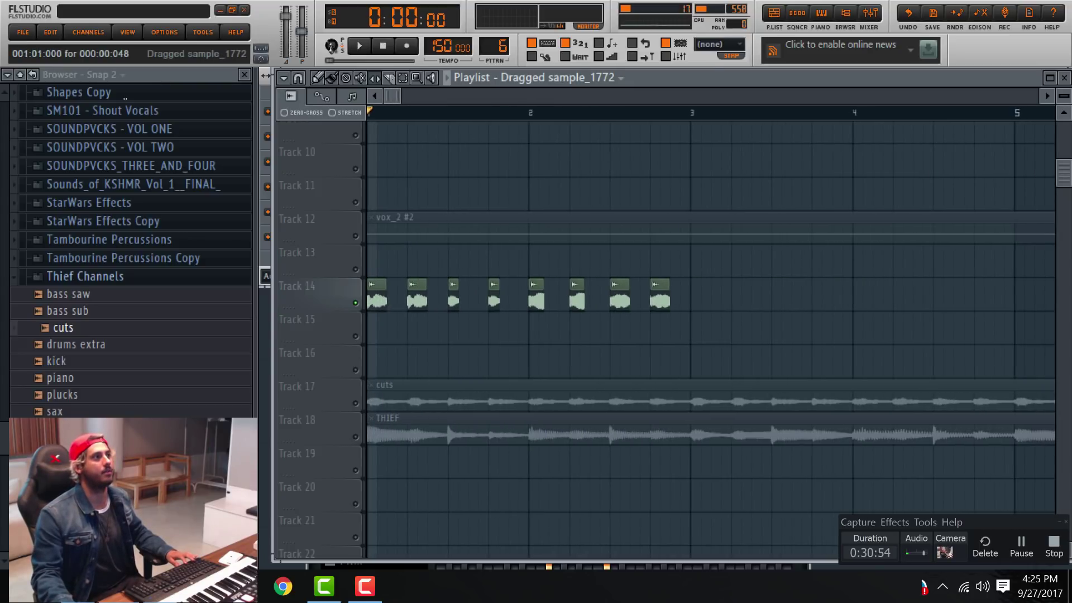
# Route the Dragged sample_1772 channel to mixer insert 10 and select that insert.
pyautogui.doubleClick(375, 298)
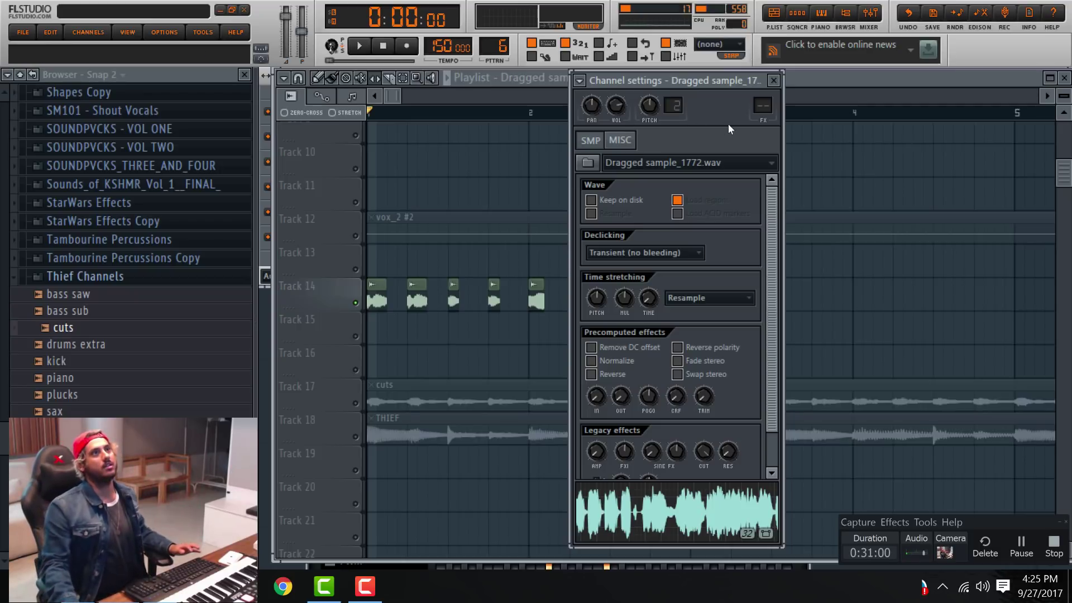
pyautogui.click(869, 14)
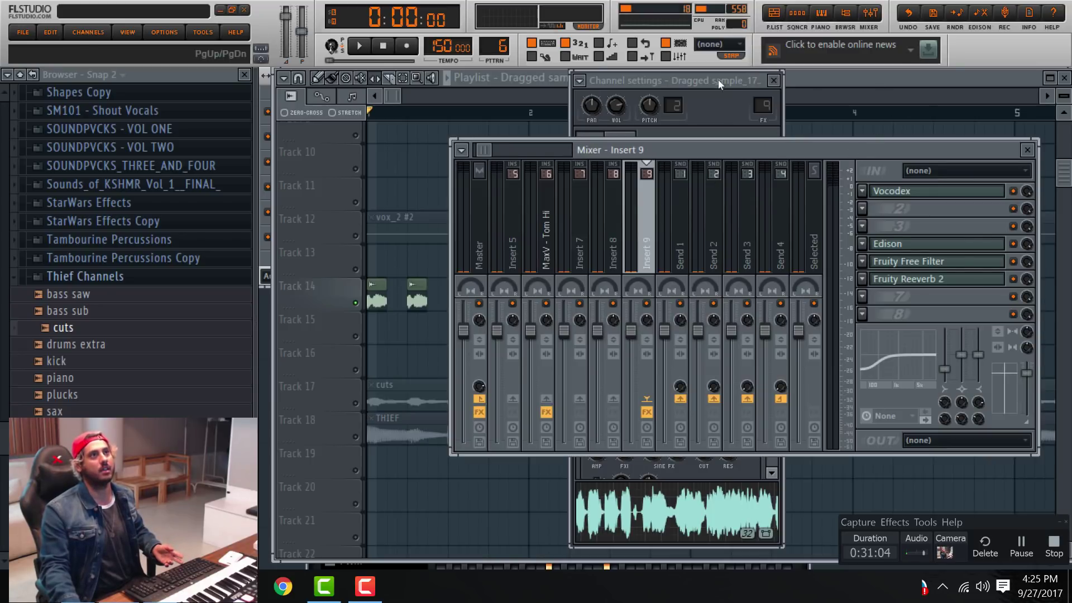
pyautogui.moveTo(757, 103); pyautogui.dragTo(758, 96)
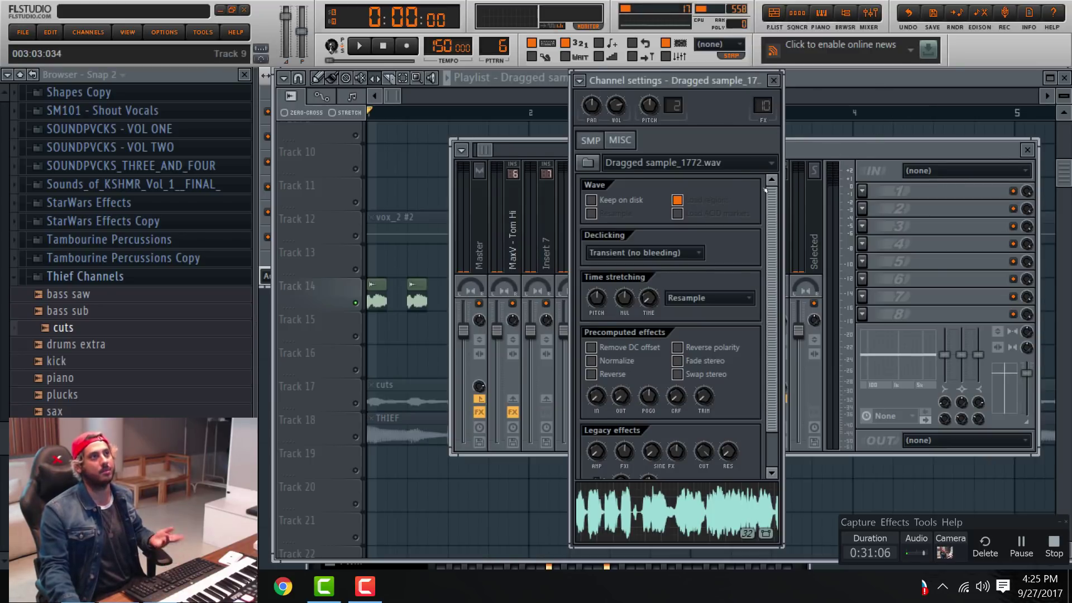
pyautogui.click(806, 161)
pyautogui.click(646, 163)
# Add Fruity Reeverb 2 to the slice channel's mixer insert and set its wet level to 66% while auditioning.
pyautogui.moveTo(782, 221)
pyautogui.click(865, 220)
pyautogui.click(932, 224)
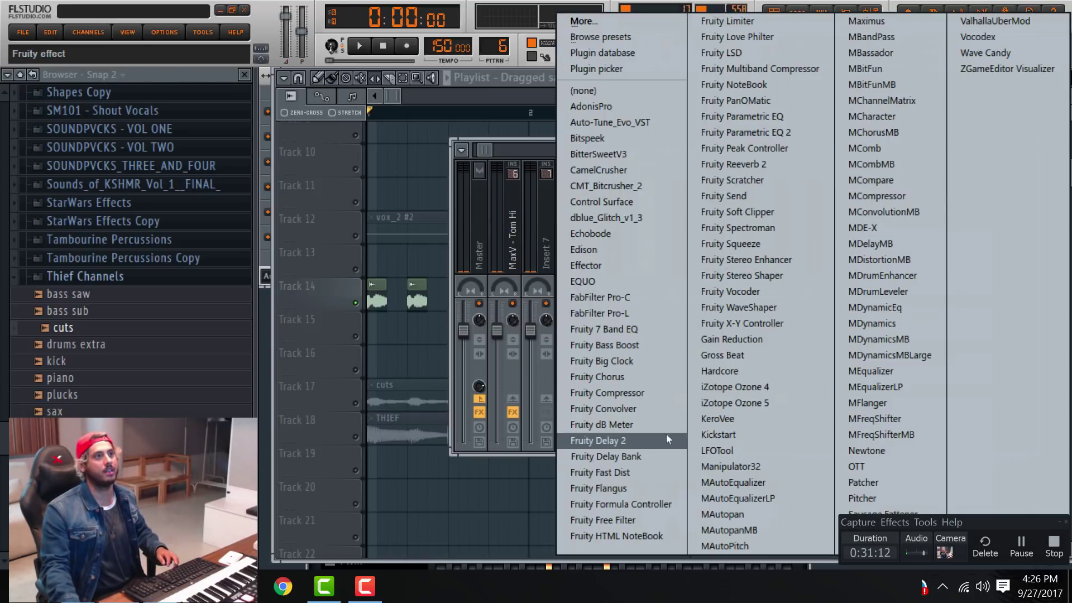
pyautogui.click(733, 164)
pyautogui.press('space')
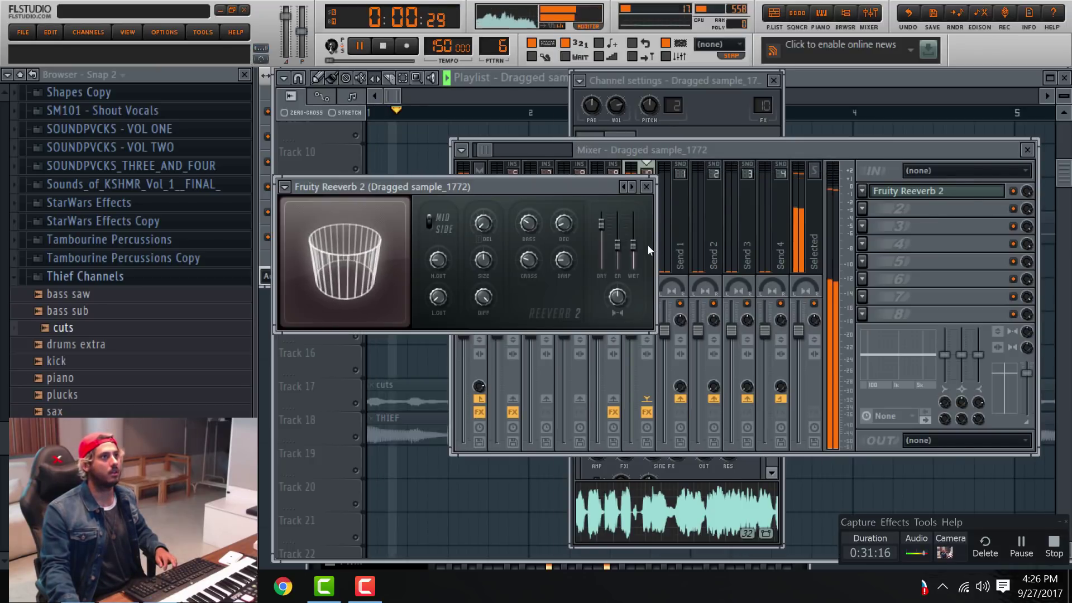
pyautogui.moveTo(633, 246); pyautogui.dragTo(633, 239)
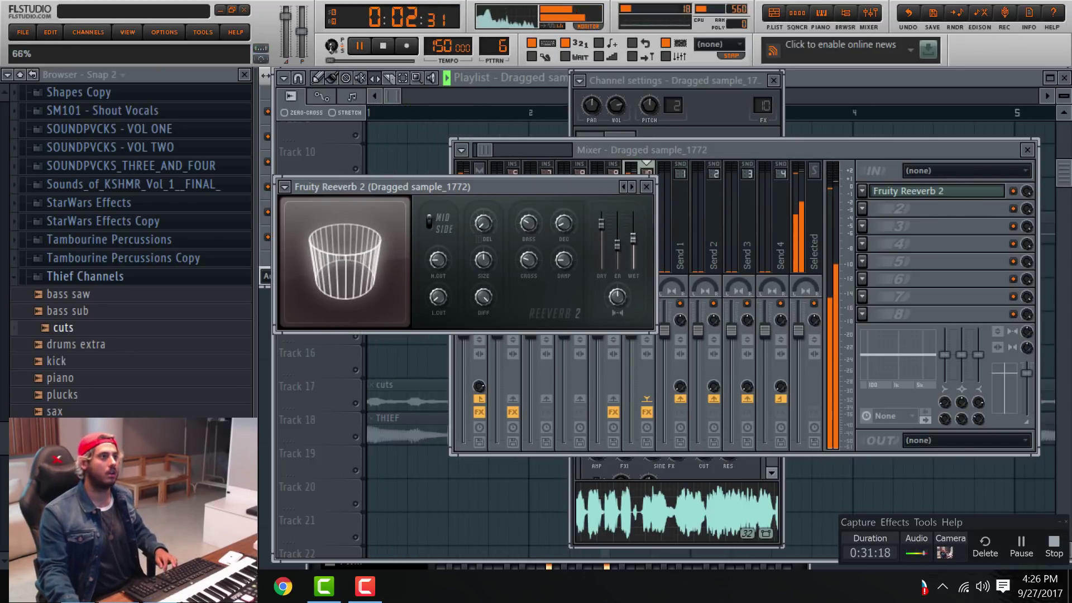
pyautogui.press('space')
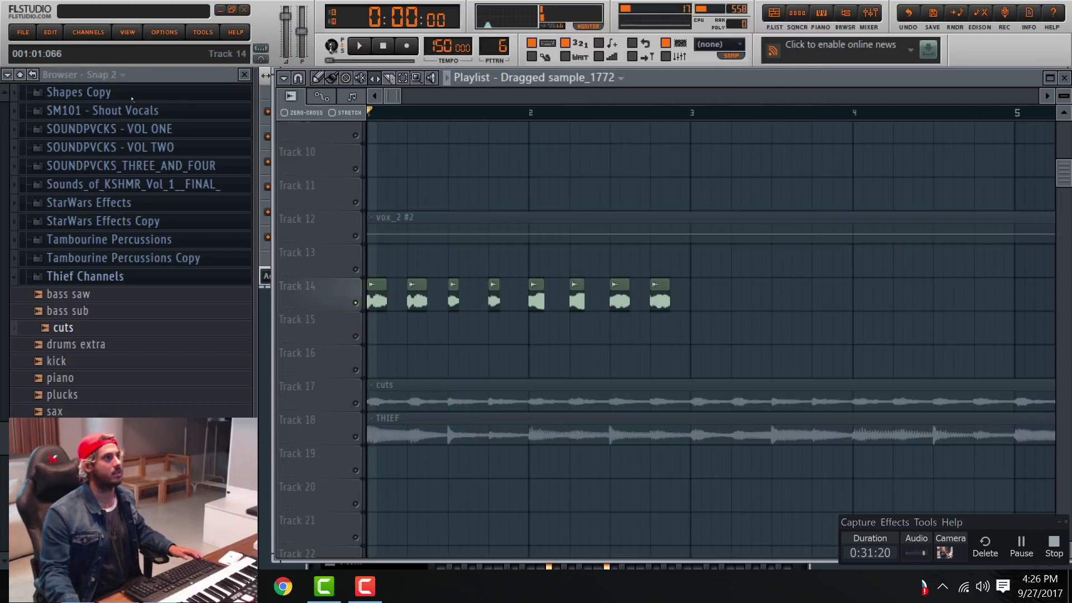
# Slip the audio inside the beat 2 slice of bar 1 on Track 14 and audition it.
pyautogui.scroll(4, 368, 301)
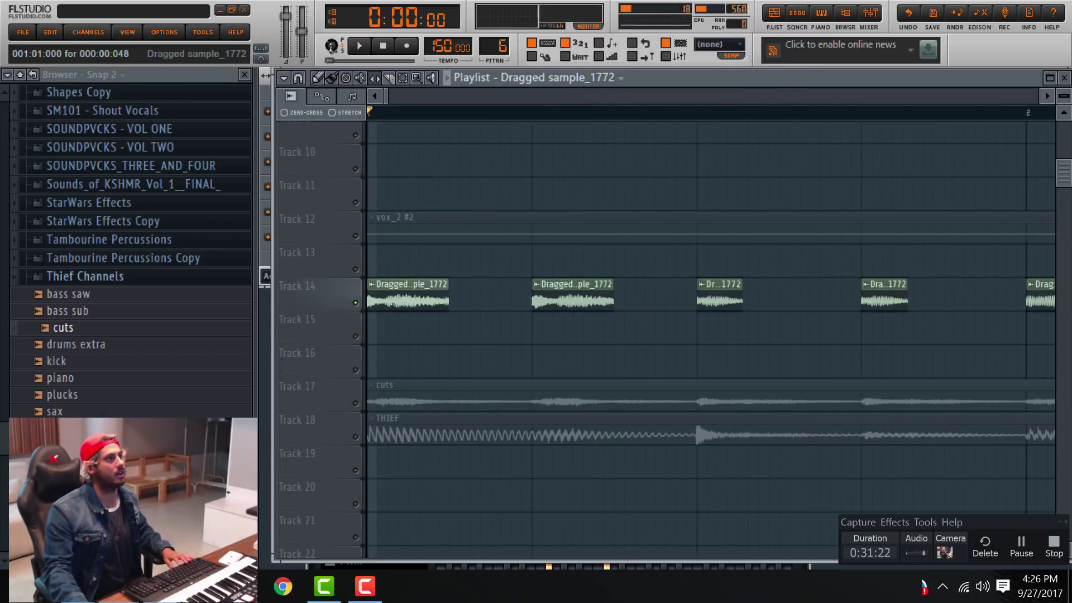
pyautogui.press('space')
pyautogui.press('space')
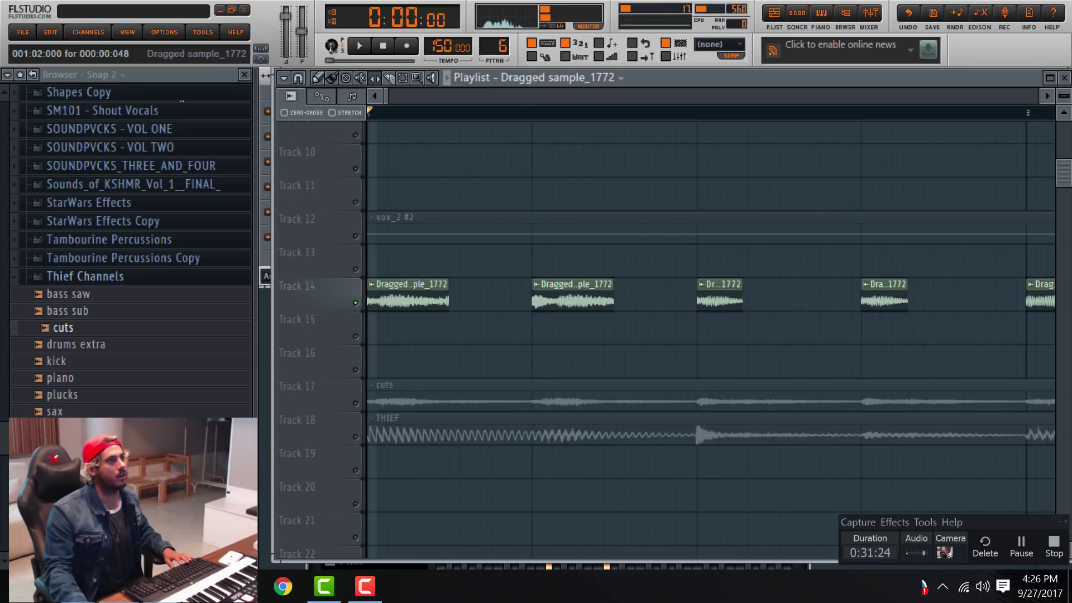
pyautogui.press('space')
pyautogui.press('space')
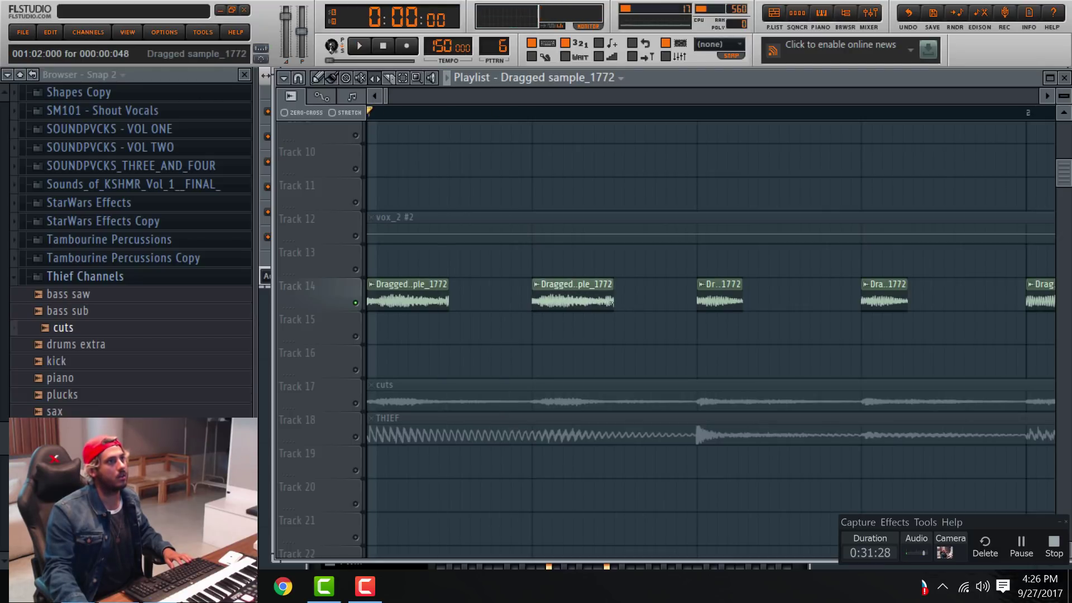
pyautogui.press('space')
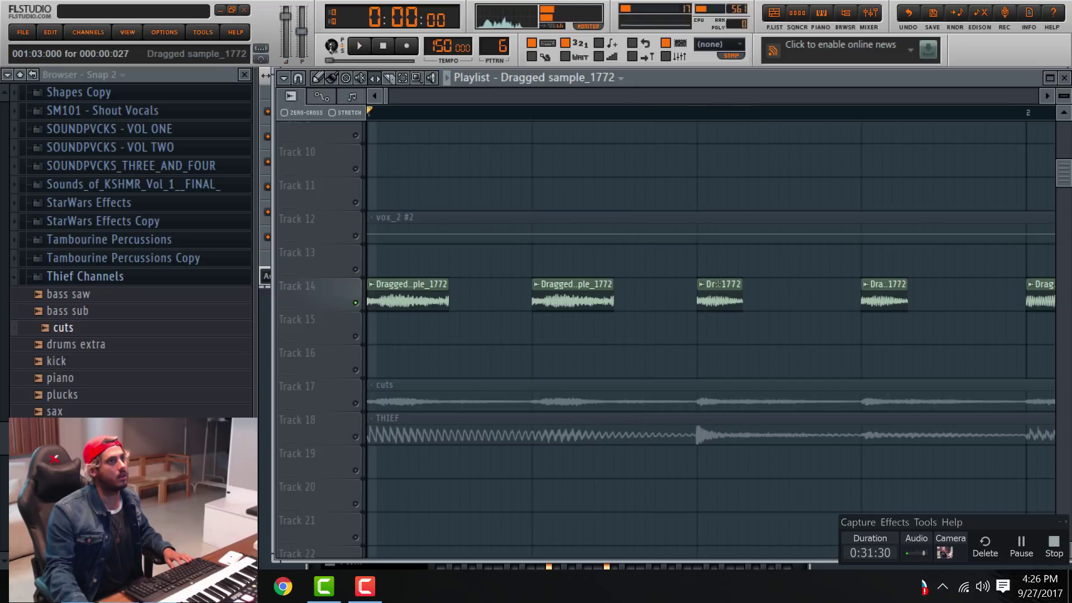
# Audition the slices from the start while checking their levels in the mixer.
pyautogui.press('space')
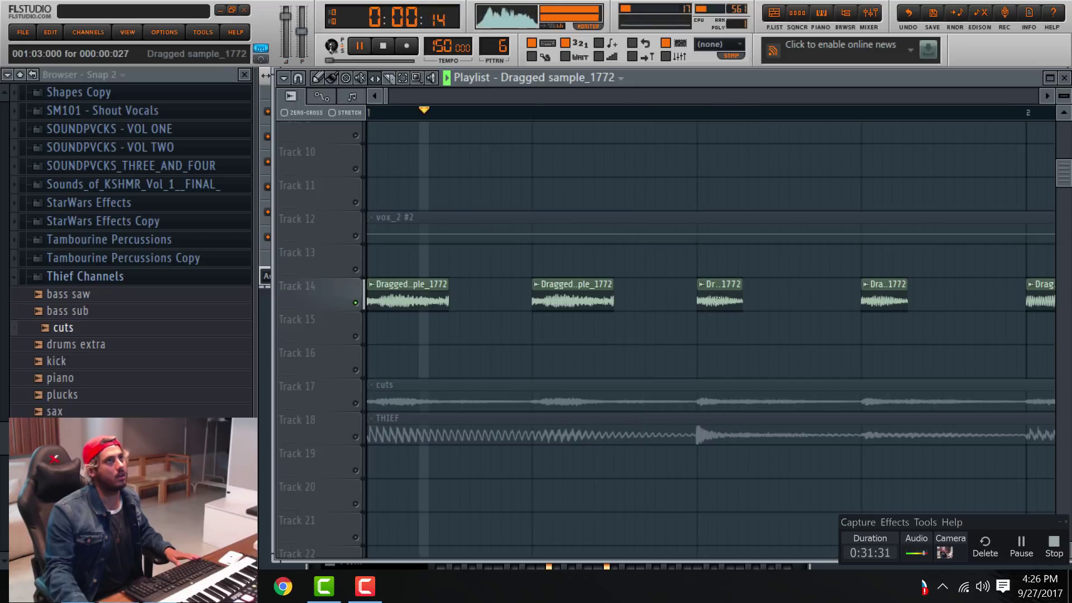
pyautogui.click(877, 18)
pyautogui.press('space')
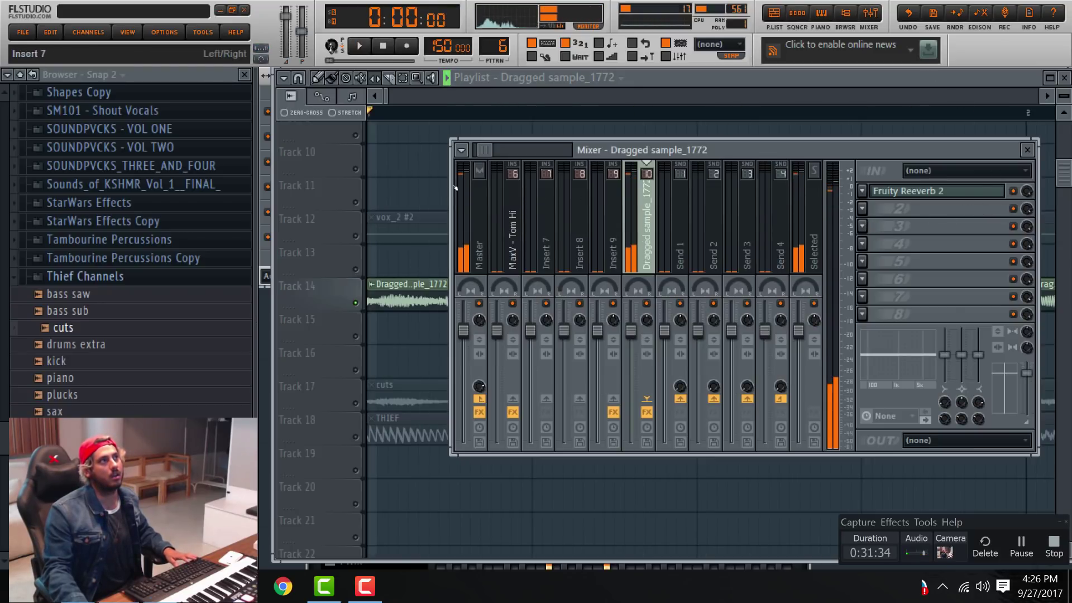
pyautogui.press('F9')
# Set the snap to 1/4 beat and place a 48-tick slice between beats 1 and 2 of bar 1 on Track 14.
pyautogui.click(302, 78)
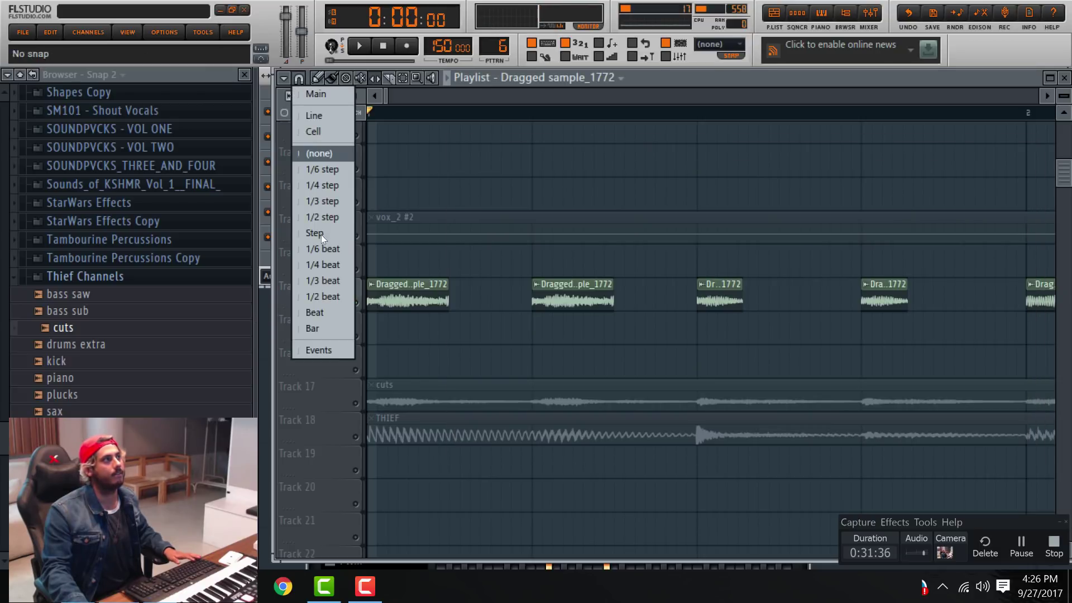
pyautogui.click(325, 263)
pyautogui.scroll(2, 368, 284)
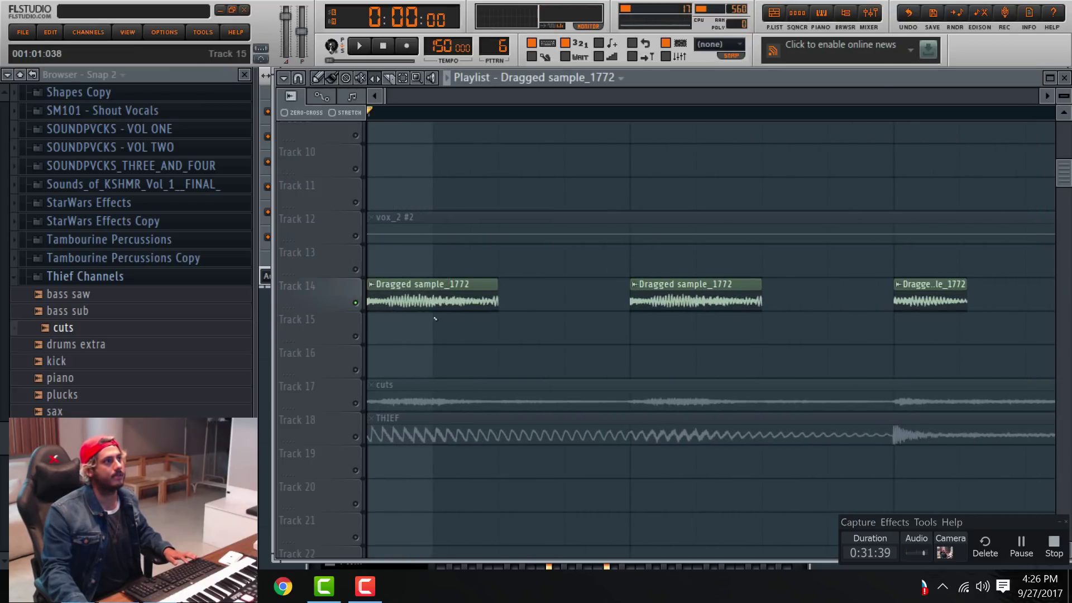
pyautogui.click(496, 328)
pyautogui.moveTo(552, 320); pyautogui.dragTo(559, 278)
pyautogui.press('space')
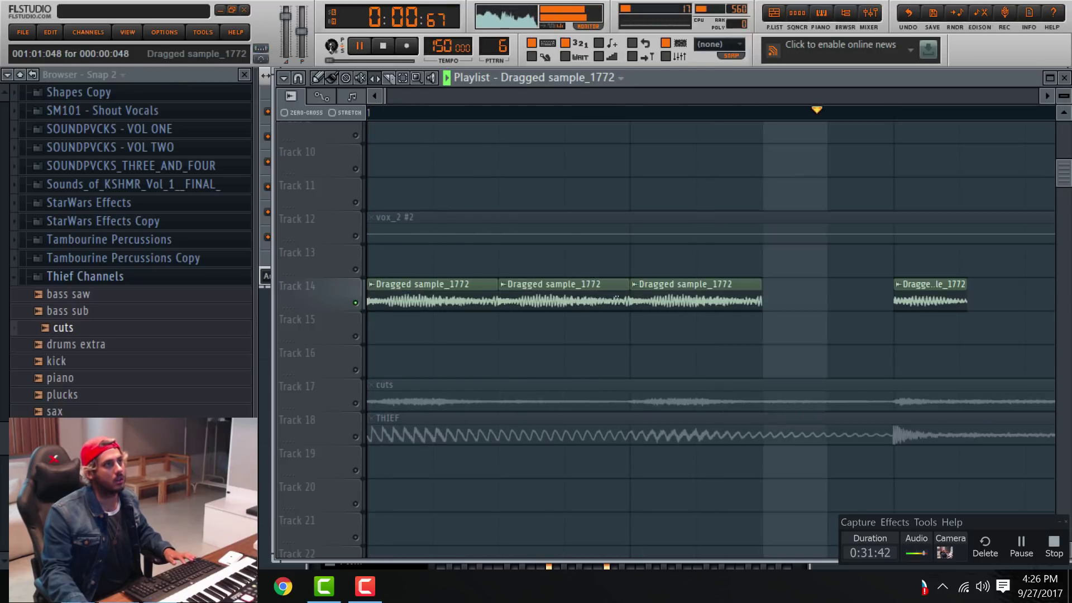
# Try the Crossfade (bleeding) declicking mode on the slice channel during playback.
pyautogui.doubleClick(682, 284)
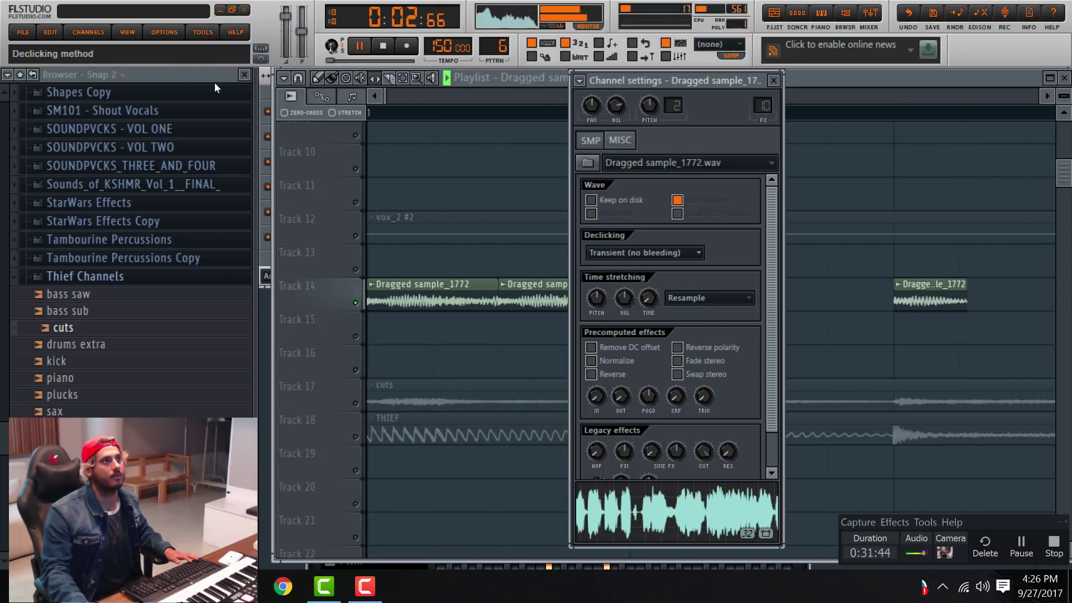
pyautogui.click(642, 253)
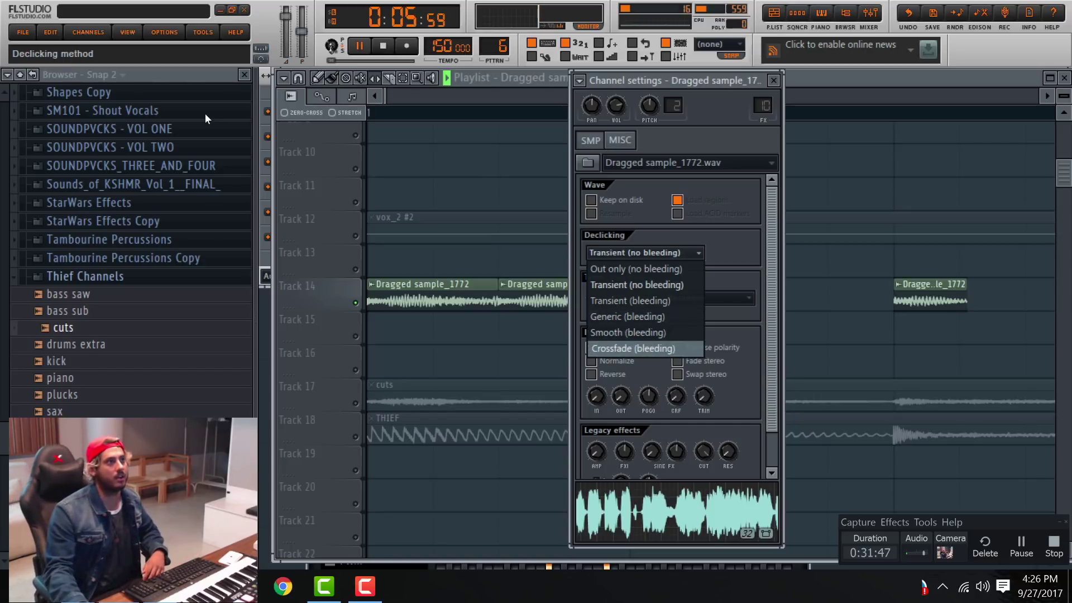
pyautogui.click(620, 348)
pyautogui.click(539, 356)
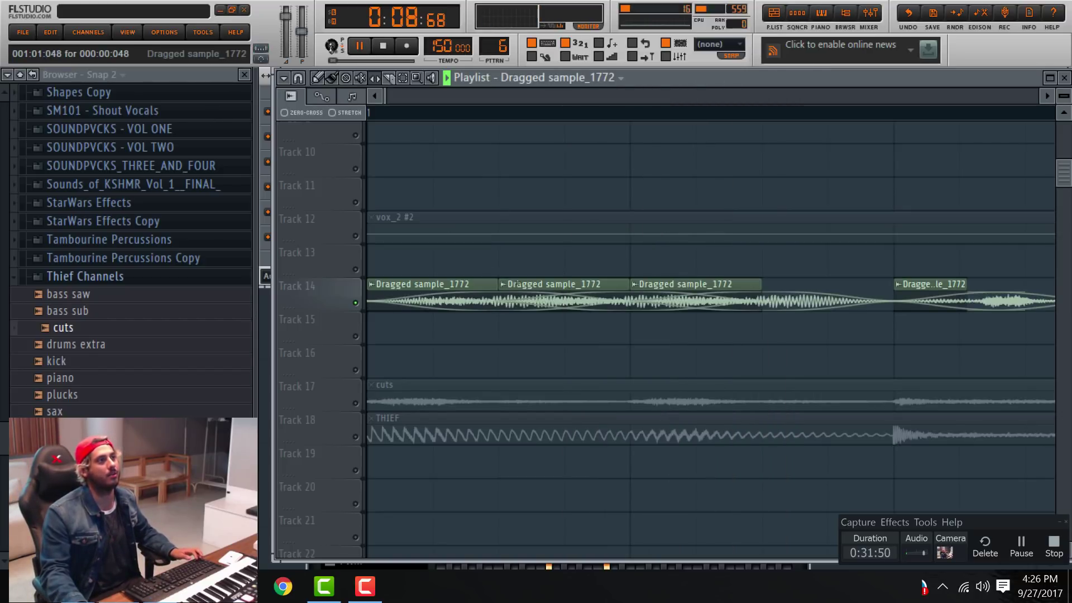
# Set the slice channel's declicking mode to Transient (bleeding).
pyautogui.doubleClick(517, 283)
pyautogui.click(682, 297)
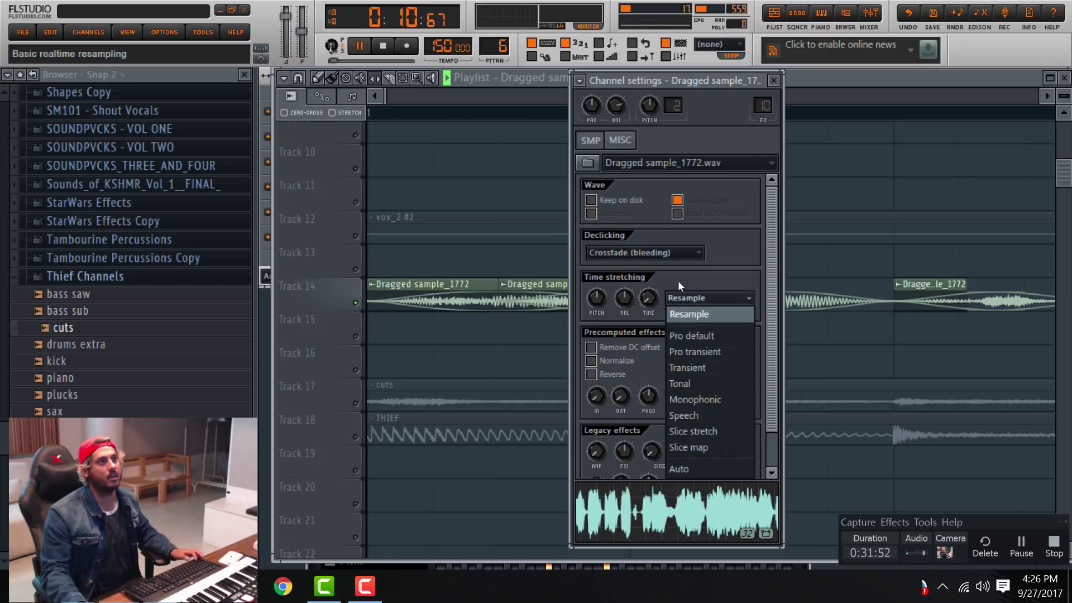
pyautogui.click(692, 256)
pyautogui.click(623, 347)
pyautogui.click(659, 254)
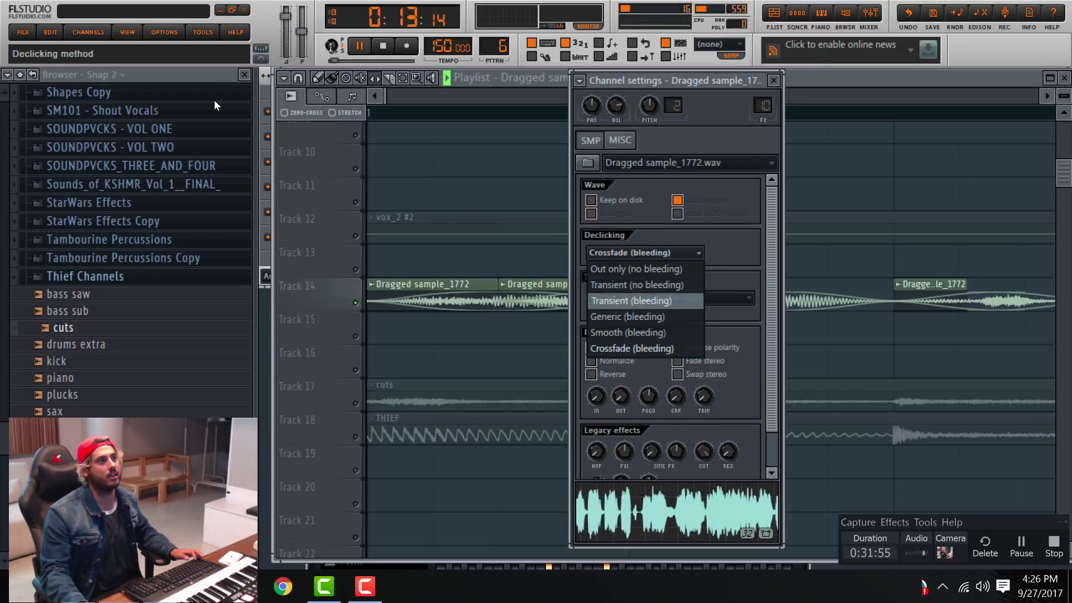
pyautogui.click(631, 300)
pyautogui.press('Escape')
# With snapping off, shorten the added half-beat slice in bar 1 to 35 ticks and trim the end of the first slice.
pyautogui.scroll(2, 541, 311)
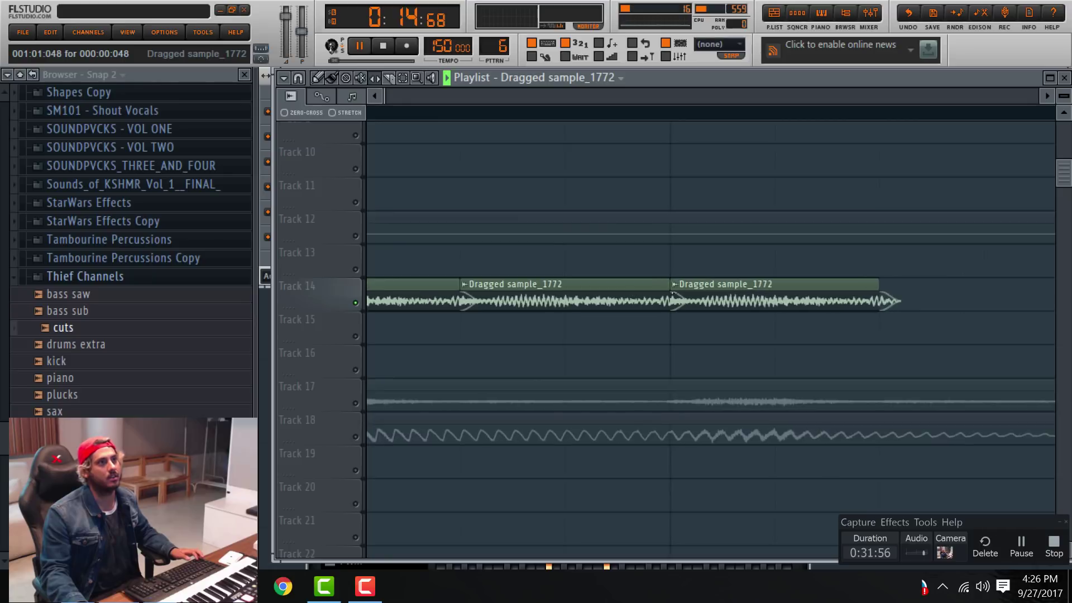
pyautogui.click(299, 78)
pyautogui.click(316, 154)
pyautogui.moveTo(669, 285); pyautogui.dragTo(613, 284)
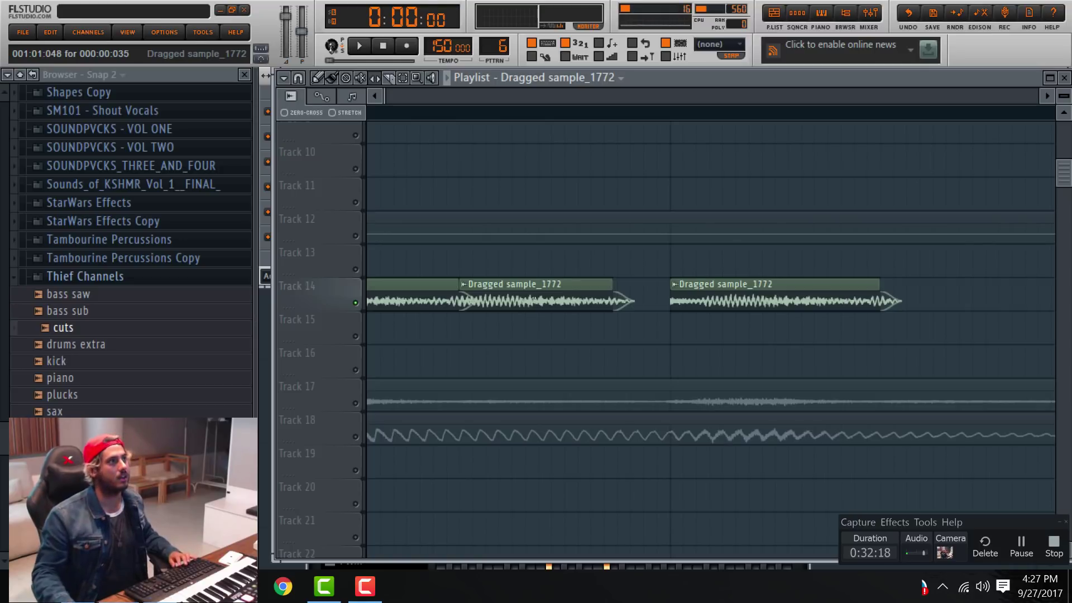
pyautogui.moveTo(425, 291); pyautogui.dragTo(407, 291)
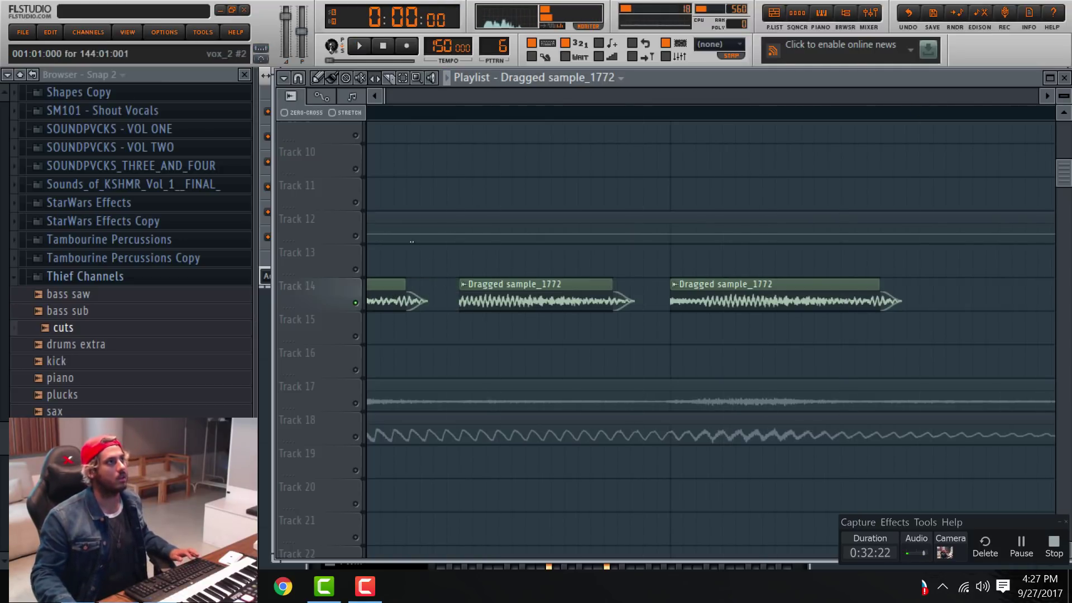
# Shorten the half-beat slice in bar 1 on Track 14 further and audition the whole pattern.
pyautogui.scroll(-5, 412, 241)
pyautogui.scroll(4, 335, 157)
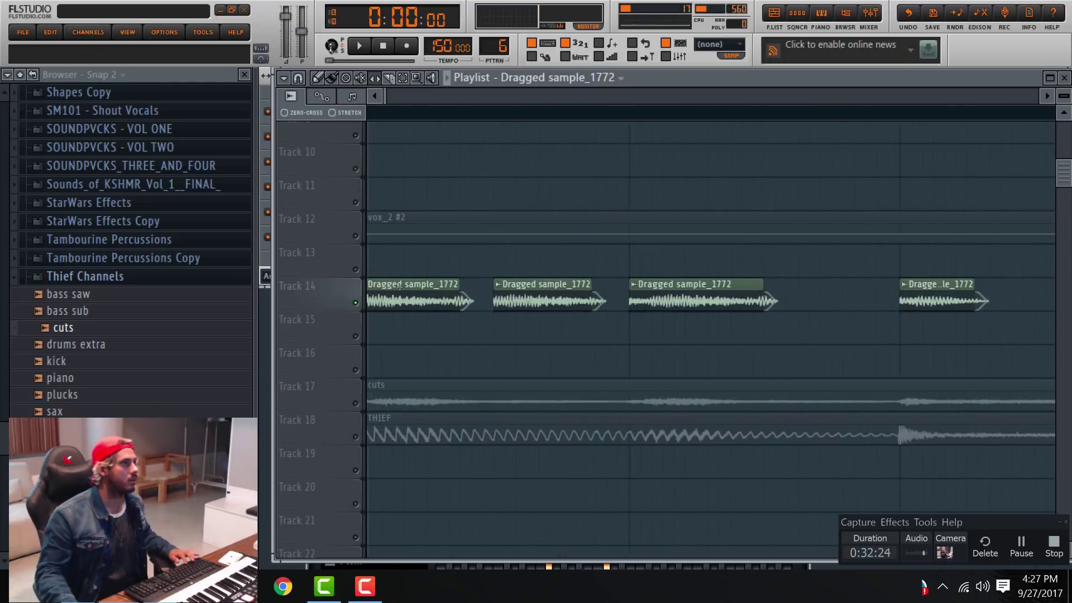
pyautogui.scroll(1, 383, 280)
pyautogui.moveTo(602, 301); pyautogui.dragTo(544, 310)
pyautogui.press('space')
pyautogui.scroll(-2, 507, 274)
pyautogui.scroll(-2, 507, 273)
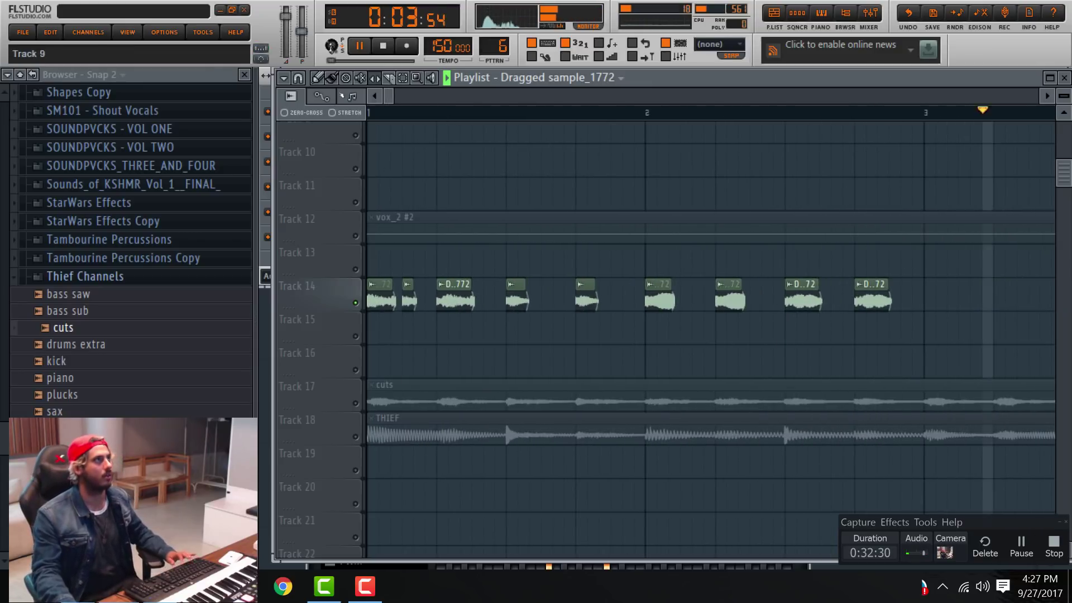
# Stop playback and set the playlist snap to Bar.
pyautogui.press('space')
pyautogui.click(297, 78)
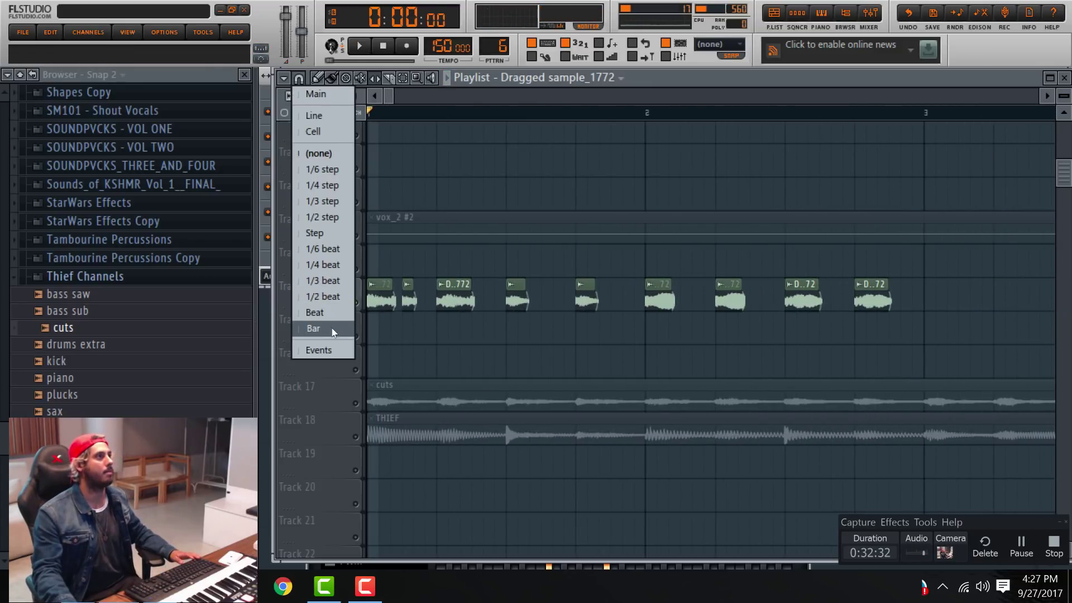
pyautogui.click(313, 330)
# Unmute Track 6 and Track 7 in the playlist and audition them together with the vocal slices.
pyautogui.scroll(3, 349, 186)
pyautogui.click(355, 201)
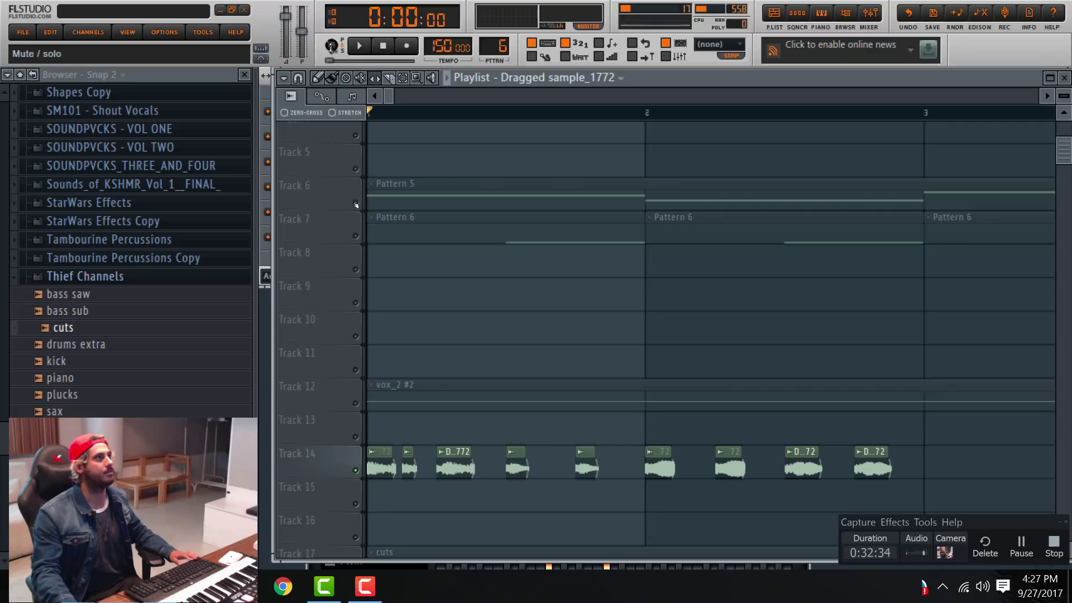
pyautogui.click(355, 235)
pyautogui.press('space')
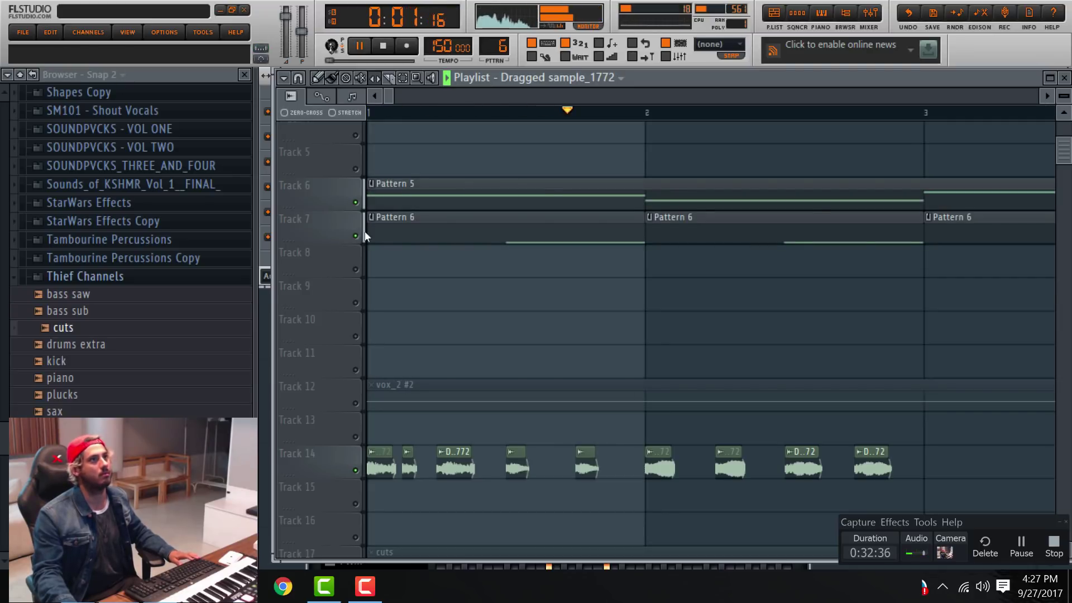
pyautogui.keyDown('ctrl'); pyautogui.scroll(-3, 461, 375); pyautogui.keyUp('ctrl')
pyautogui.press('space')
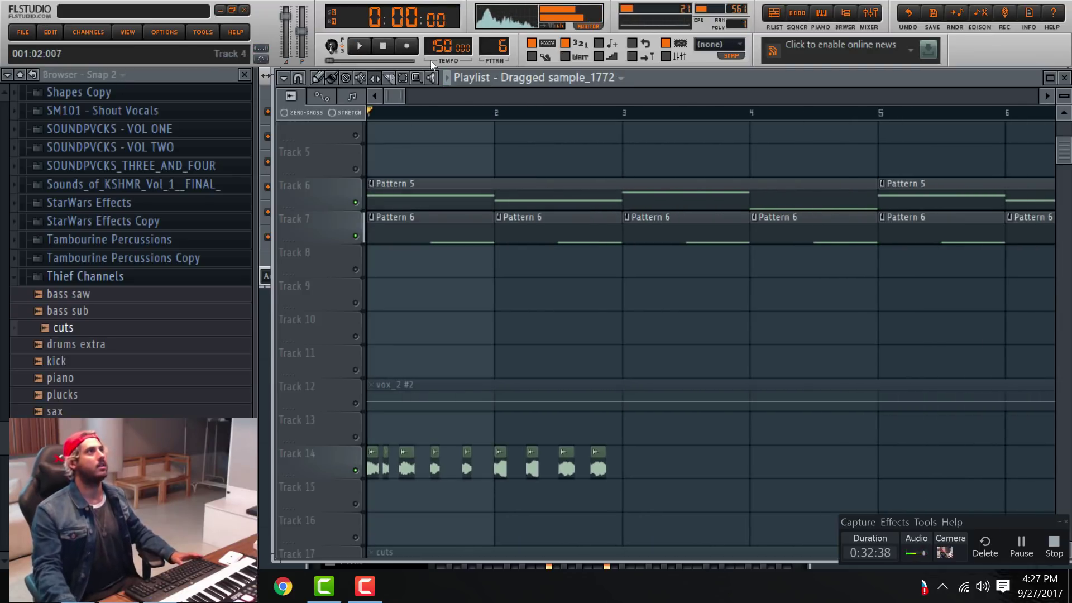
# Select the two-bar slice pattern on Track 14 and, with snapping on Bar, repeat it through the end of bar 8.
pyautogui.keyDown('ctrl'); pyautogui.moveTo(626, 450); pyautogui.dragTo(320, 459); pyautogui.keyUp('ctrl')
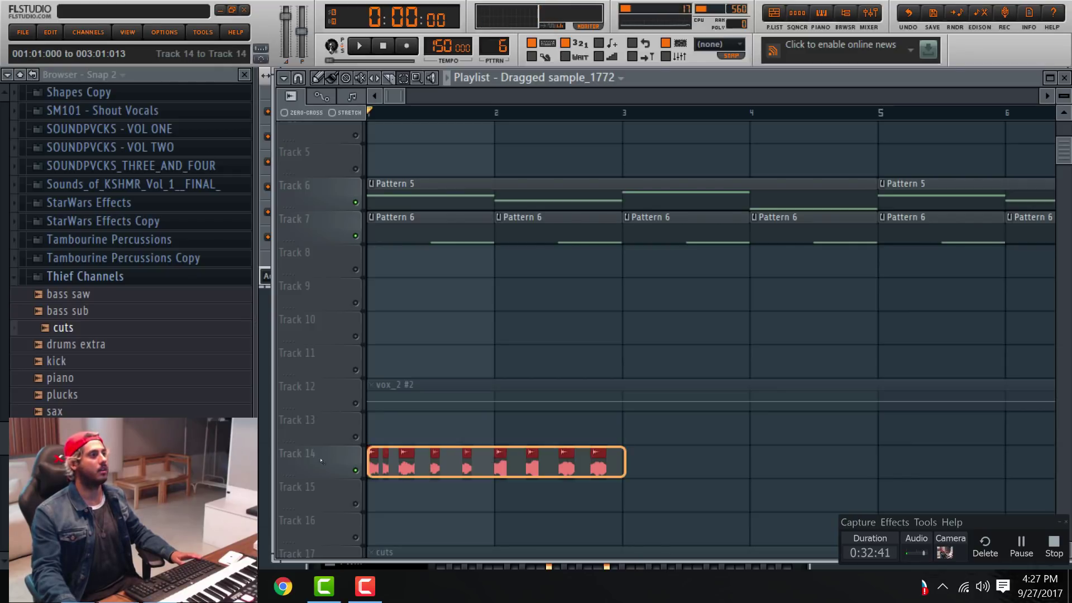
pyautogui.click(298, 78)
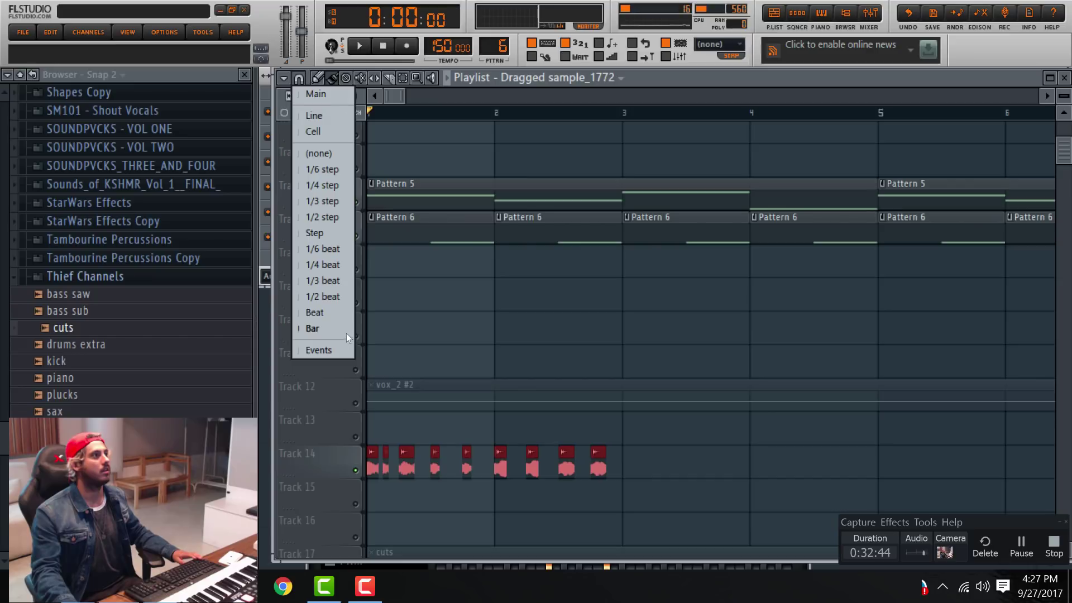
pyautogui.click(314, 328)
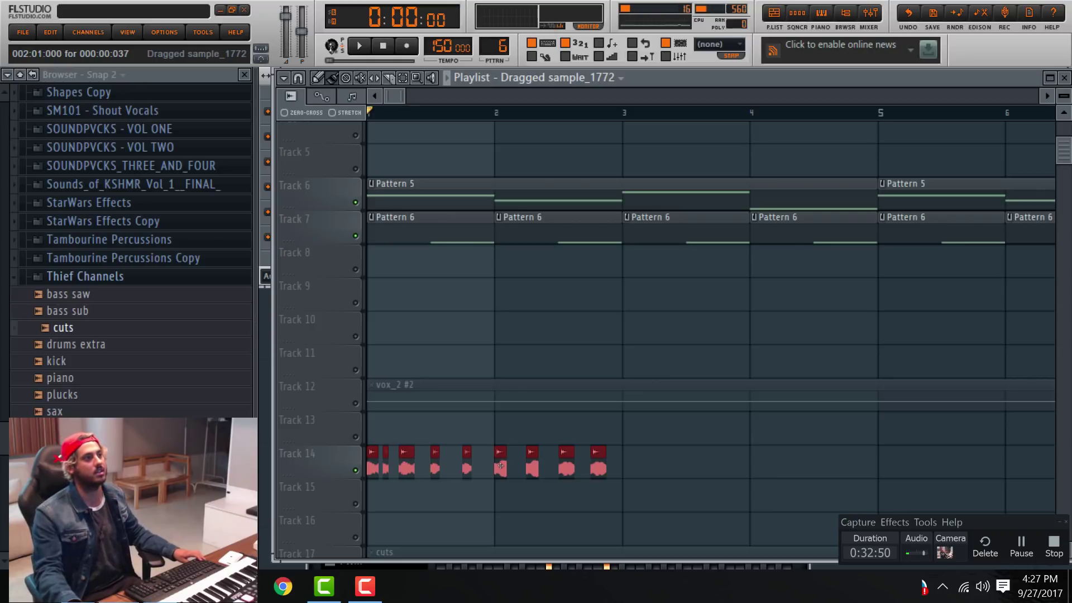
pyautogui.hotkey('ctrl', 'b')
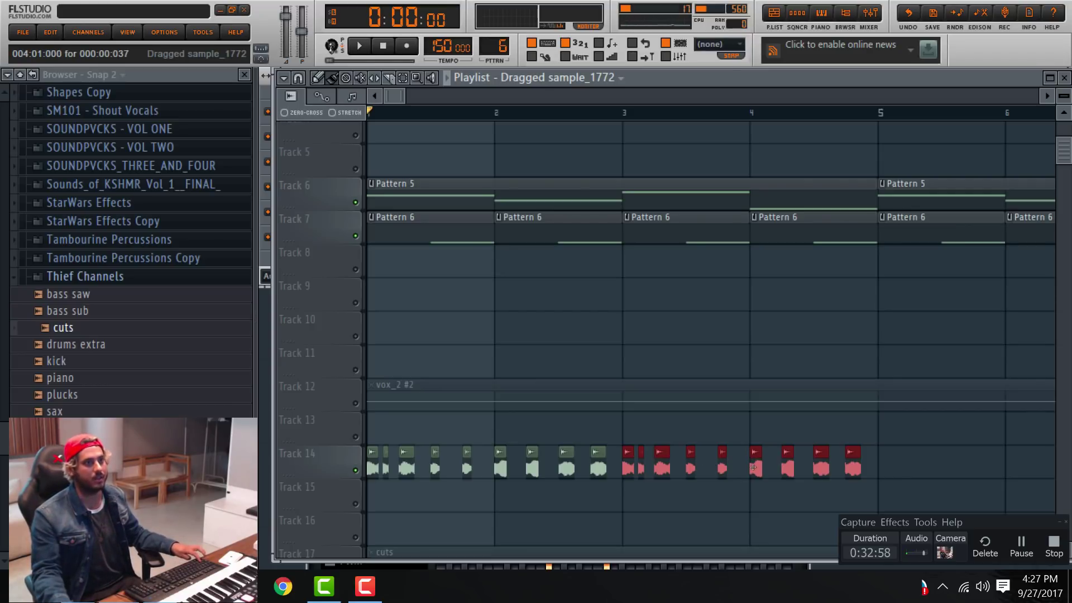
pyautogui.hotkey('ctrl', 'z')
pyautogui.scroll(-1, 675, 463)
pyautogui.moveTo(675, 464); pyautogui.dragTo(867, 456)
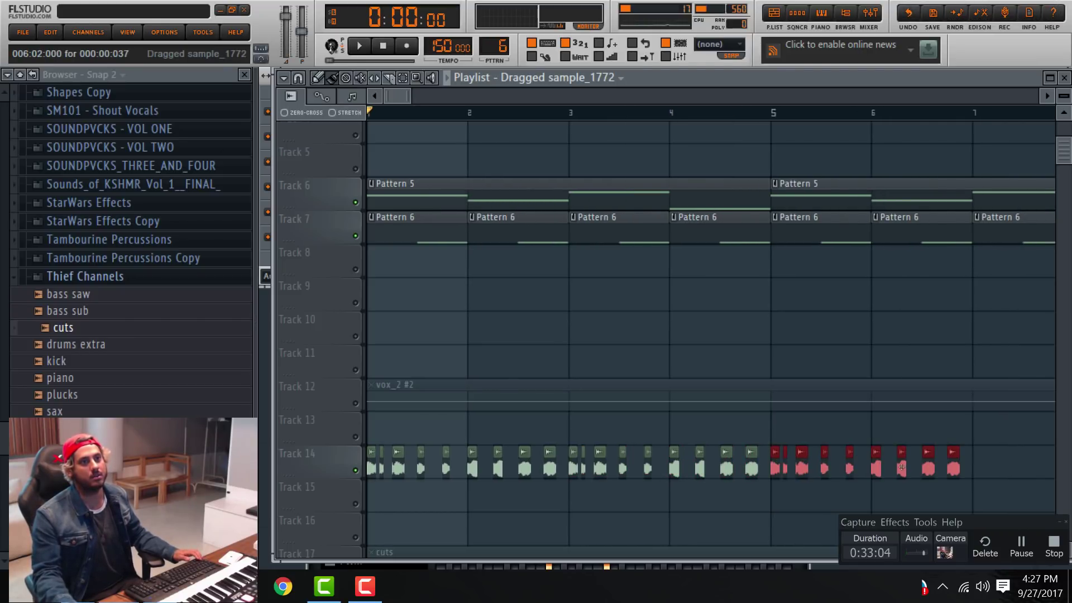
pyautogui.scroll(-5, 550, 400)
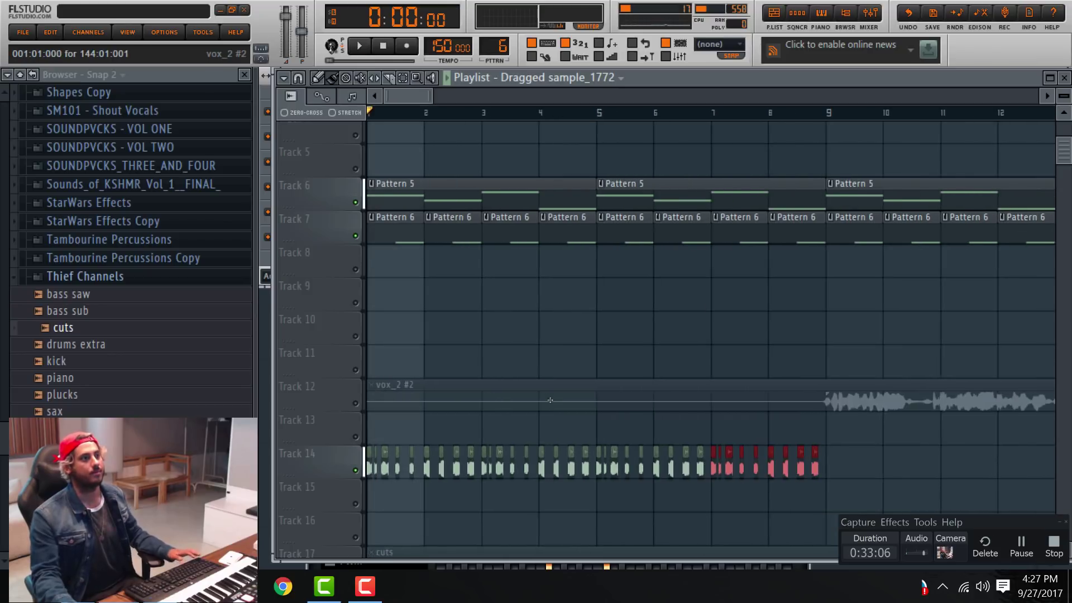
# Play the arrangement, set the slice channel's time stretching mode to Auto and bring up the reset option for its pitch shift.
pyautogui.press('space')
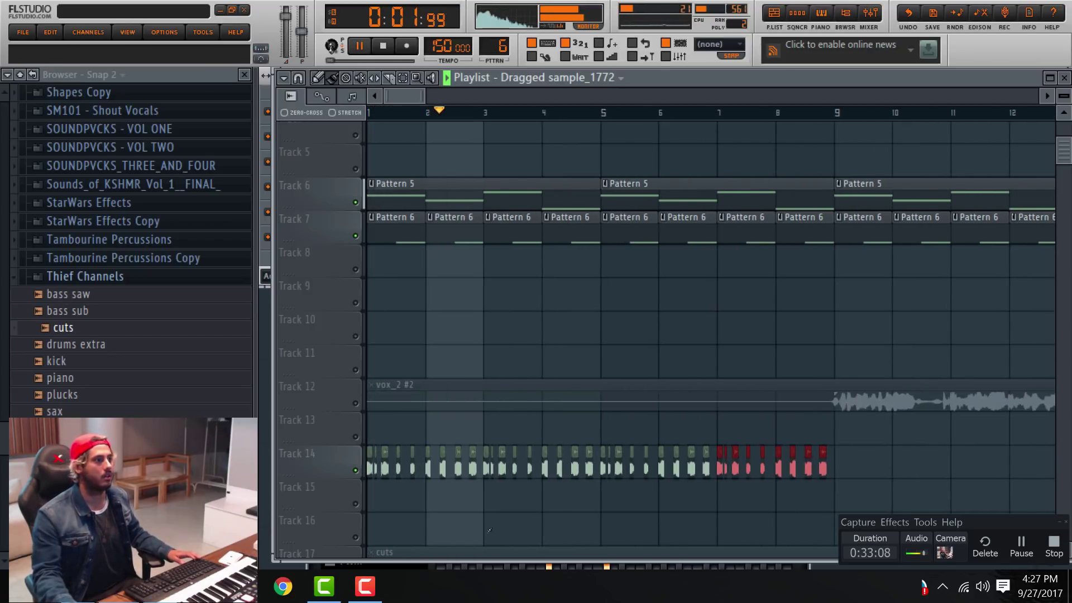
pyautogui.scroll(4, 472, 536)
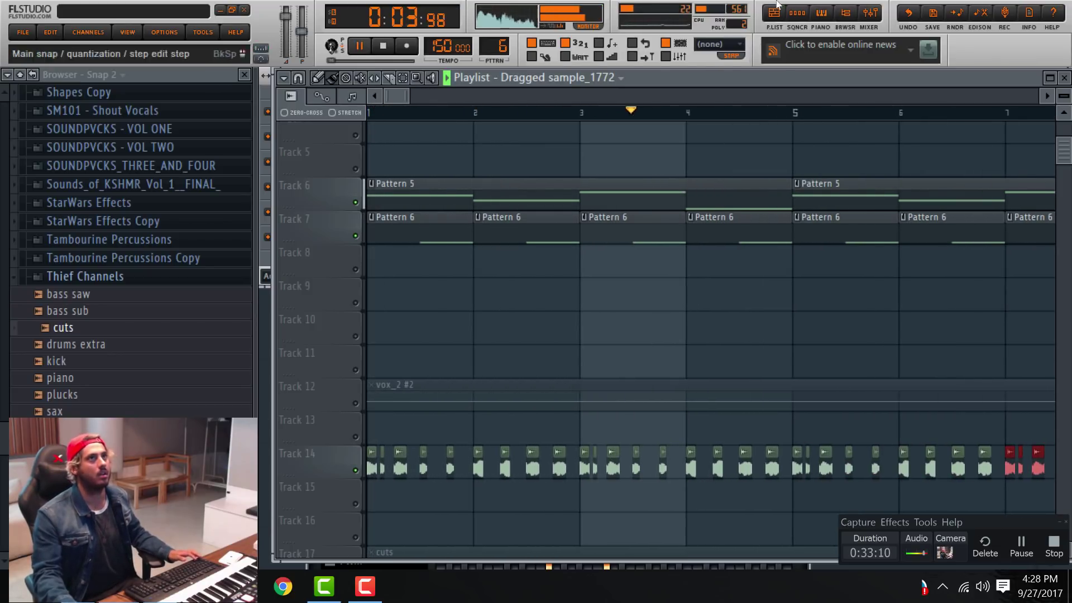
pyautogui.click(510, 450)
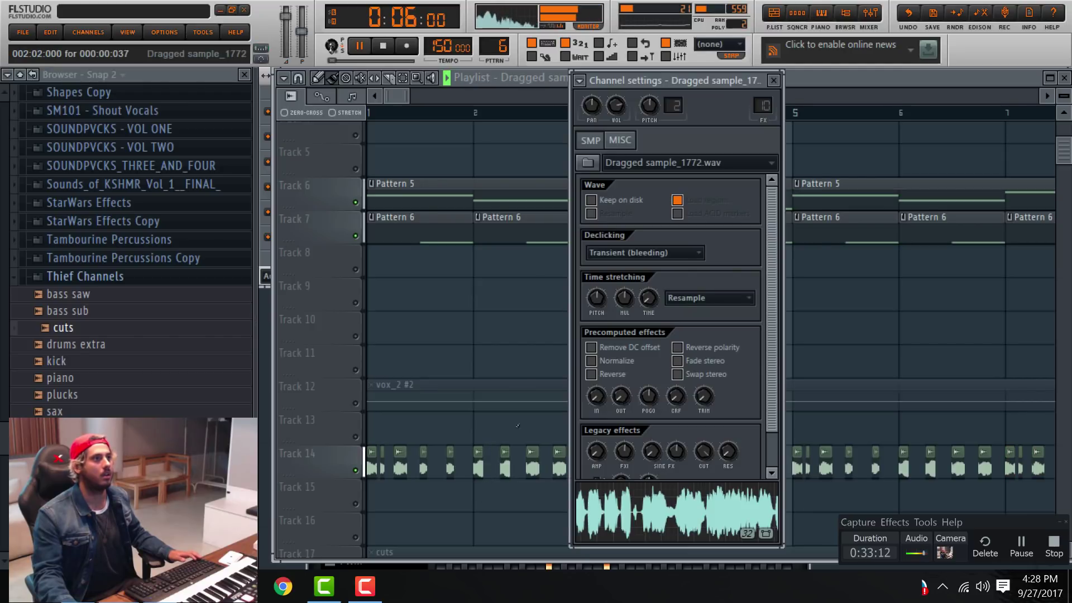
pyautogui.click(597, 298)
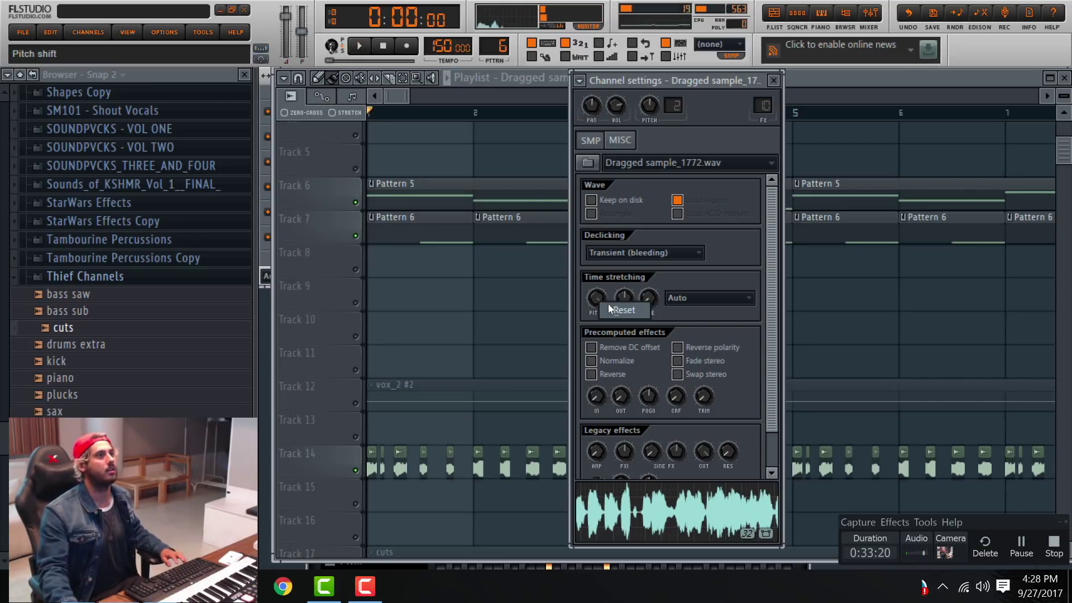
# Add Fruity Parametric EQ 2 to the third effect slot of the Dragged sample_1772 mixer insert.
pyautogui.click(870, 12)
pyautogui.click(886, 223)
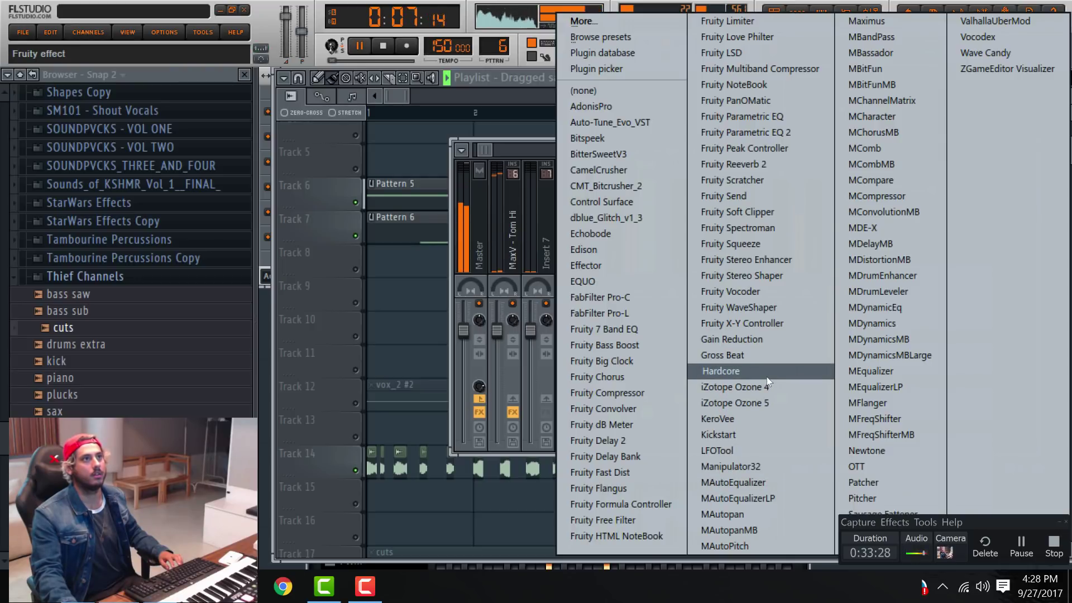
pyautogui.click(781, 133)
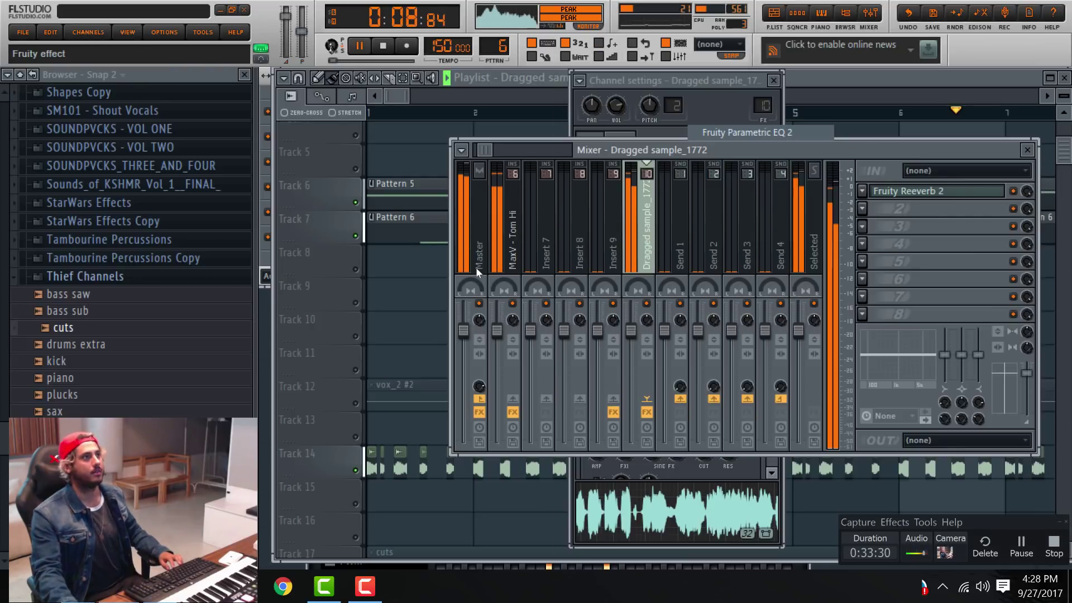
# Shape the EQ during playback with a low cut on band 1, a high cut on band 7, a dip on band 6 and a slight lift on band 5.
pyautogui.moveTo(435, 399); pyautogui.dragTo(489, 474)
pyautogui.moveTo(618, 399); pyautogui.dragTo(623, 375)
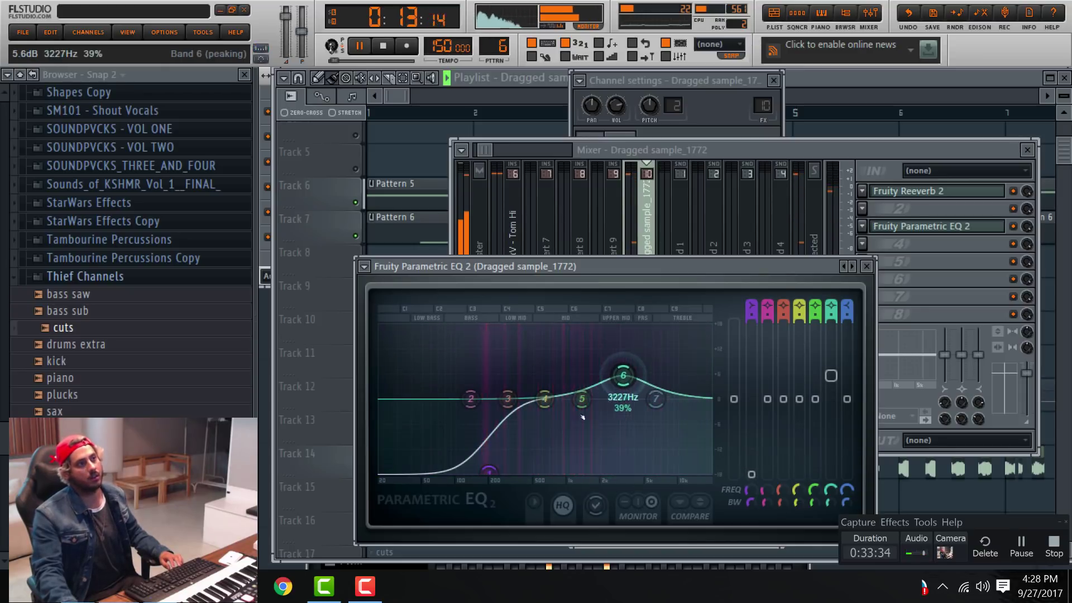
pyautogui.moveTo(545, 399); pyautogui.dragTo(710, 473)
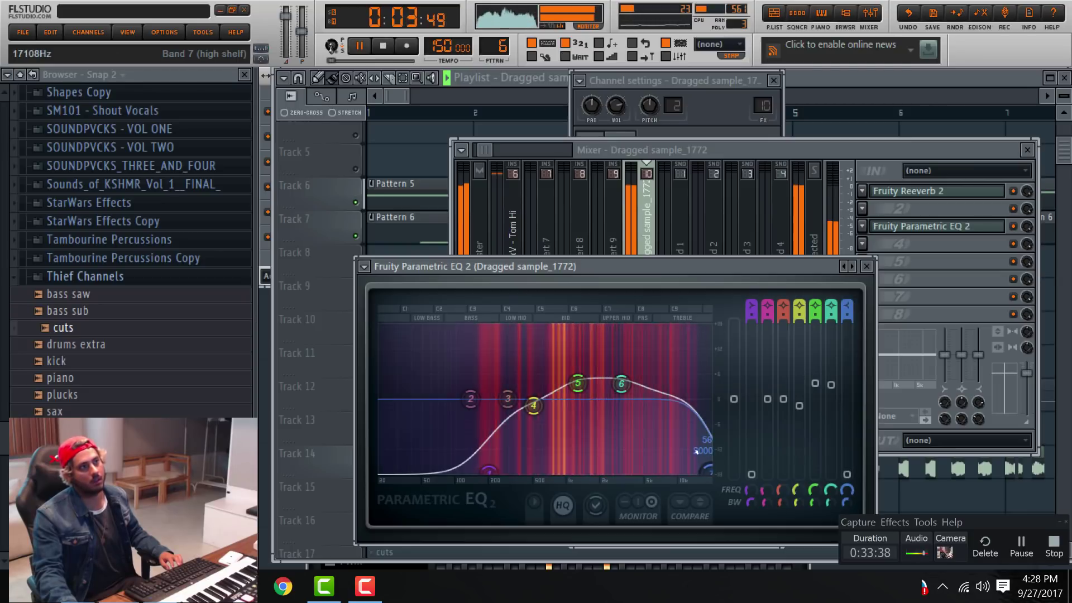
pyautogui.moveTo(622, 384); pyautogui.dragTo(632, 418)
pyautogui.moveTo(578, 383); pyautogui.dragTo(576, 390)
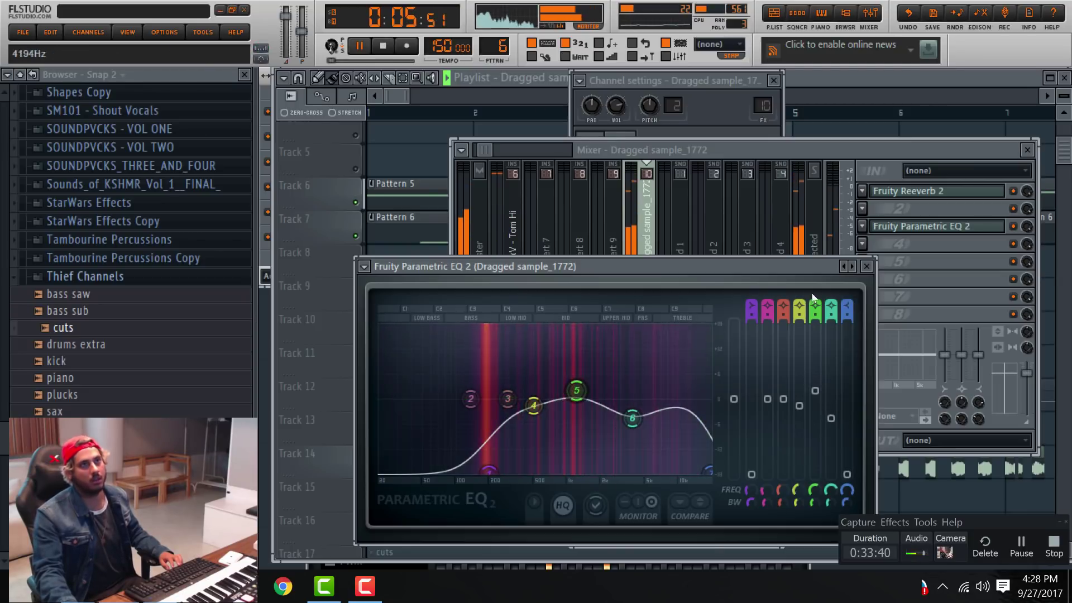
pyautogui.click(862, 243)
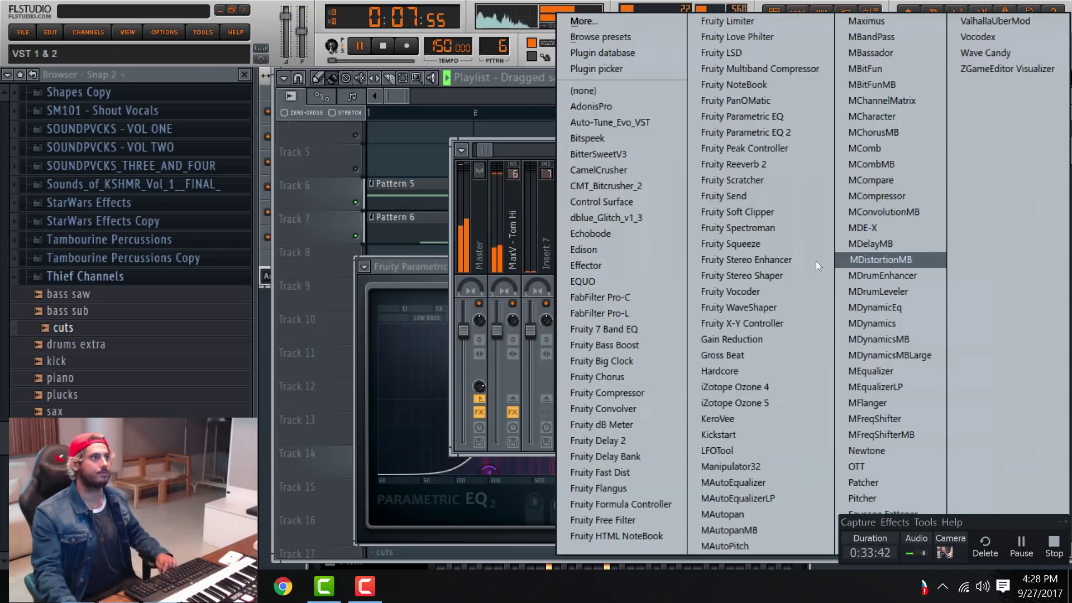
pyautogui.click(437, 268)
pyautogui.press('space')
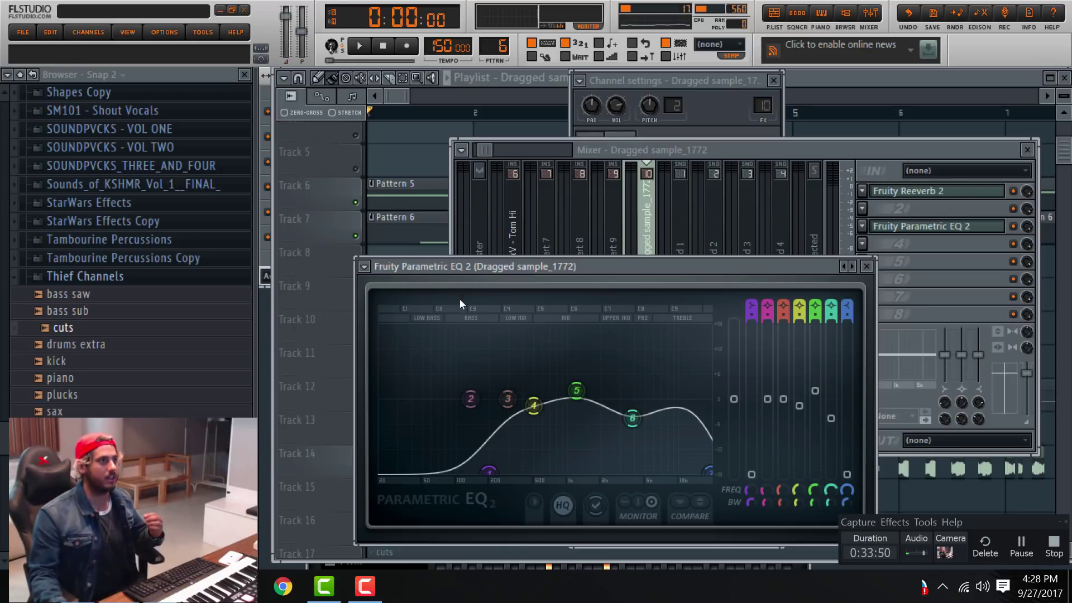
# Raise EQ band 5 at about 1344 Hz and set the EQ's main level to about -2.3 dB while auditioning.
pyautogui.moveTo(572, 395)
pyautogui.moveTo(577, 390); pyautogui.dragTo(575, 380)
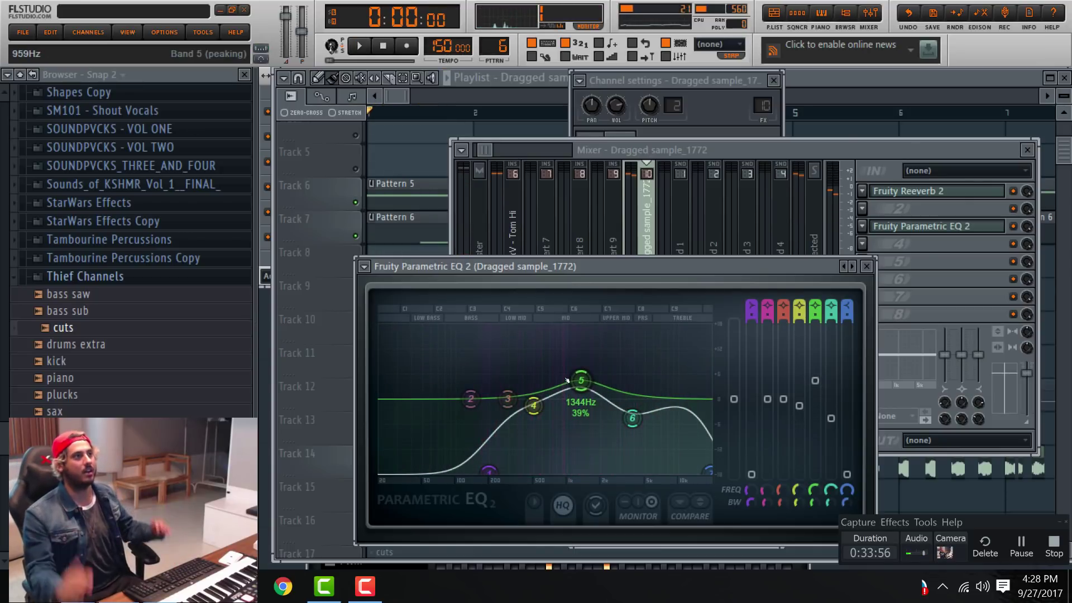
pyautogui.moveTo(729, 402); pyautogui.dragTo(733, 364)
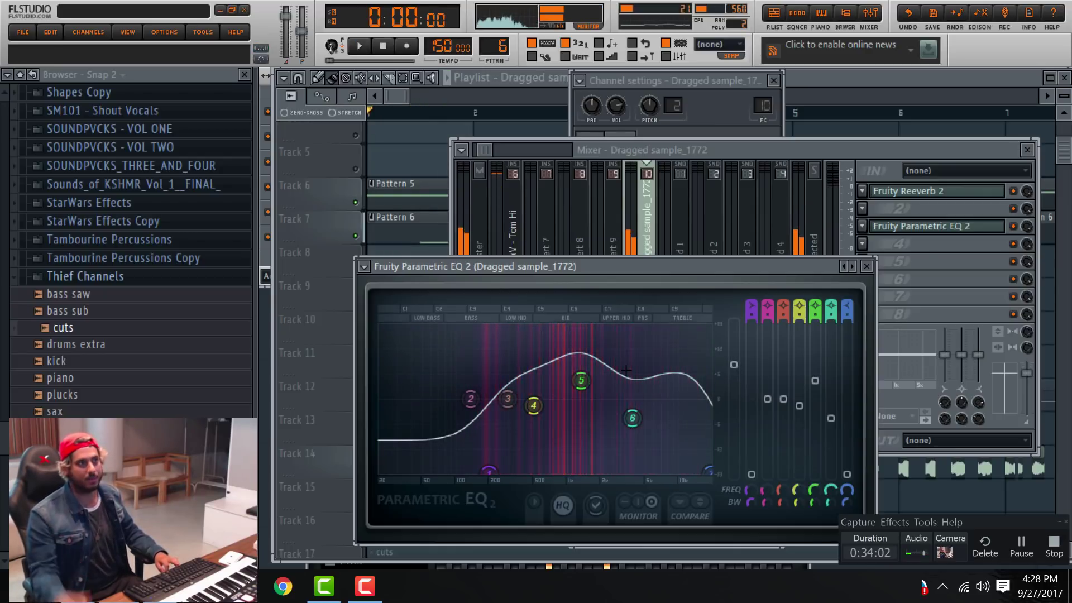
pyautogui.moveTo(733, 365); pyautogui.dragTo(734, 408)
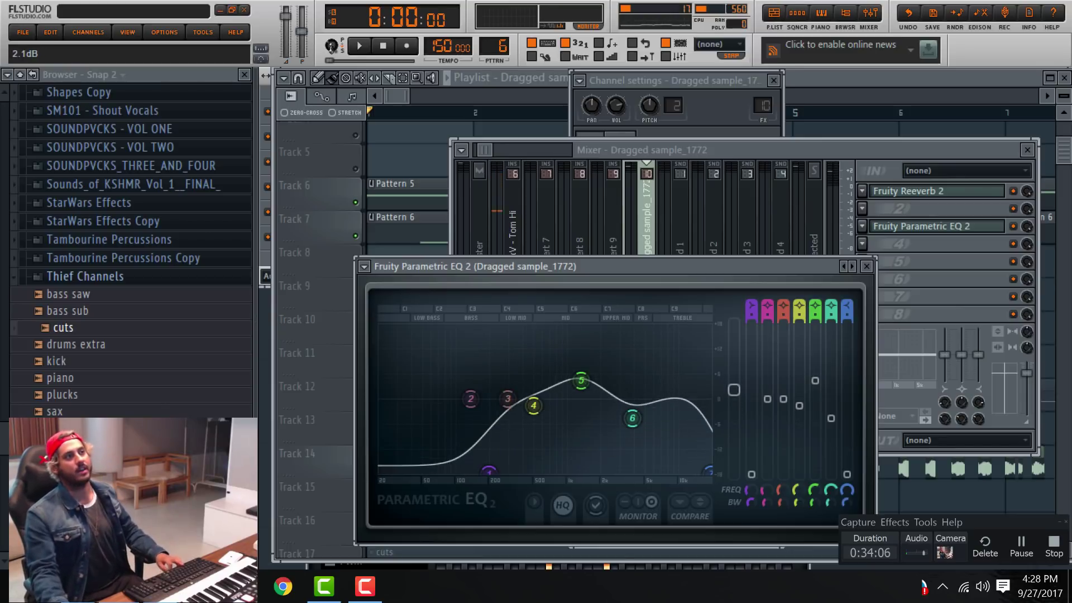
pyautogui.press('space')
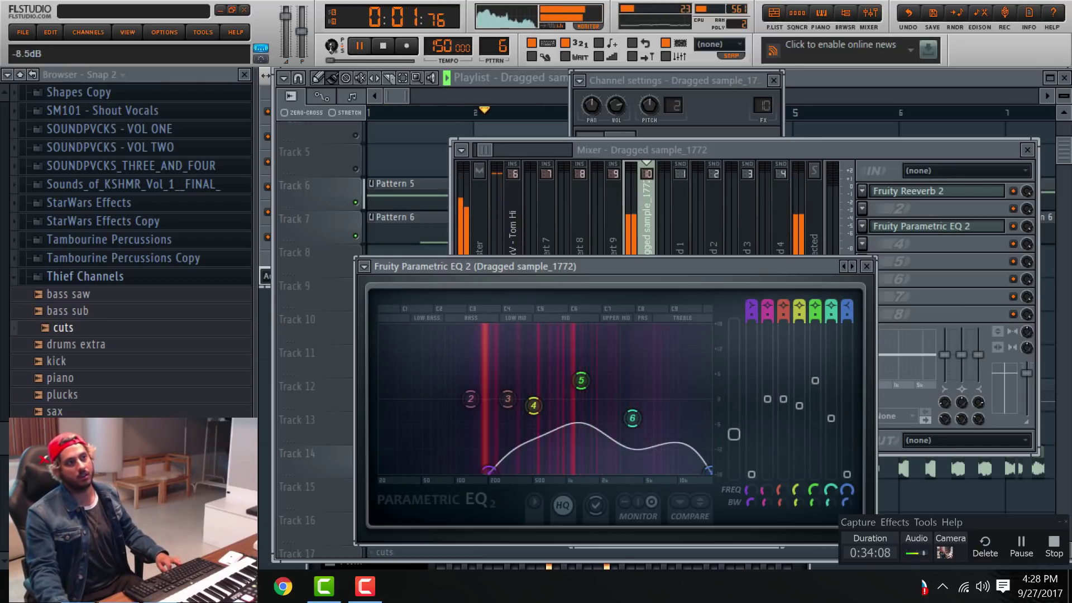
pyautogui.press('space')
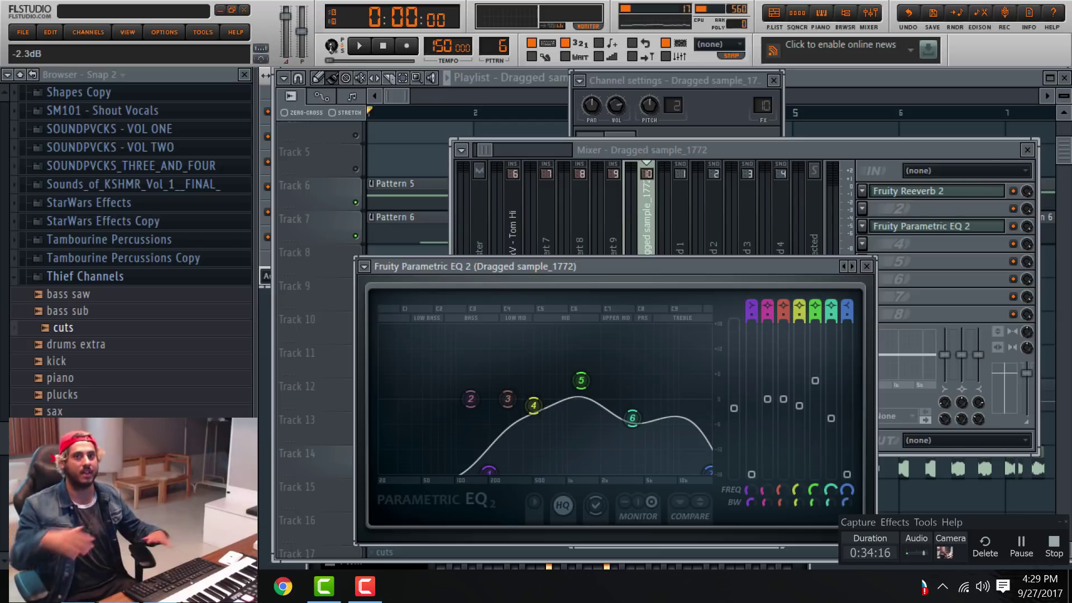
# Open Fruity Reeverb 2 on the slice insert and audition the slices with the reverb.
pyautogui.press('space')
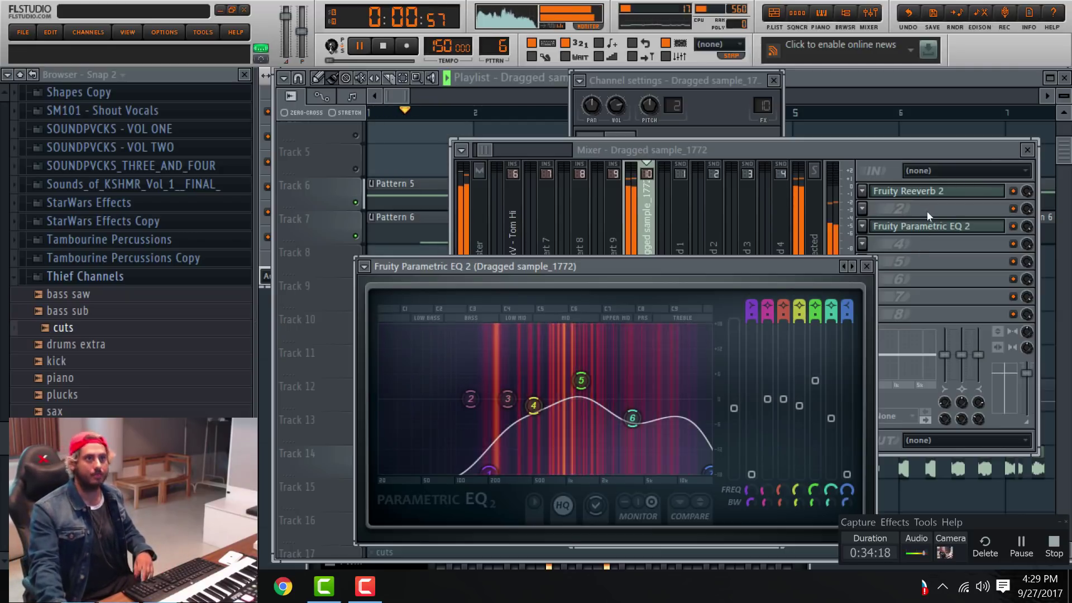
pyautogui.click(933, 191)
pyautogui.press('space')
pyautogui.click(948, 187)
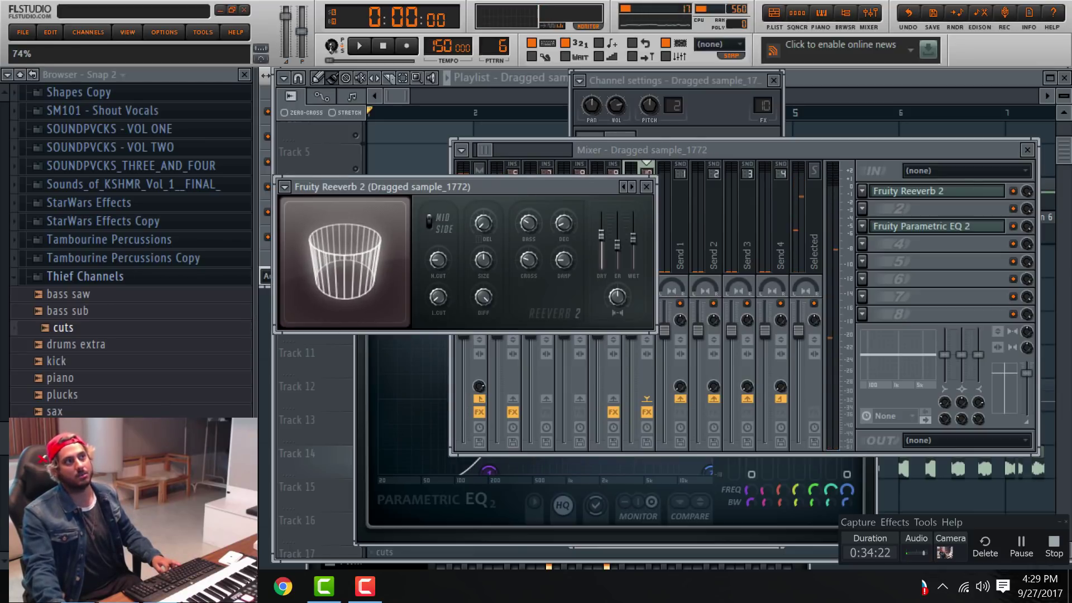
pyautogui.press('space')
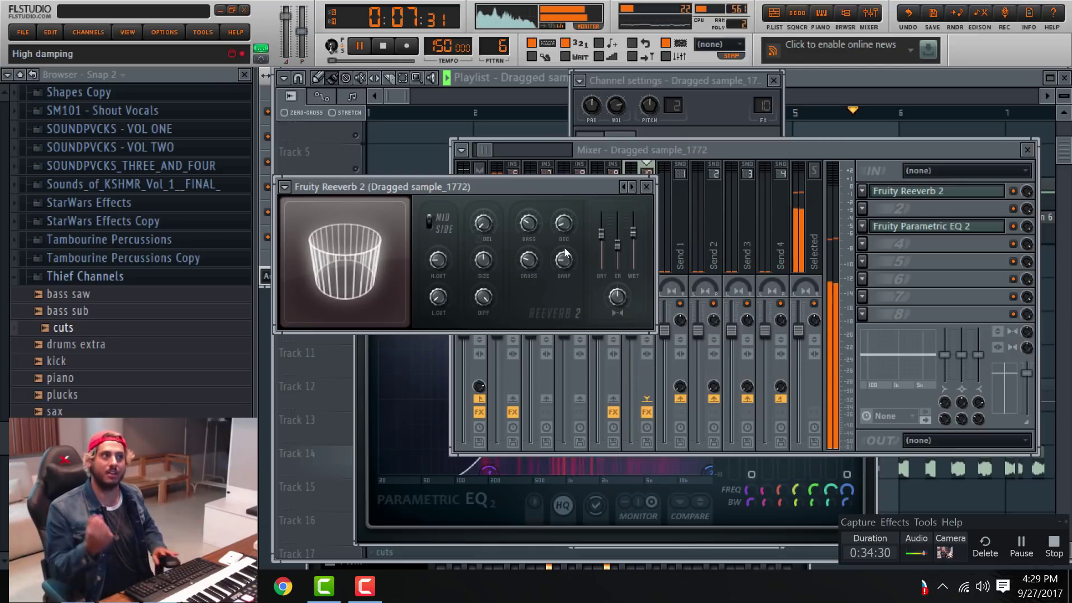
pyautogui.press('space')
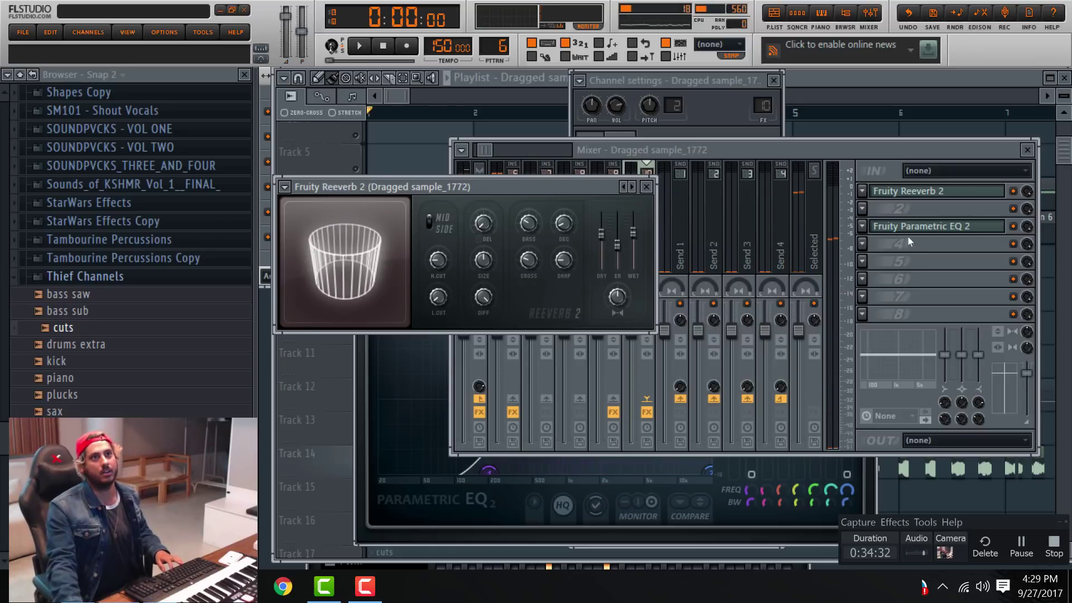
# Raise band 6 of the slice insert's Parametric EQ 2 to about -0.9 dB at 3693 Hz and play the result.
pyautogui.click(921, 226)
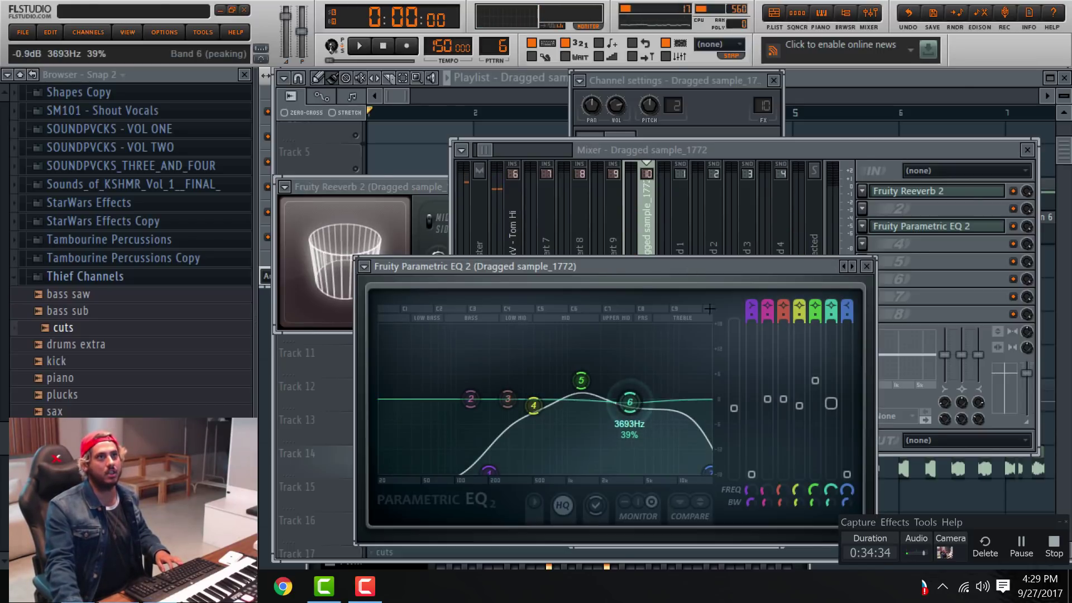
pyautogui.click(748, 161)
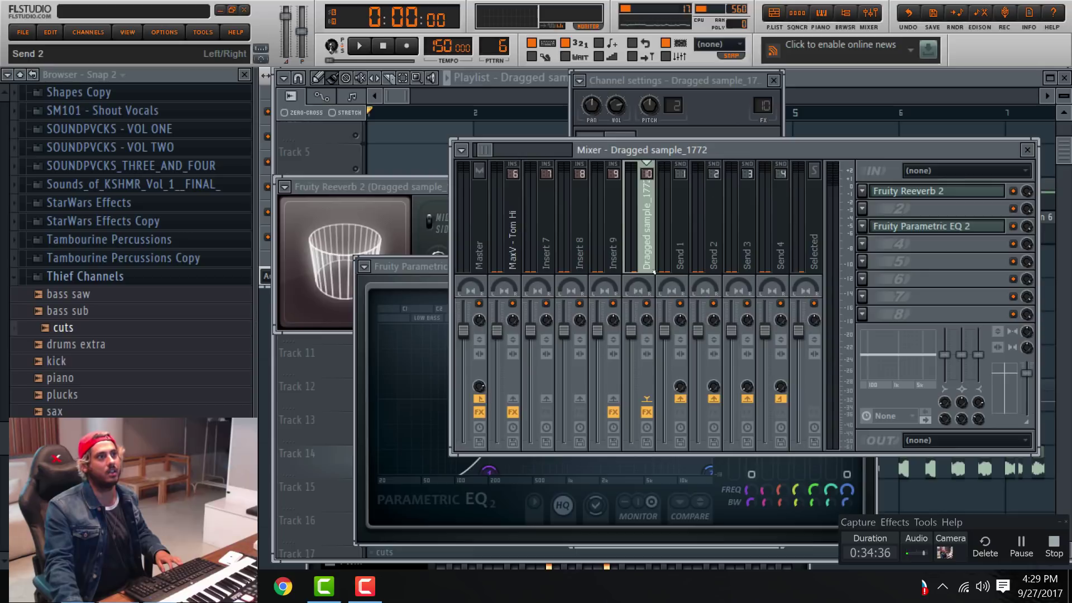
pyautogui.press('space')
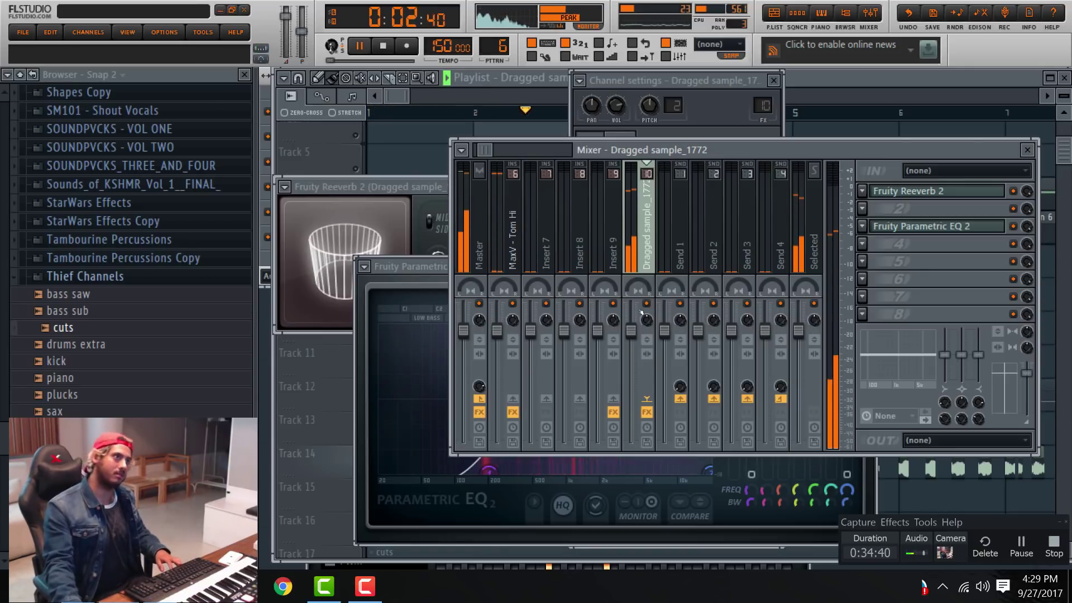
# Set the declicking mode of the Dragged sample_1772 slices to Generic (bleeding) and return to the playlist.
pyautogui.click(713, 137)
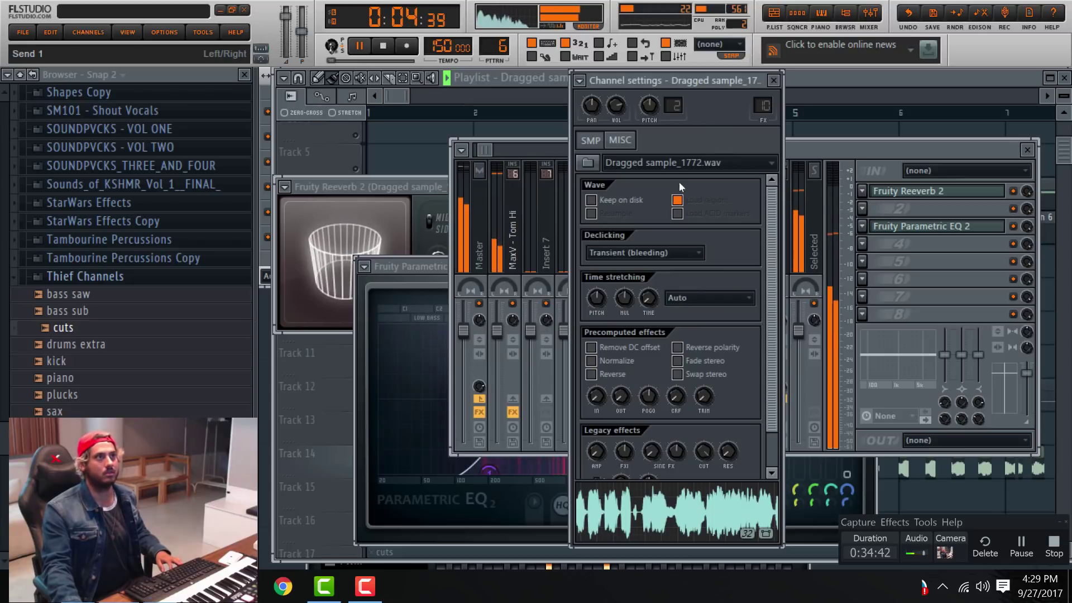
pyautogui.click(642, 252)
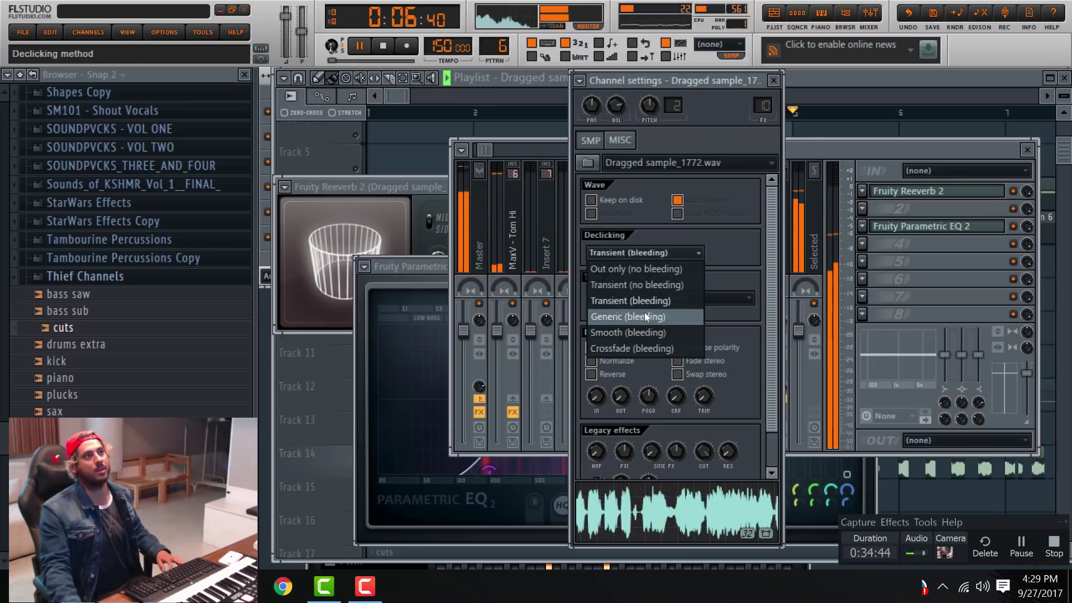
pyautogui.click(645, 316)
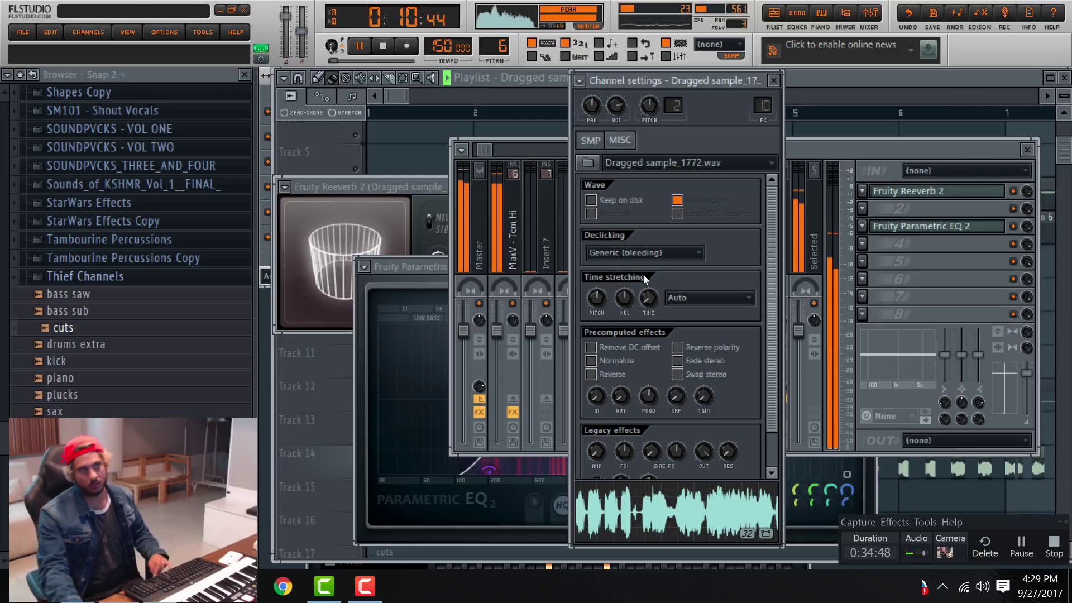
pyautogui.press('space')
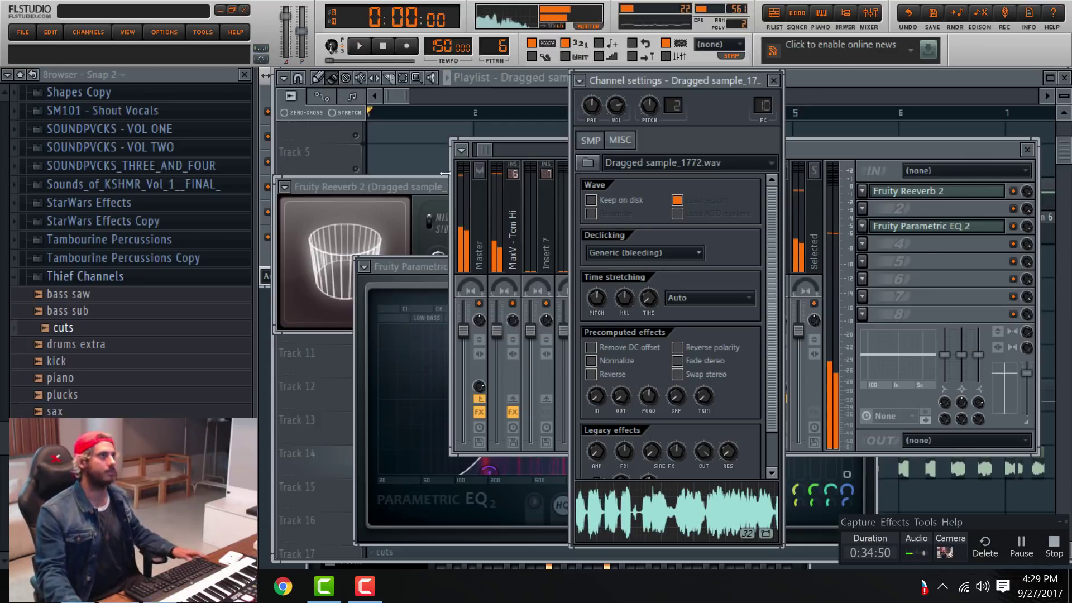
pyautogui.click(402, 156)
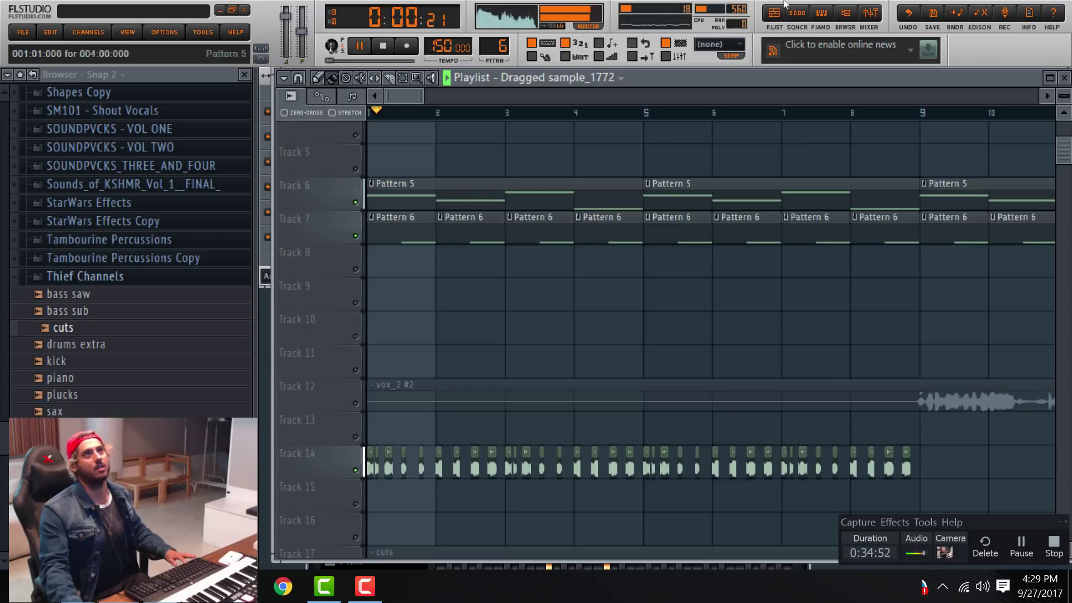
# Load Edison in slot 5 of the slice insert and record the playing vocal chops into it.
pyautogui.click(870, 13)
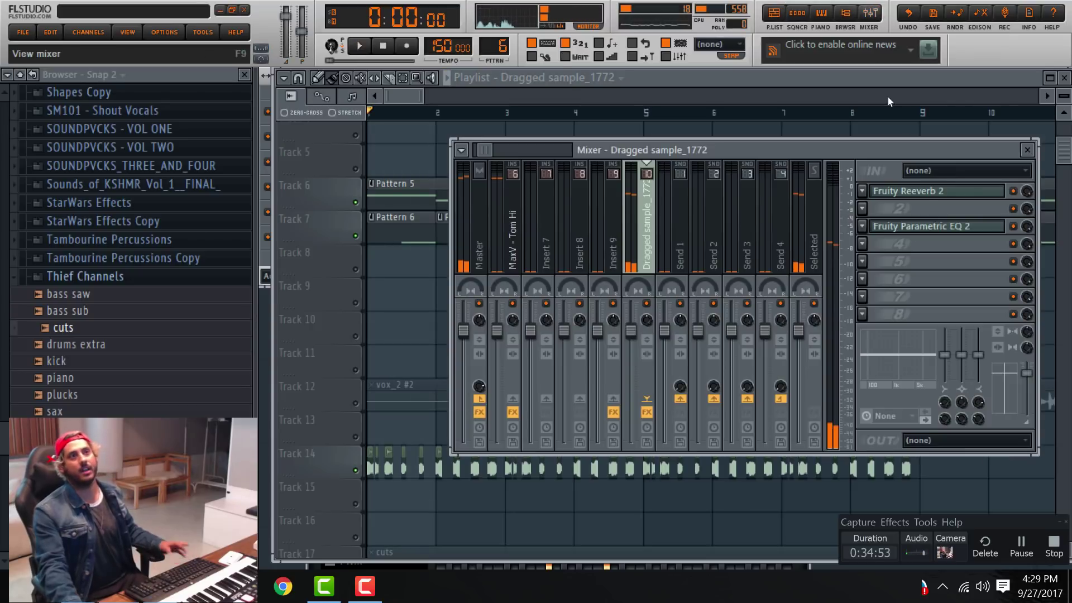
pyautogui.click(864, 262)
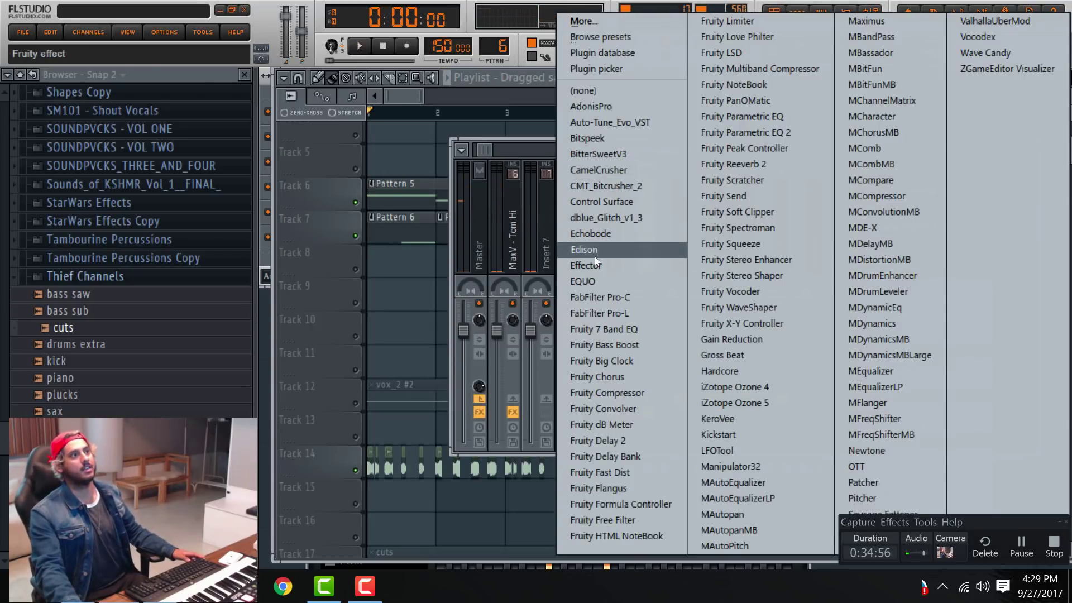
pyautogui.press('Return')
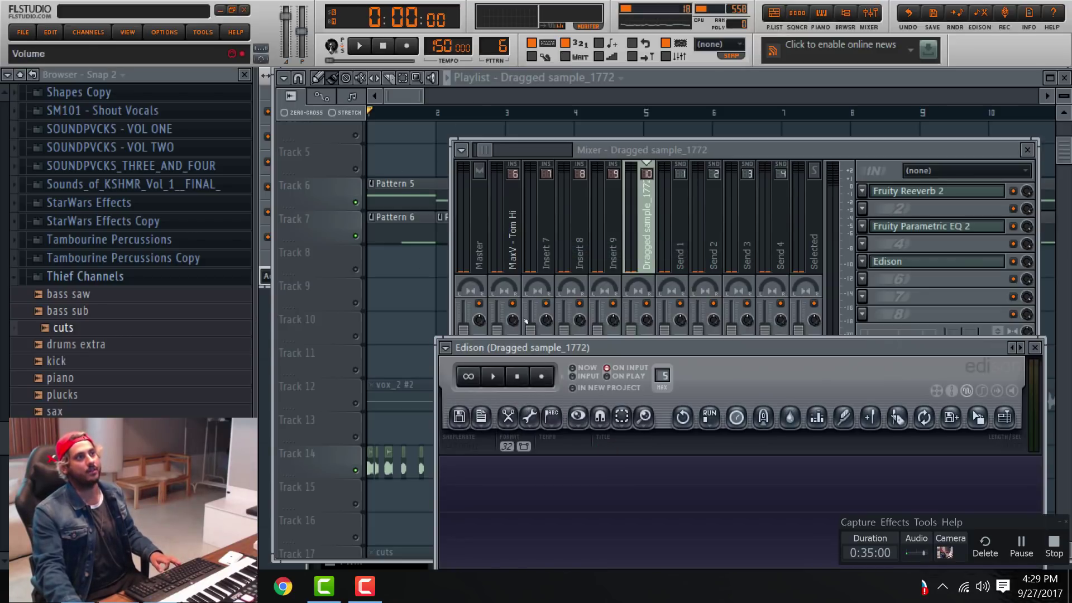
pyautogui.click(359, 47)
pyautogui.moveTo(557, 344); pyautogui.dragTo(551, 103)
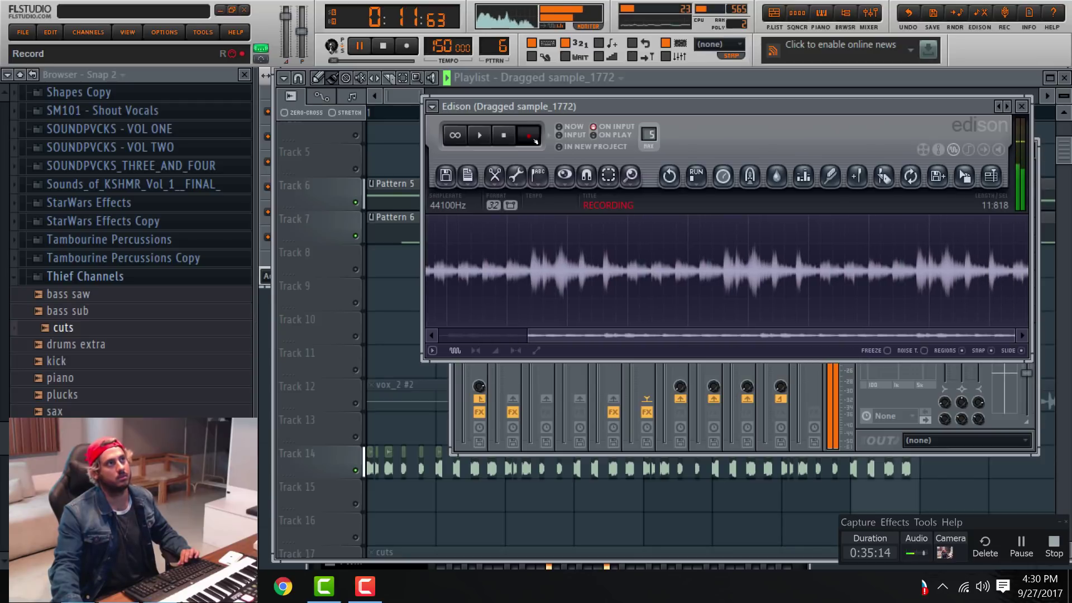
pyautogui.click(534, 140)
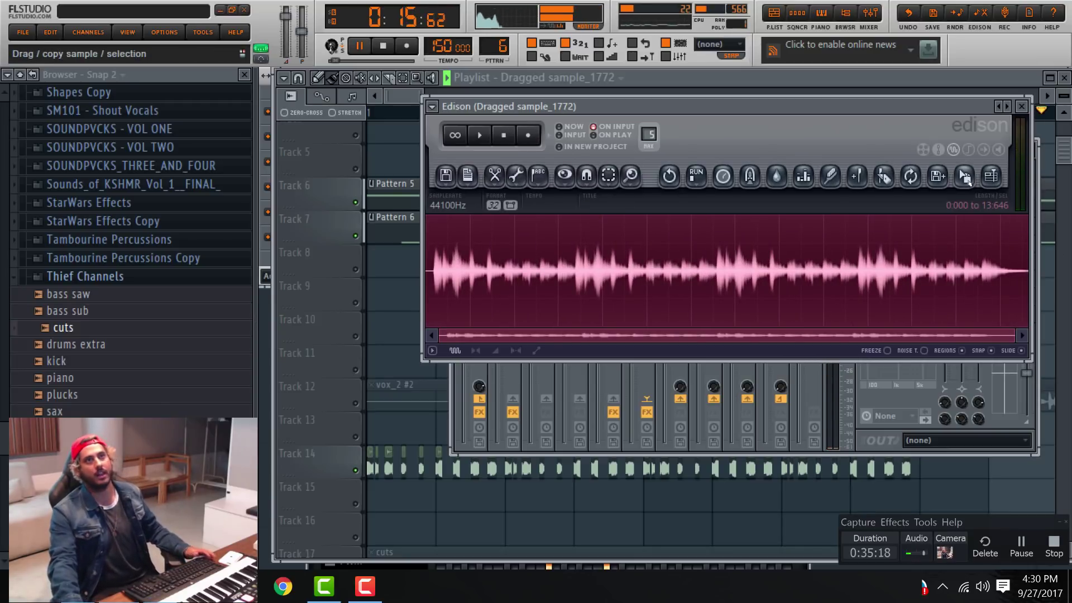
# Place the Edison recording on playlist Track 15 at bar 1, unmute the track and audition it with the slices.
pyautogui.moveTo(964, 176); pyautogui.dragTo(367, 500)
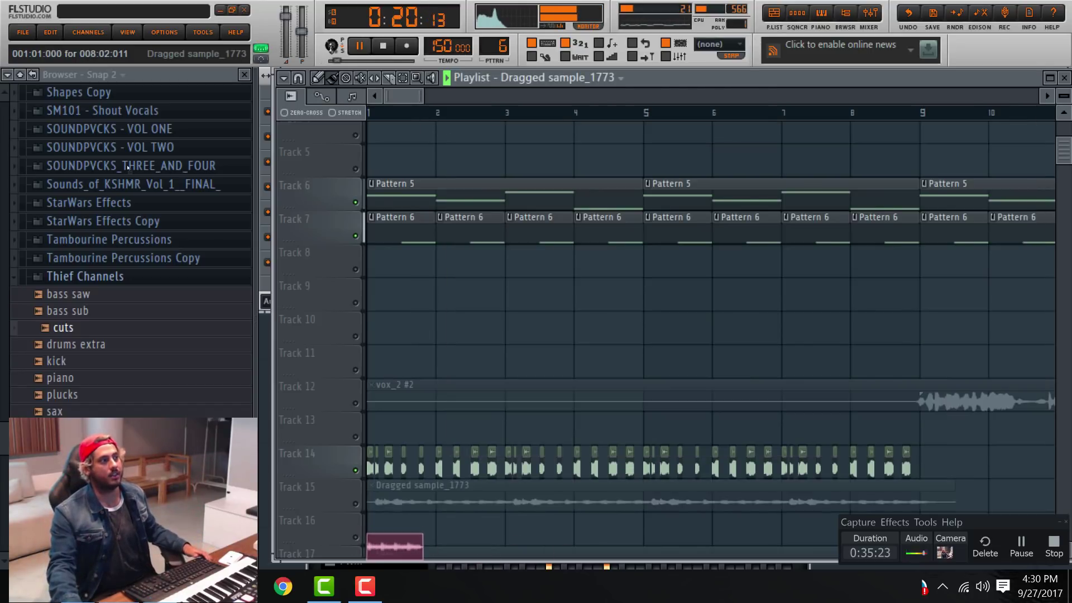
pyautogui.click(356, 504)
pyautogui.scroll(-1, 347, 501)
pyautogui.scroll(9, 347, 501)
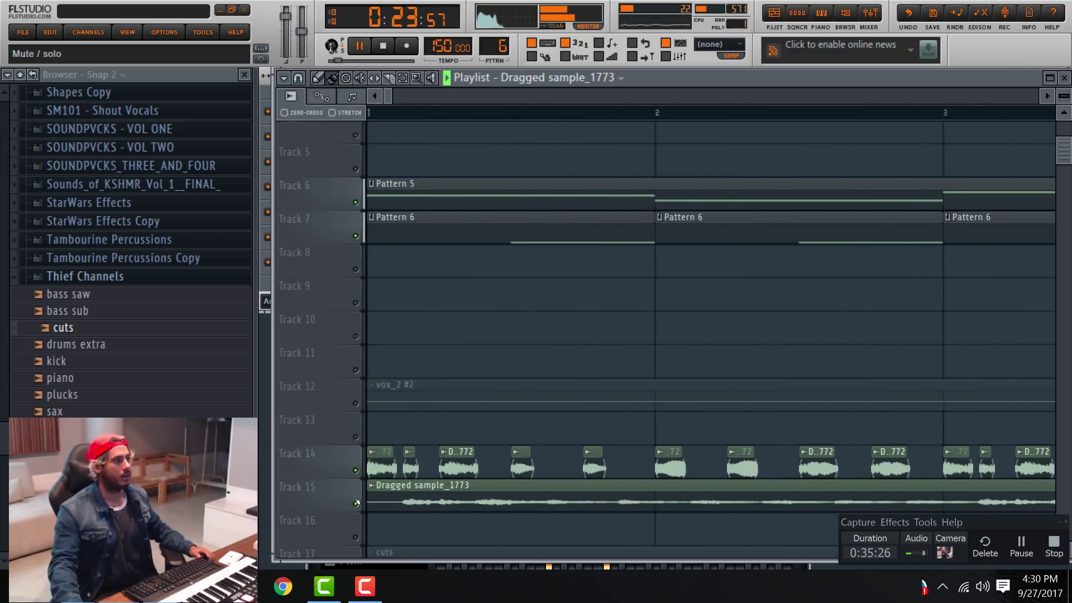
pyautogui.scroll(2, 368, 493)
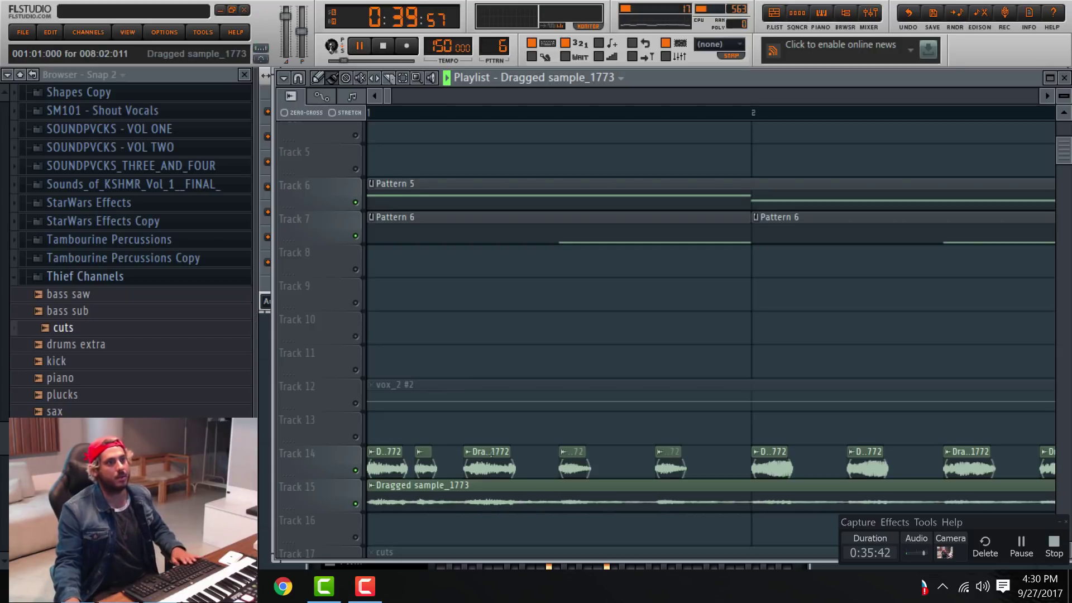
pyautogui.scroll(-2, 322, 458)
pyautogui.press('space')
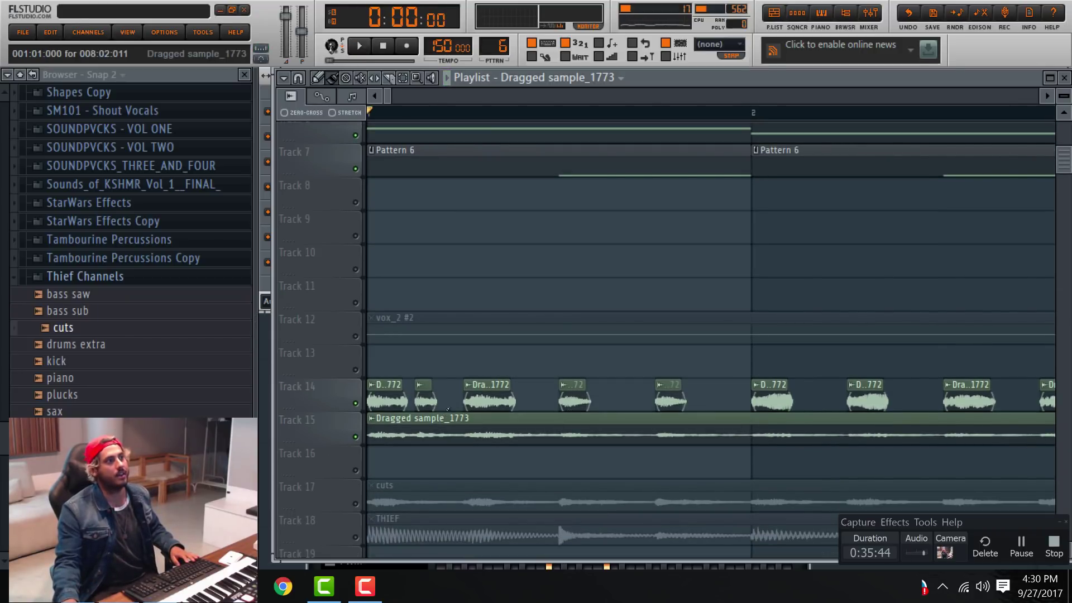
# Pitch-shift the Track 15 recording with Auto time stretching, set its channel volume to about 75%, and audition it.
pyautogui.click(445, 423)
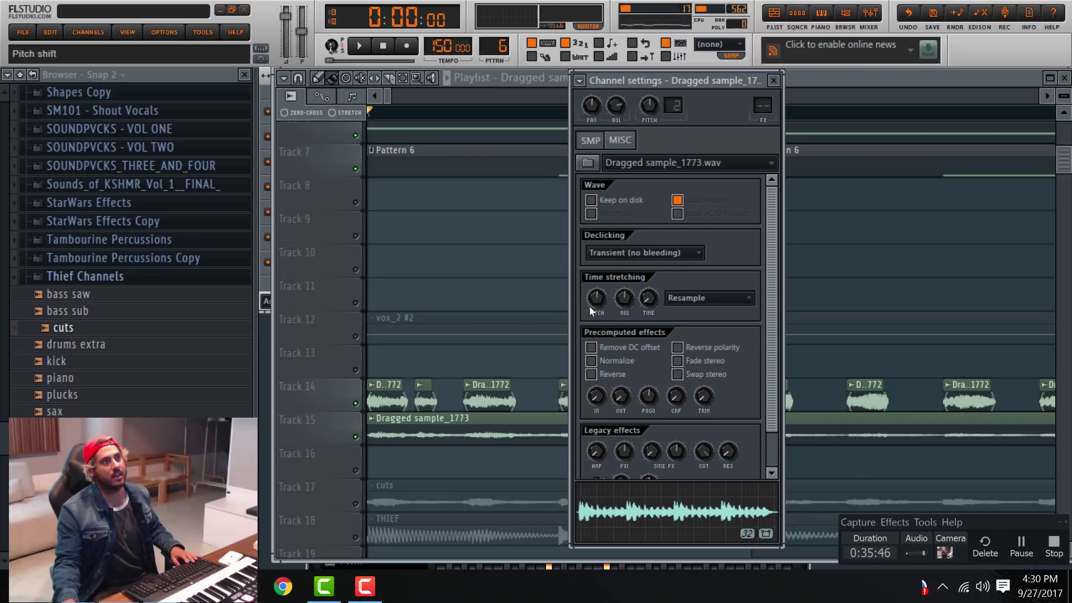
pyautogui.scroll(1, 709, 298)
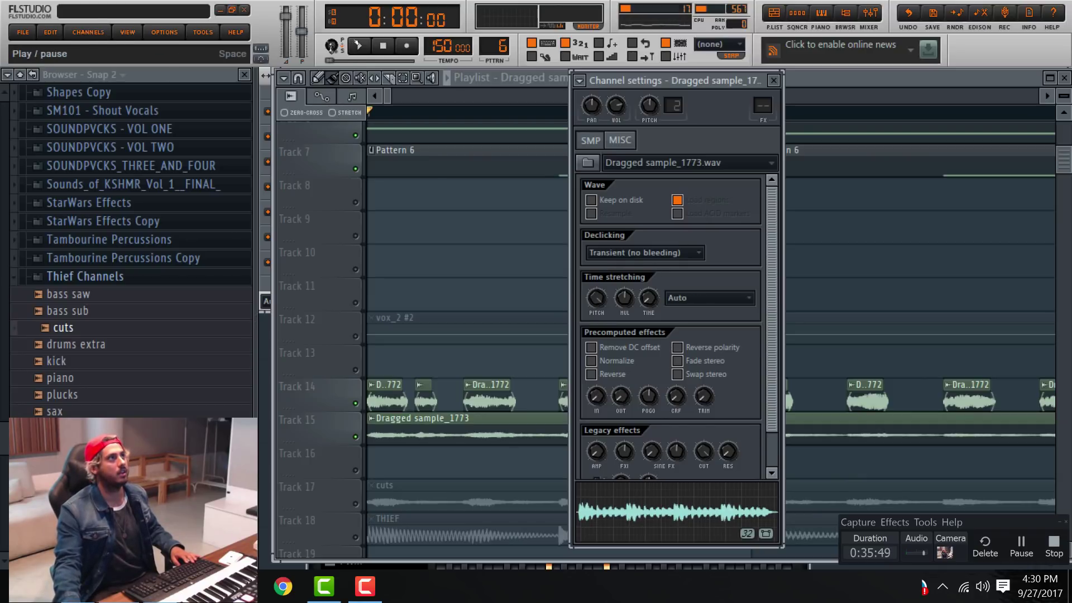
pyautogui.click(358, 46)
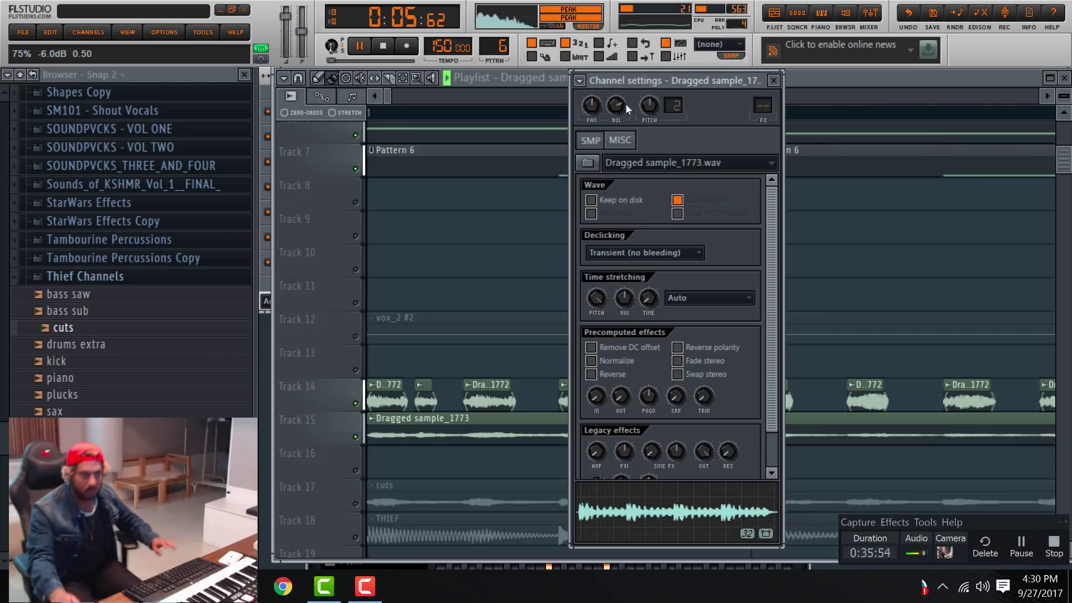
pyautogui.press('Escape')
# Place the vox stem from Thief Channels on Track 16 at bar 1 and delete the vox_2 #2 clip on Track 12.
pyautogui.scroll(-2, 460, 377)
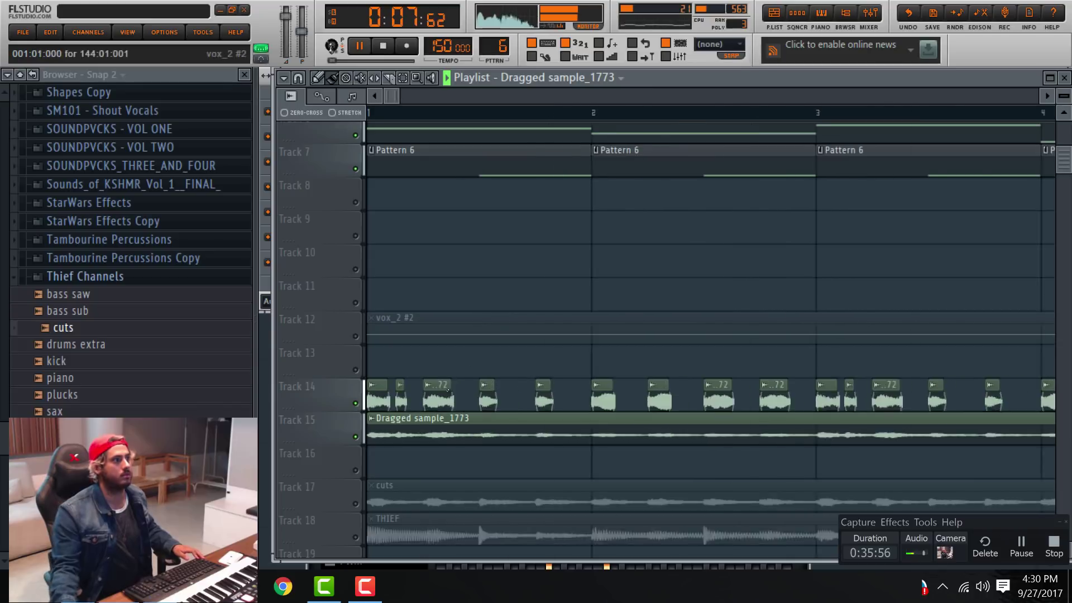
pyautogui.scroll(-5, 460, 378)
pyautogui.scroll(-2, 409, 461)
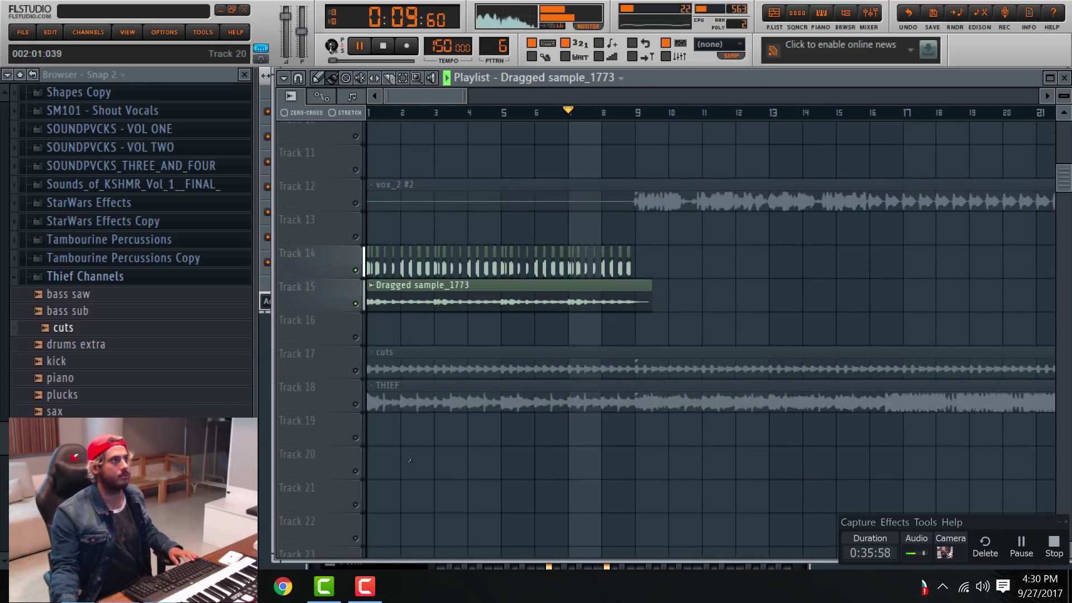
pyautogui.scroll(5, 409, 460)
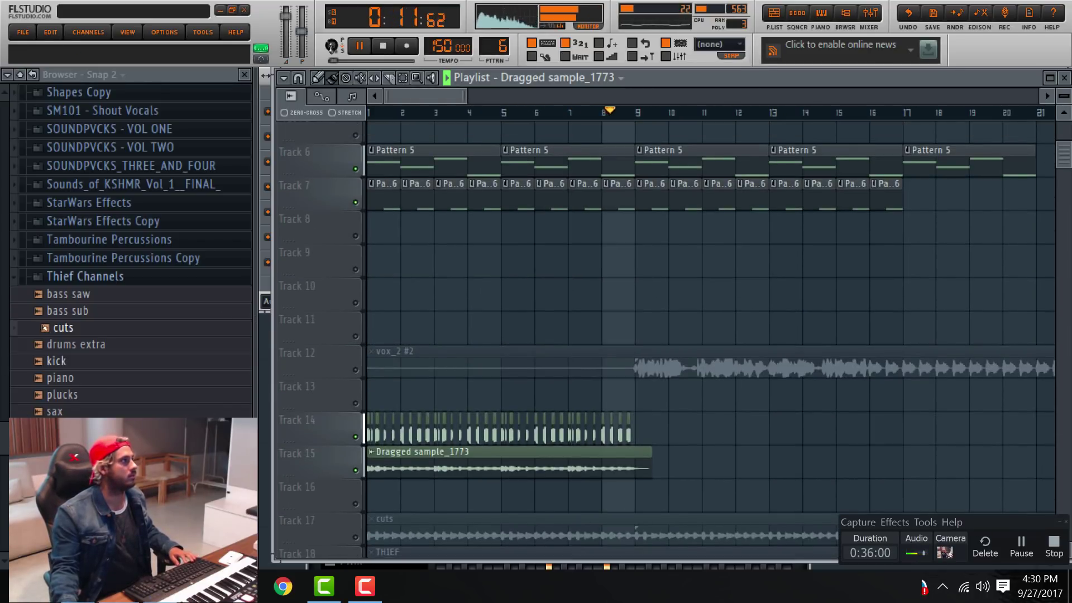
pyautogui.press('space')
pyautogui.moveTo(61, 445); pyautogui.dragTo(341, 508)
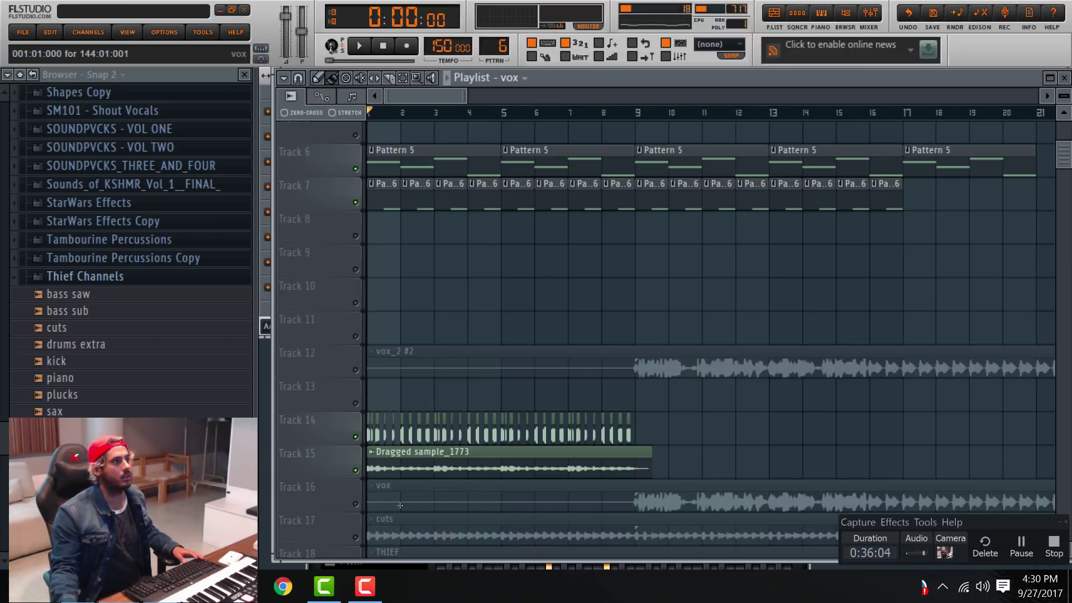
pyautogui.rightClick(397, 351)
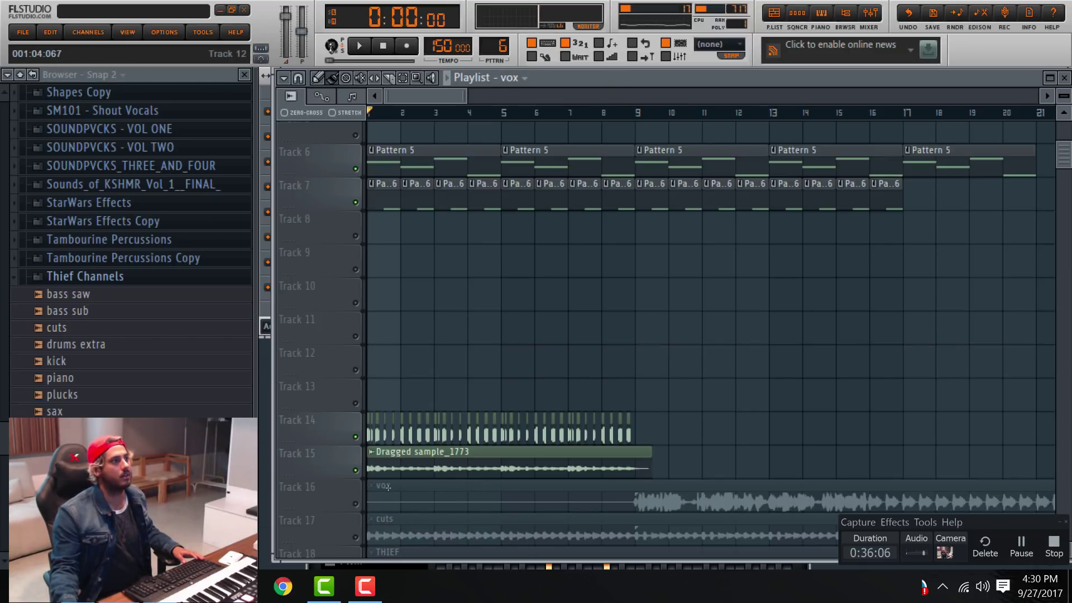
# Solo Track 16 with the vox stem, start playback, and release the solo so all tracks play.
pyautogui.rightClick(356, 504)
pyautogui.press('space')
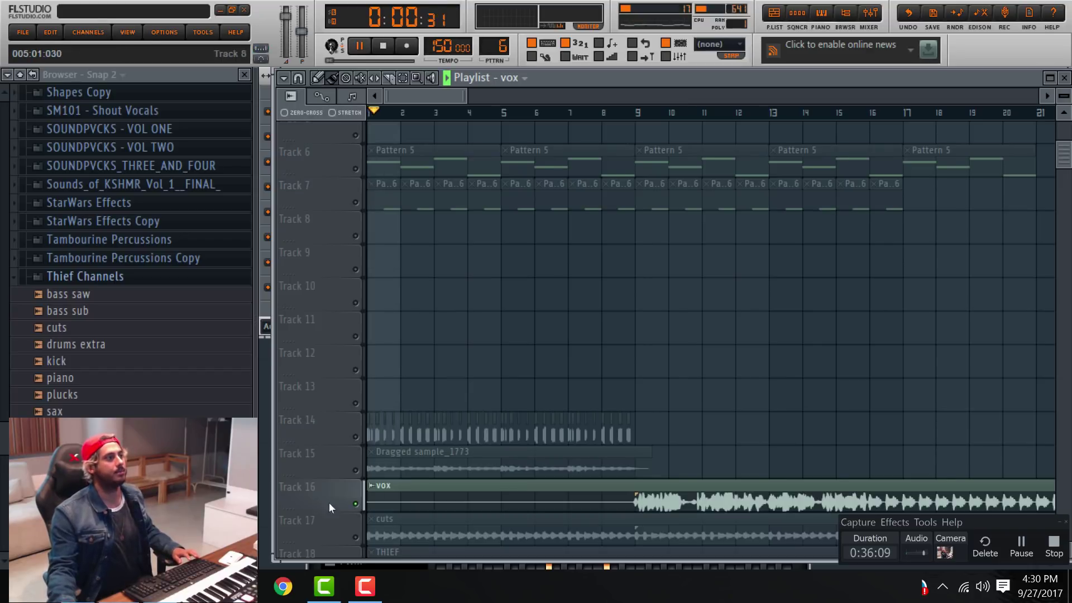
pyautogui.rightClick(356, 504)
# Mute the cuts and THIEF reference tracks, Tracks 17 and 18, during playback.
pyautogui.scroll(-2, 391, 491)
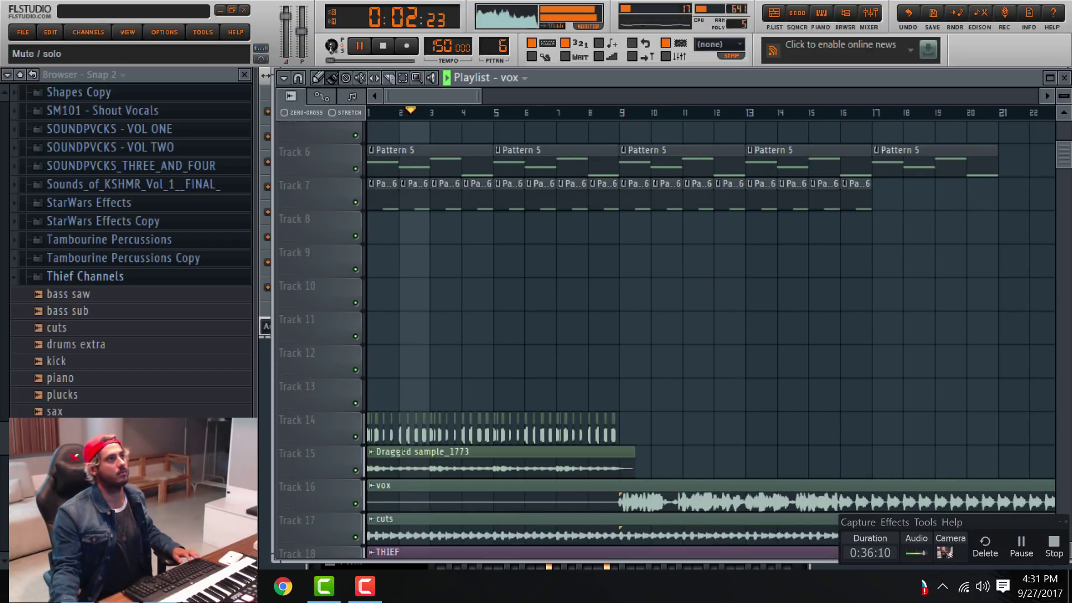
pyautogui.scroll(-3, 427, 469)
pyautogui.click(355, 470)
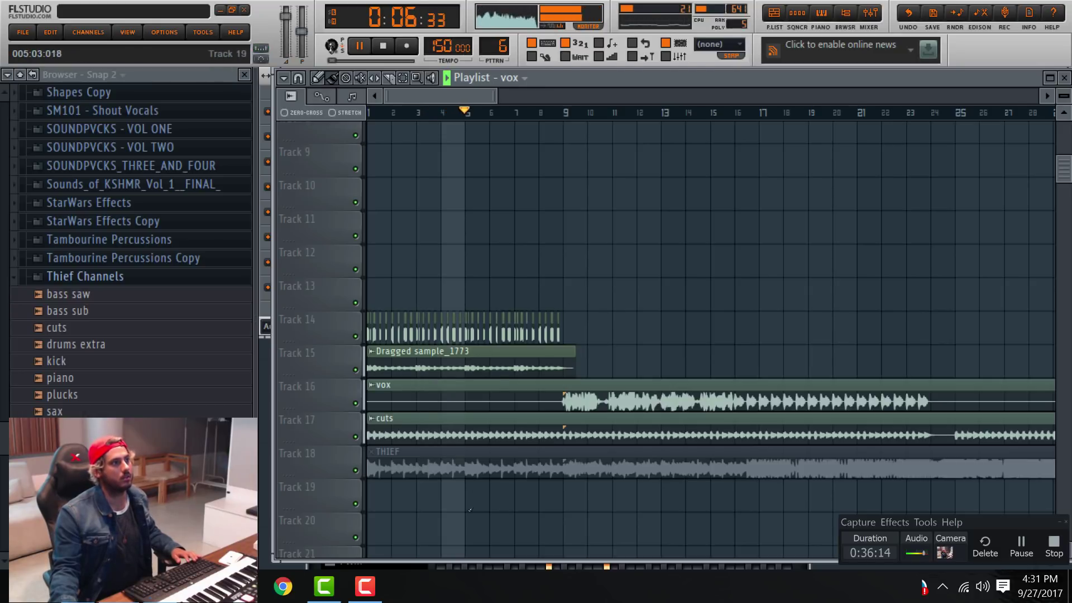
pyautogui.click(355, 470)
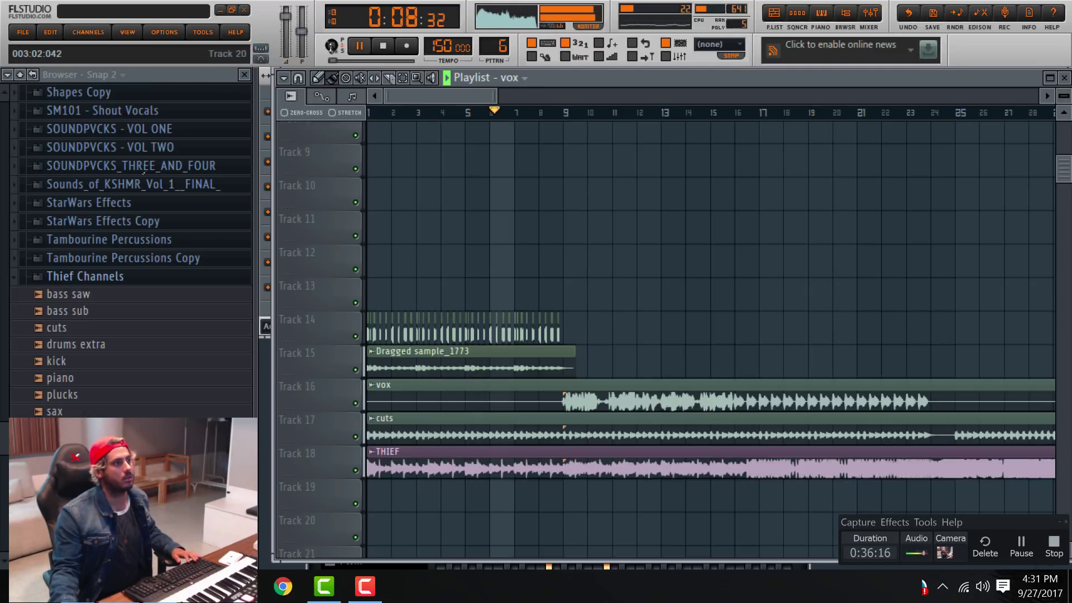
pyautogui.moveTo(425, 425); pyautogui.dragTo(427, 458)
pyautogui.scroll(3, 552, 332)
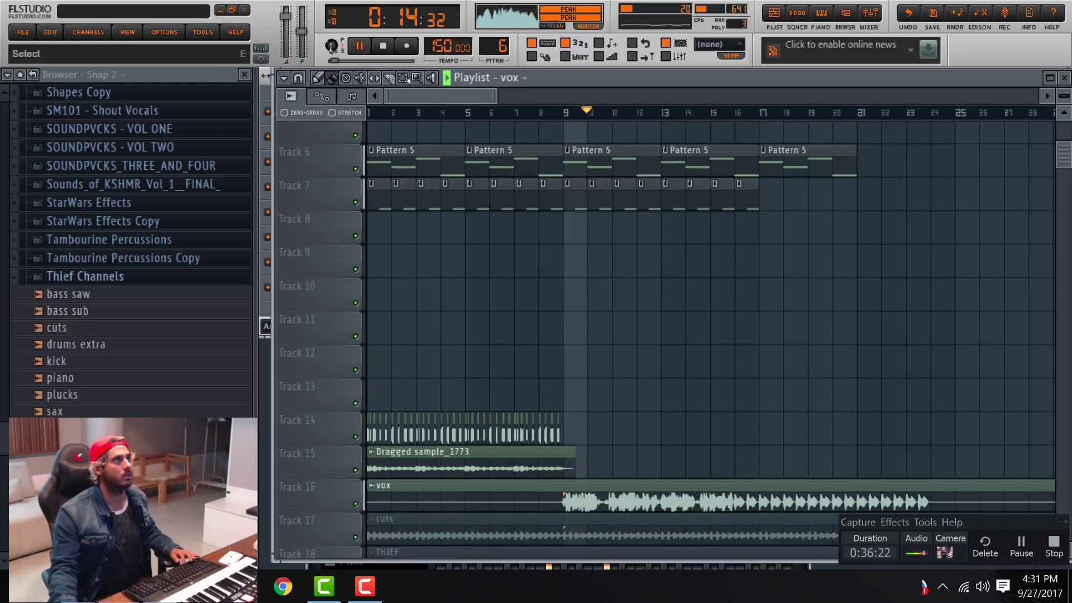
# Select all clips on Tracks 14 and 15, duplicate them from bar 9, and play the arrangement.
pyautogui.press('space')
pyautogui.moveTo(609, 474); pyautogui.dragTo(366, 379)
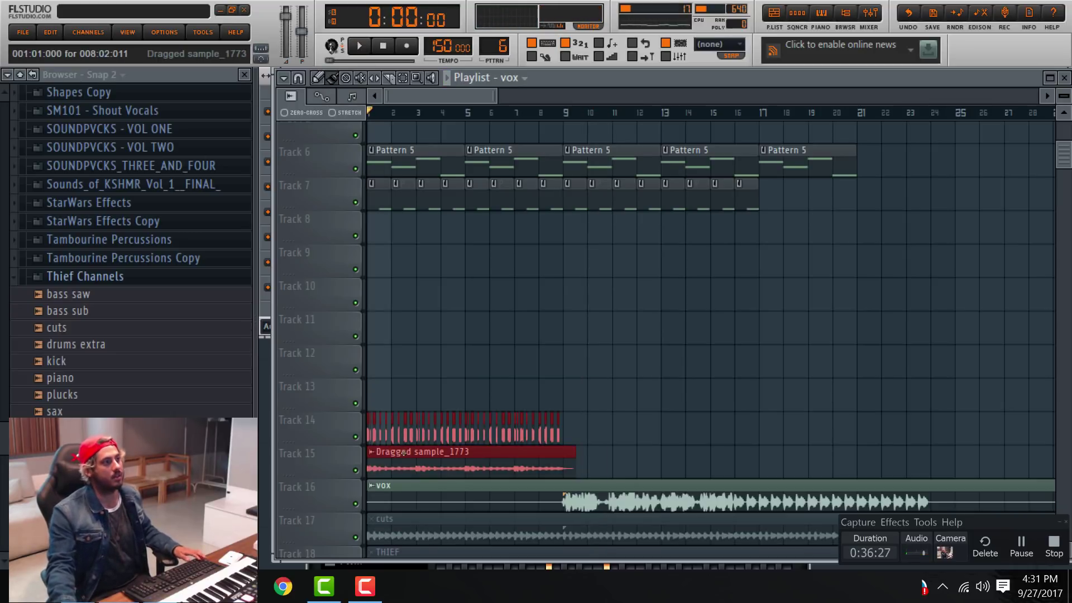
pyautogui.moveTo(399, 452); pyautogui.dragTo(598, 451)
pyautogui.press('space')
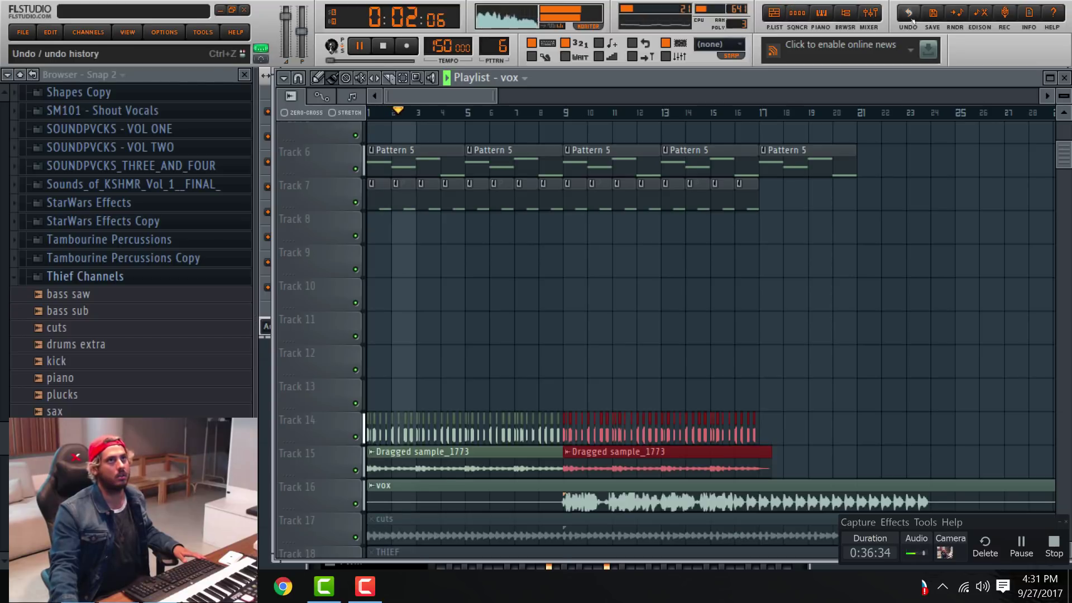
# Boost the low band of the slice insert's built-in mixer EQ during playback.
pyautogui.click(869, 13)
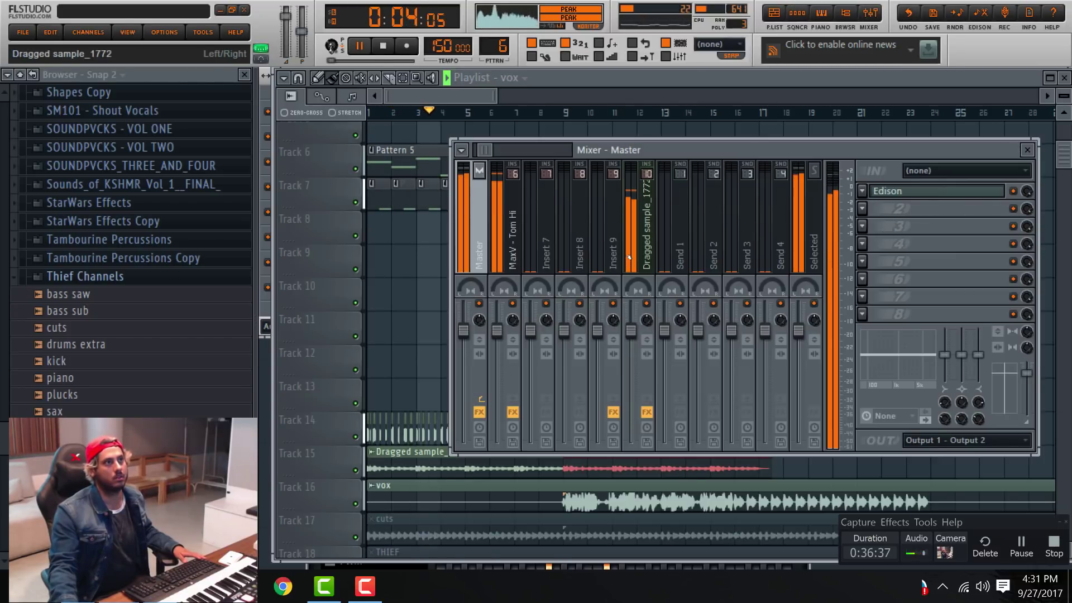
pyautogui.click(646, 223)
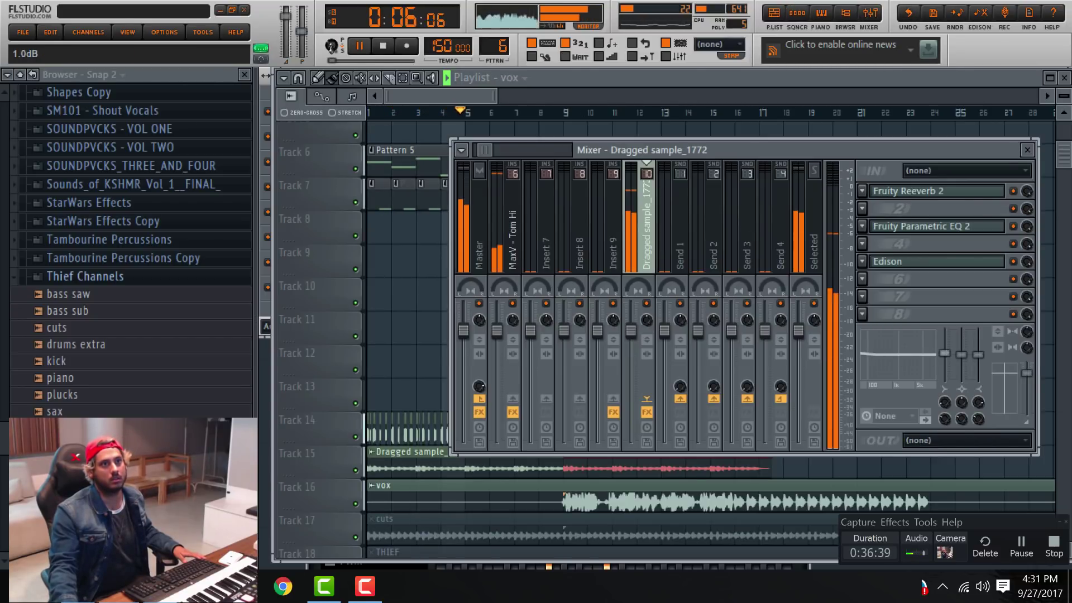
pyautogui.moveTo(945, 355); pyautogui.dragTo(945, 329)
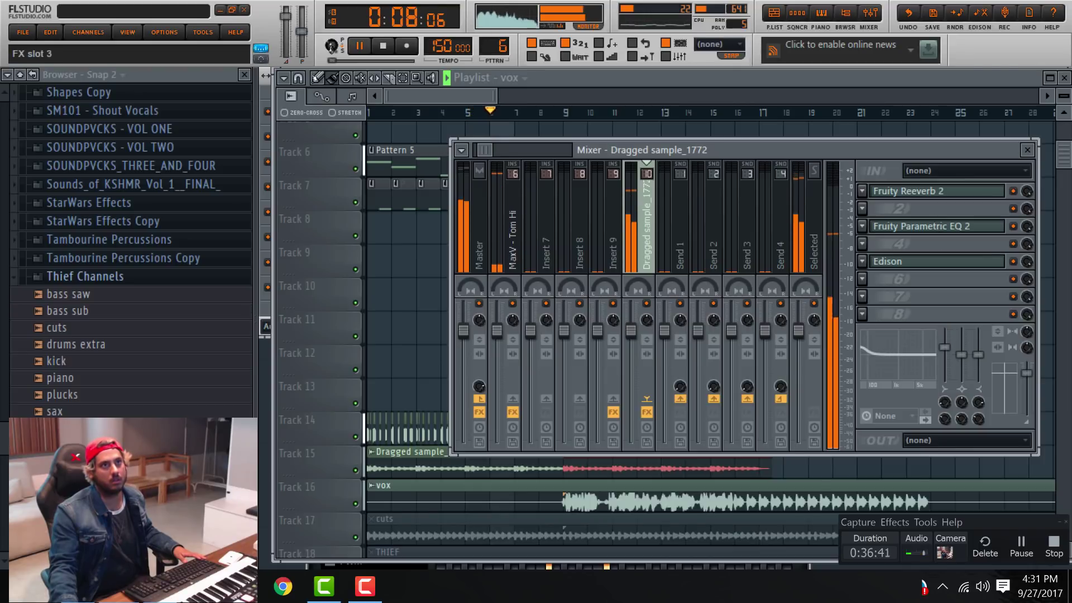
# In the slice insert's Parametric EQ 2, lower the band 1 low-cut frequency and dip band 3 at about 218 Hz.
pyautogui.click(929, 226)
pyautogui.moveTo(488, 472); pyautogui.dragTo(417, 471)
pyautogui.moveTo(507, 398)
pyautogui.mouseDown()
pyautogui.moveTo(507, 371)
pyautogui.moveTo(493, 408)
pyautogui.mouseUp()
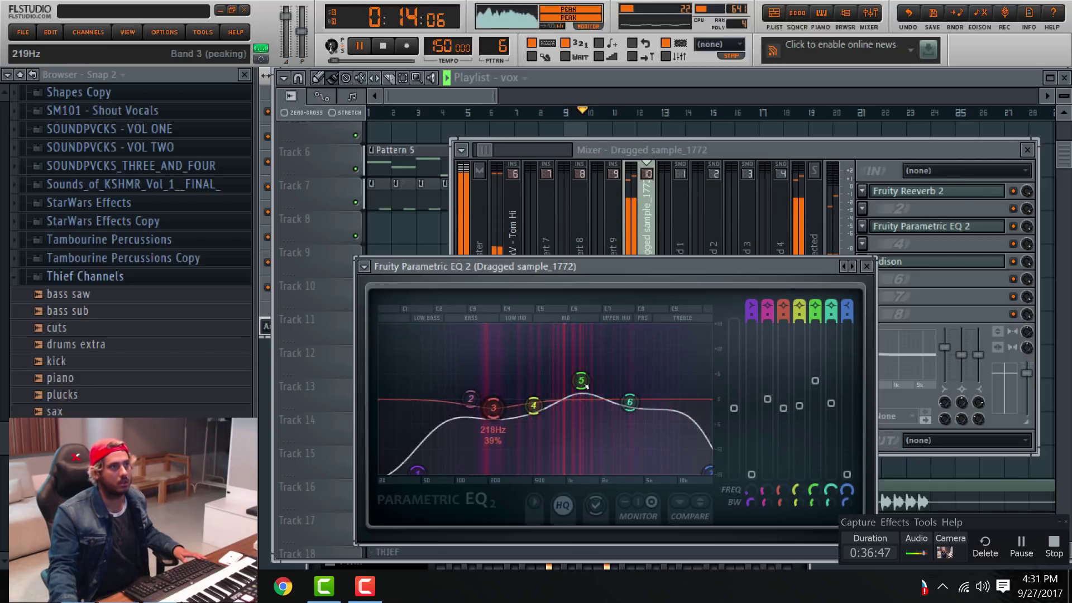
pyautogui.press('space')
# Load Fruity Free Filter into effect slot 4 of the Dragged sample_1772 mixer insert.
pyautogui.click(936, 152)
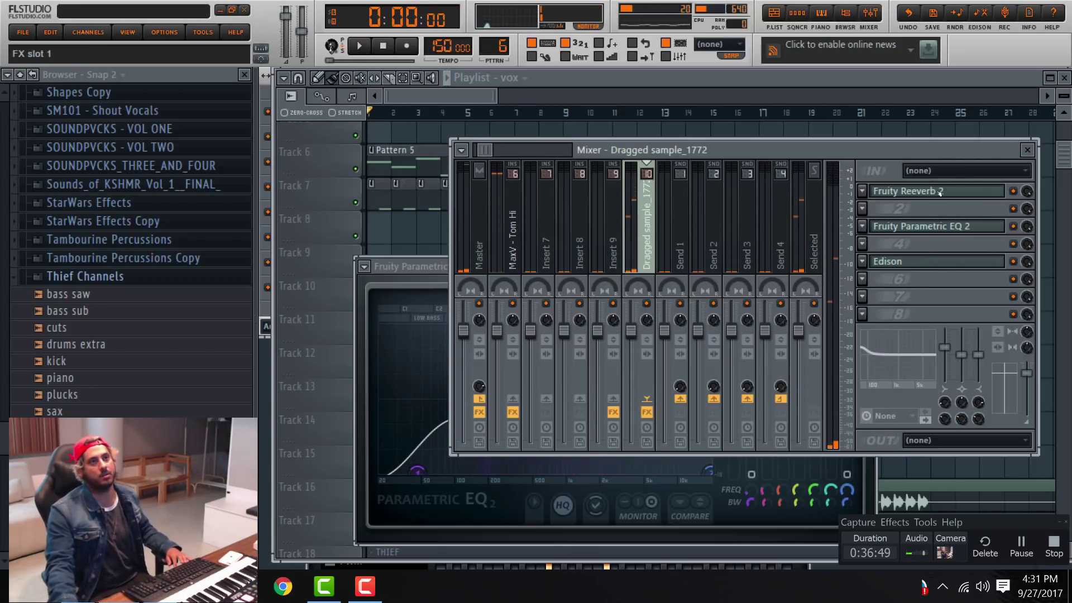
pyautogui.click(863, 244)
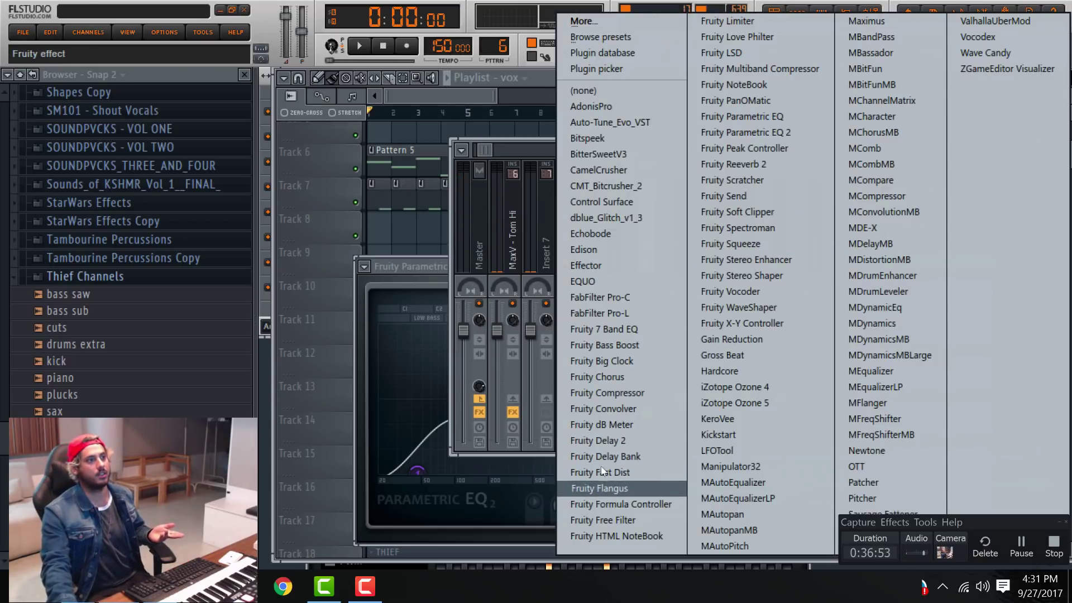
pyautogui.click(610, 521)
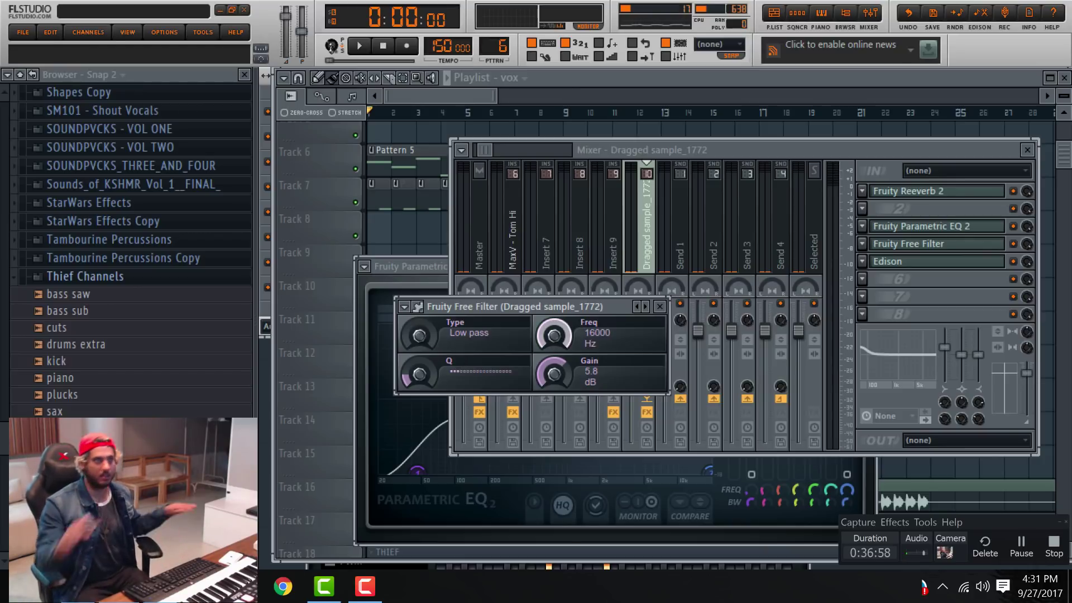
# Create an automation clip for the Free Filter's frequency and move it to Track 13, above the slices.
pyautogui.rightClick(555, 333)
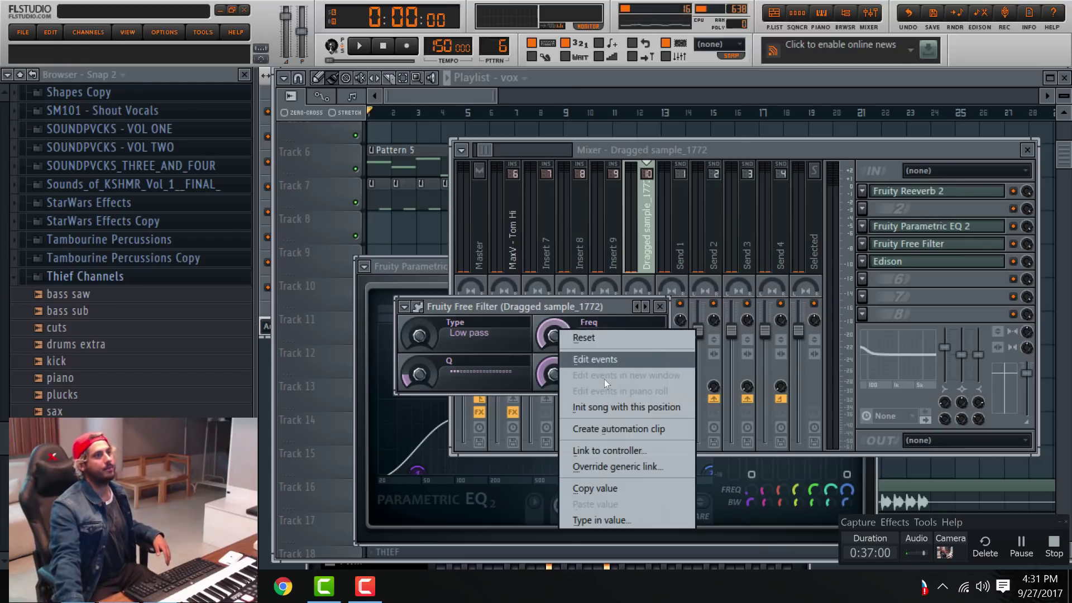
pyautogui.click(593, 430)
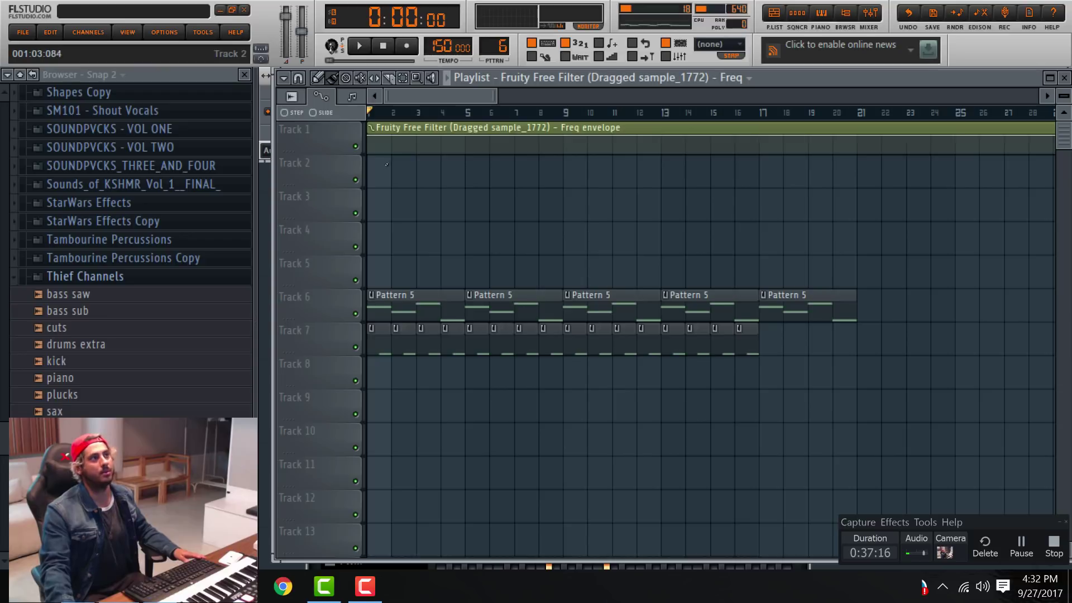
pyautogui.keyDown('ctrl'); pyautogui.scroll(-3, 427, 167); pyautogui.keyUp('ctrl')
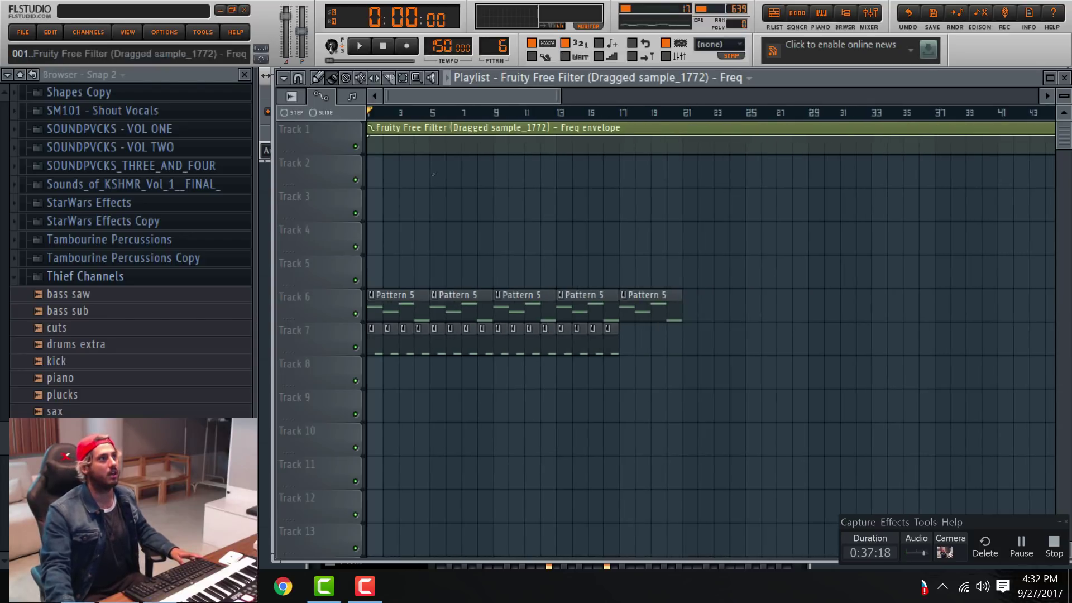
pyautogui.moveTo(430, 131); pyautogui.dragTo(268, 146)
pyautogui.moveTo(430, 166); pyautogui.dragTo(430, 200)
pyautogui.keyDown('ctrl'); pyautogui.scroll(3, 413, 230); pyautogui.keyUp('ctrl')
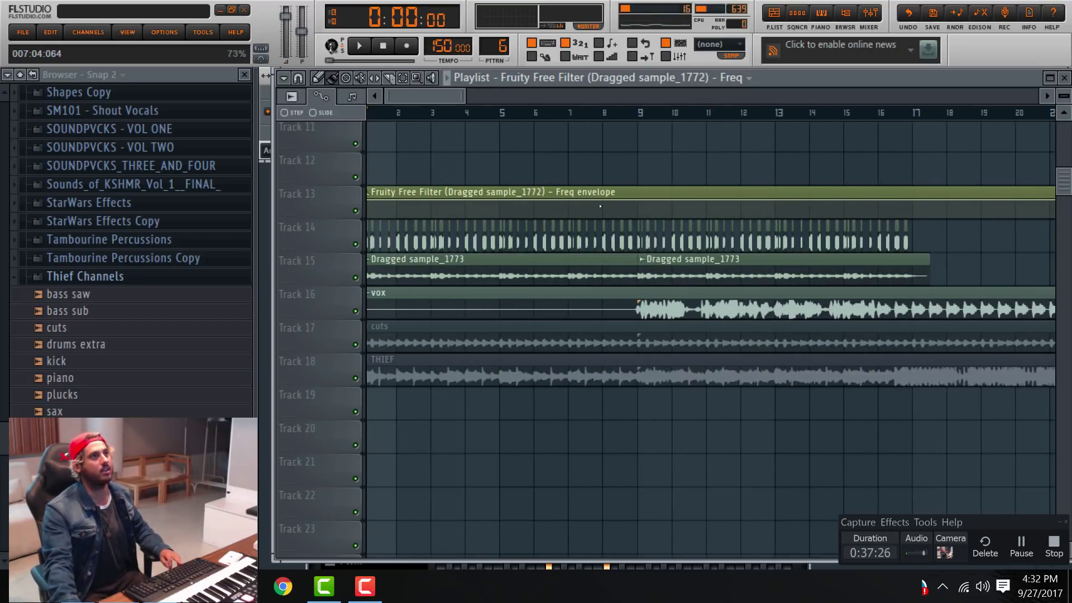
# Add points at bars 5 and 9 in the Freq envelope and lower the bar 9 point to ramp the cutoff down.
pyautogui.press('space')
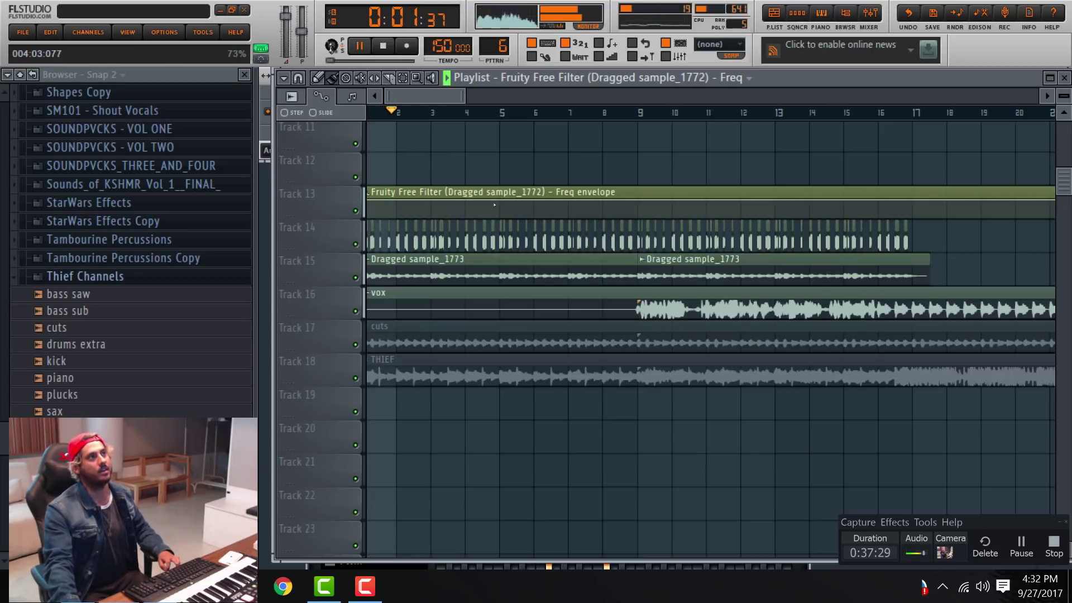
pyautogui.press('space')
pyautogui.moveTo(498, 204); pyautogui.dragTo(502, 200)
pyautogui.press('space')
pyautogui.moveTo(639, 207); pyautogui.dragTo(642, 215)
pyautogui.press('space')
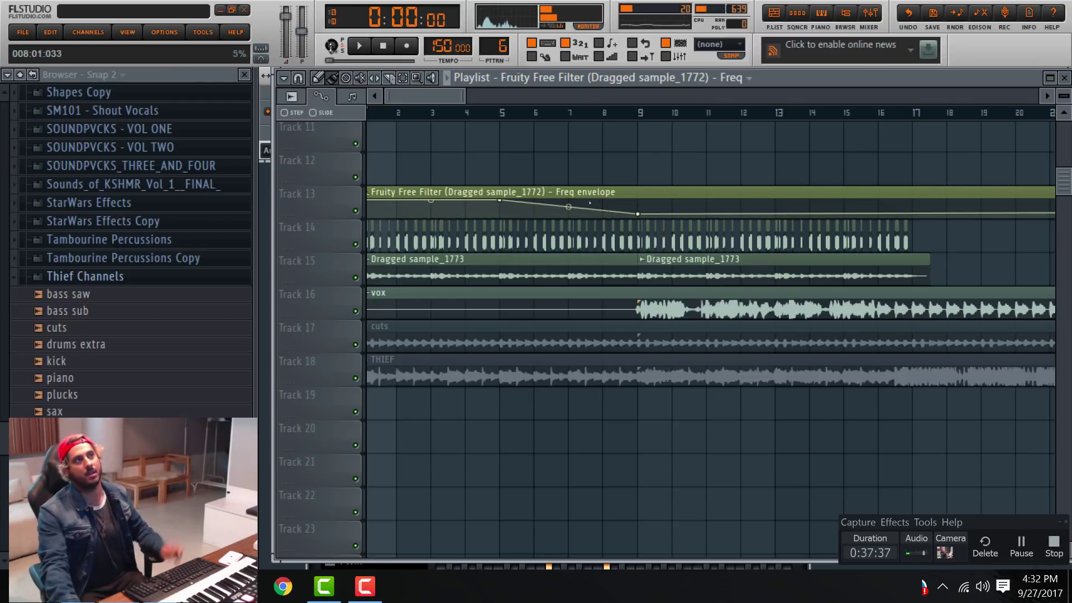
# Bend the envelope segment between bars 5 and 9 into an upward-bulging curve and lower its bar 9 point further.
pyautogui.moveTo(571, 201)
pyautogui.press('space')
pyautogui.moveTo(569, 206); pyautogui.dragTo(636, 219)
pyautogui.press('space')
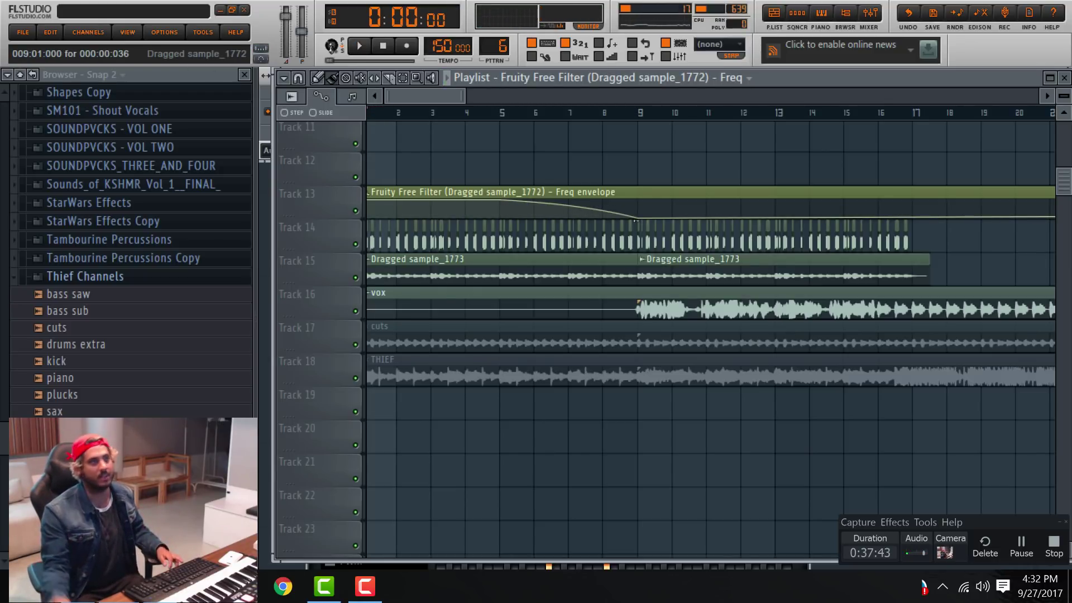
# Play from bar 6, sharpen the envelope's curve so it falls steeply before bar 9, and raise the bar 9 point slightly.
pyautogui.press('space')
pyautogui.click(538, 112)
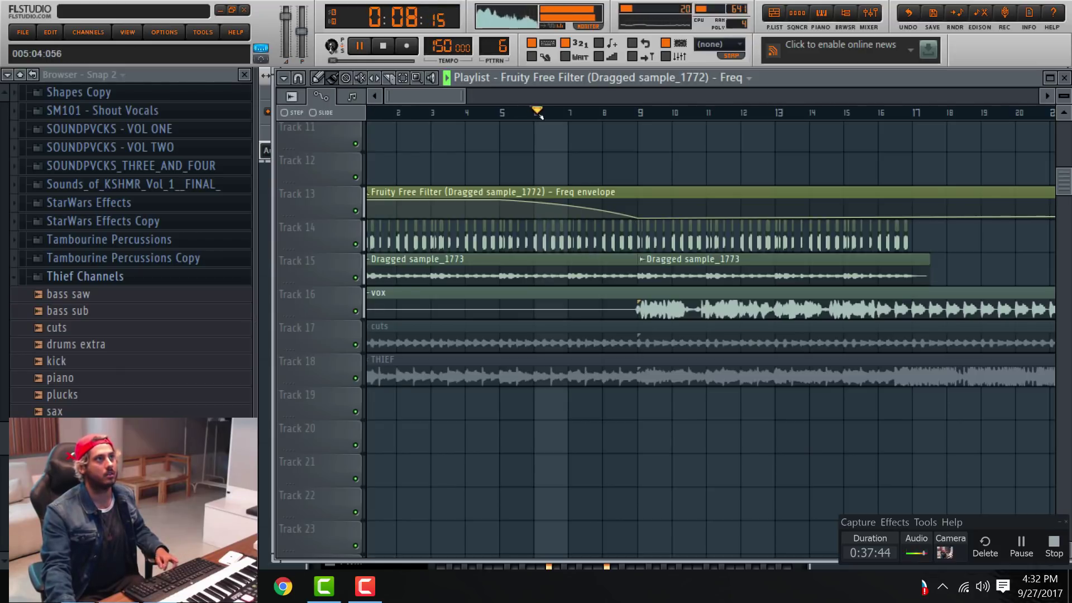
pyautogui.moveTo(568, 205); pyautogui.dragTo(568, 201)
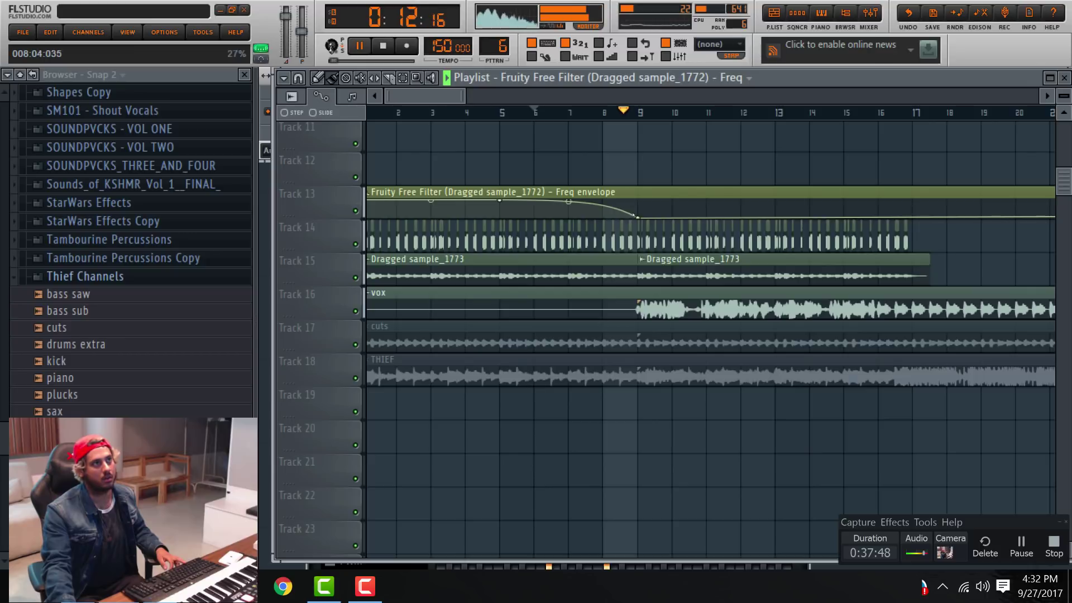
pyautogui.moveTo(637, 217); pyautogui.dragTo(638, 215)
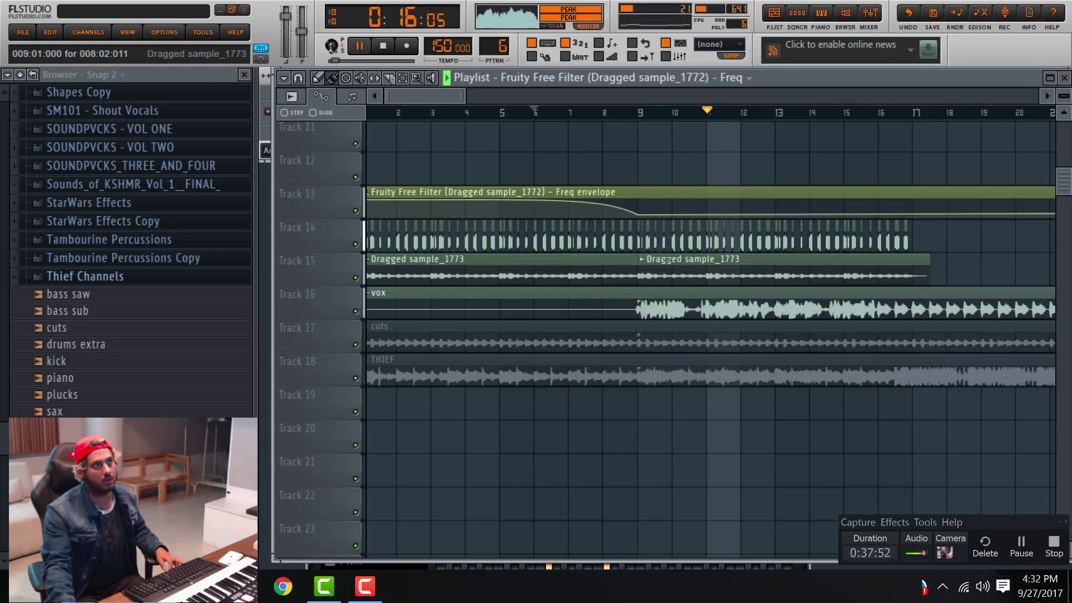
# Stop playback and check the channel settings of the Dragged sample_1773 clips on Track 15 and a slice on Track 14.
pyautogui.doubleClick(668, 261)
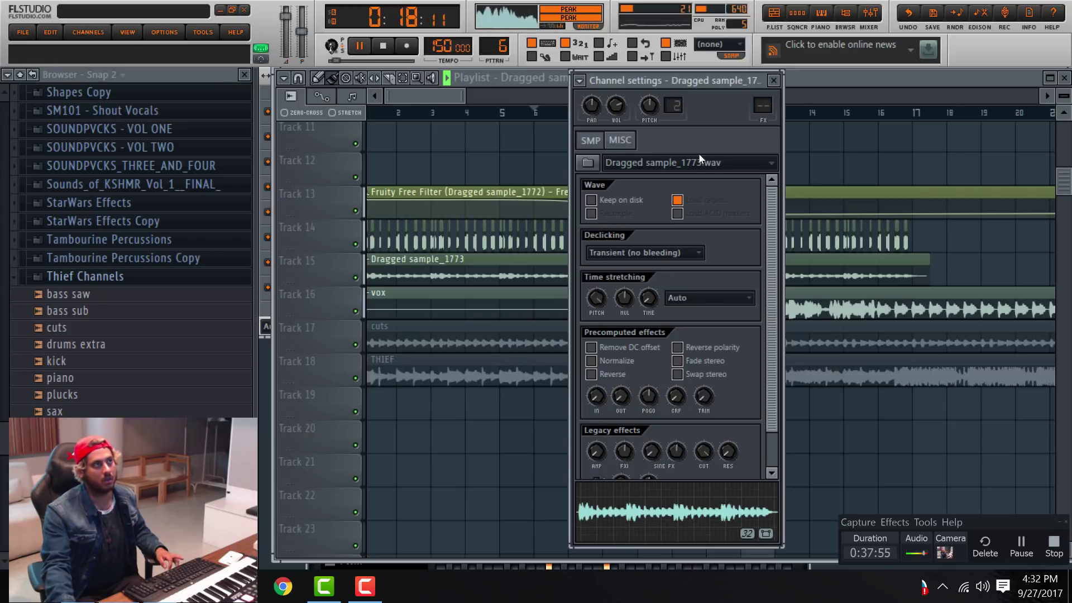
pyautogui.press('space')
pyautogui.press('Escape')
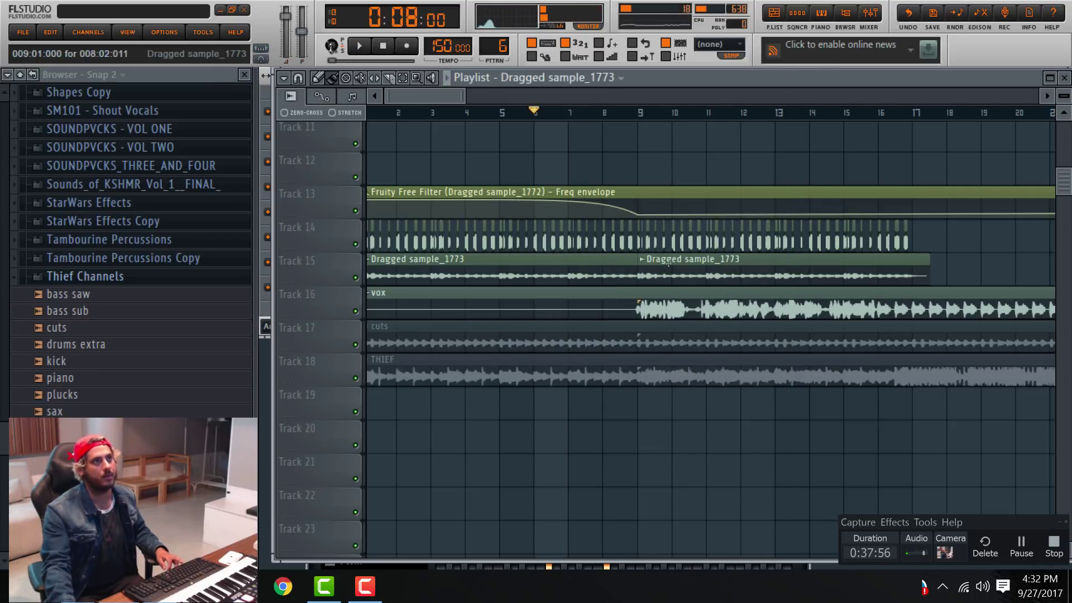
pyautogui.doubleClick(668, 263)
pyautogui.doubleClick(507, 264)
pyautogui.doubleClick(444, 230)
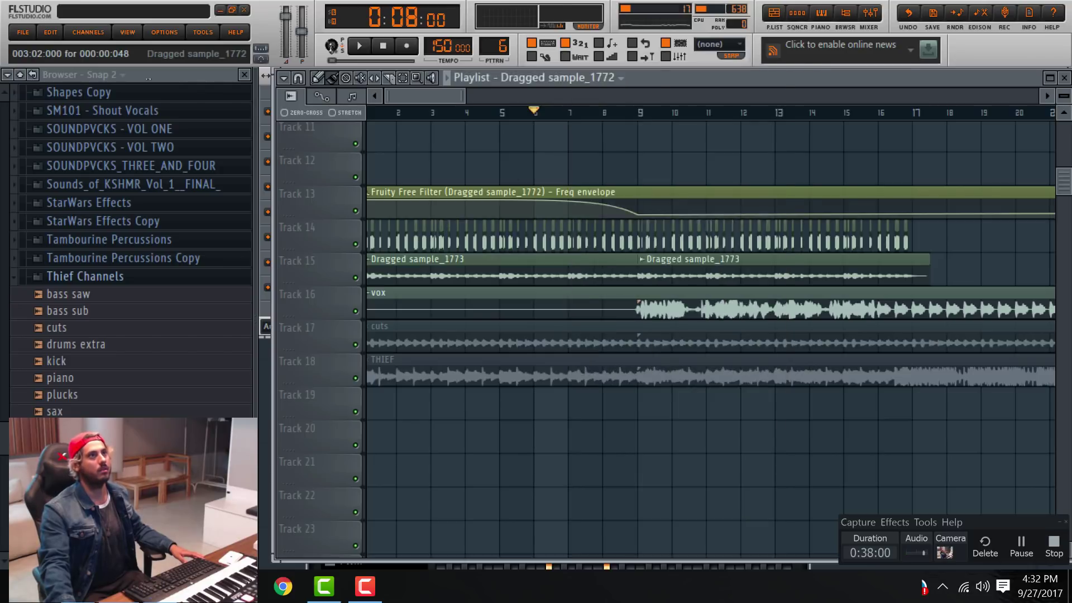